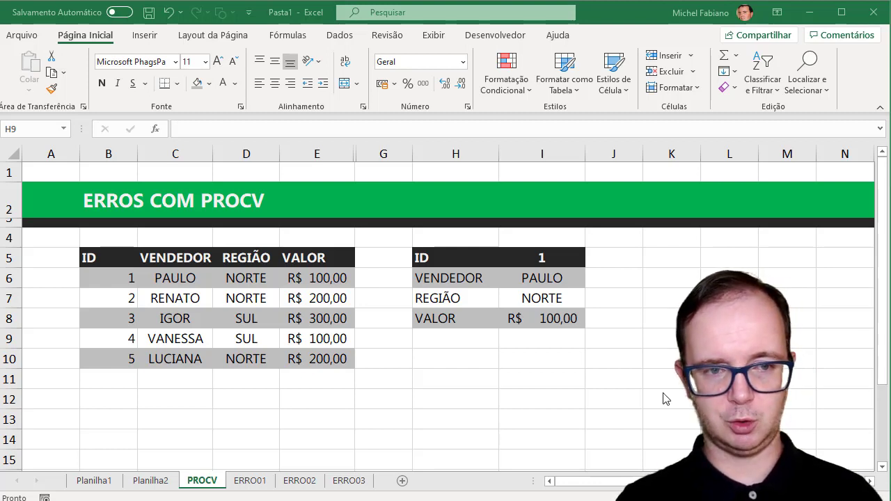
Insert a right block arrow shape about 8.69 cm wide and 1.18 cm high just below the sales table.
left_click(147, 35)
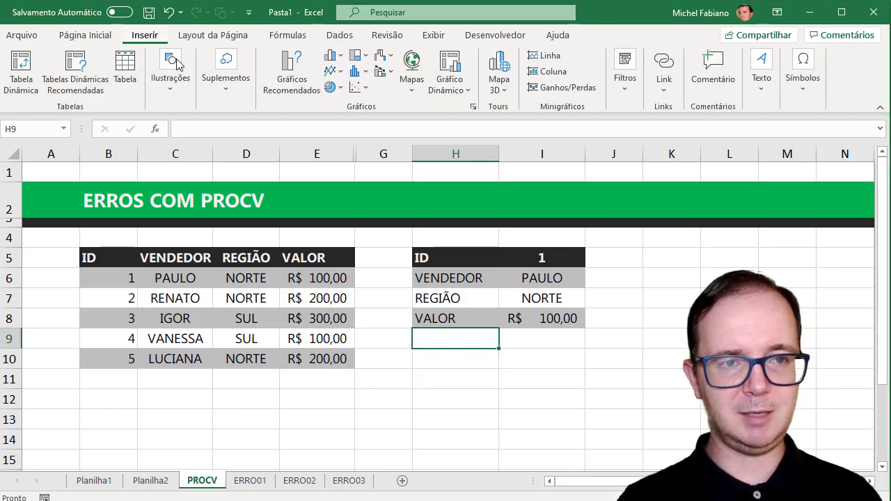
left_click(180, 94)
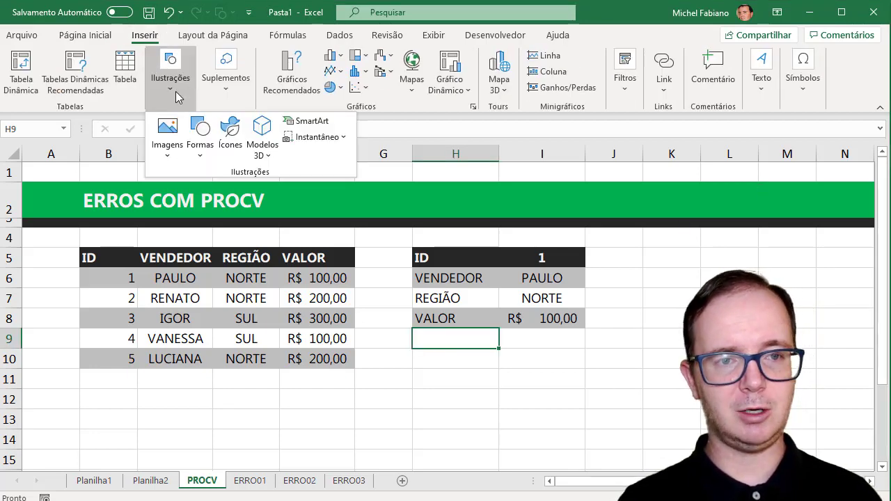
left_click(200, 147)
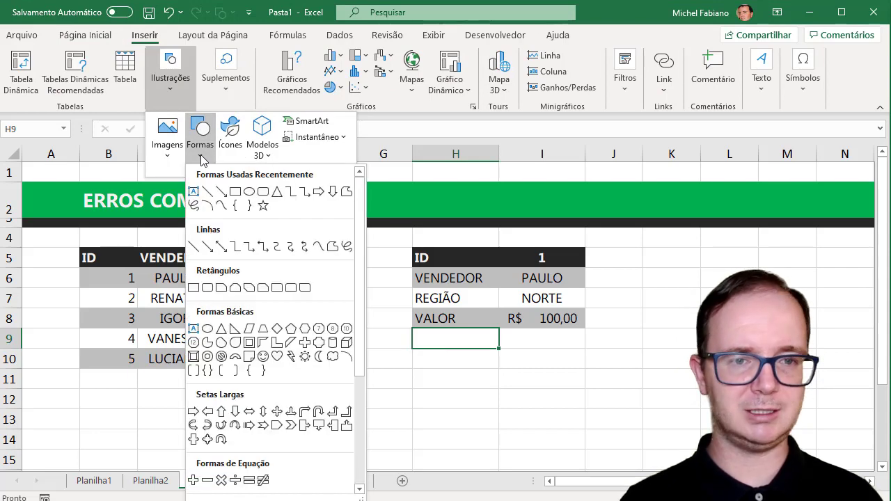
left_click(319, 192)
left_click_drag(77, 376, 374, 415)
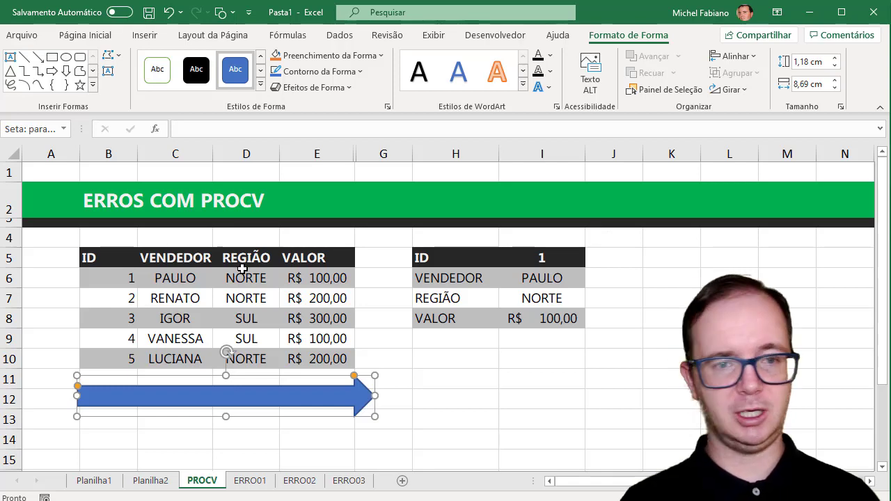
Test the existing lookup formulas by entering 2 as the ID in cell I5.
left_click(541, 255)
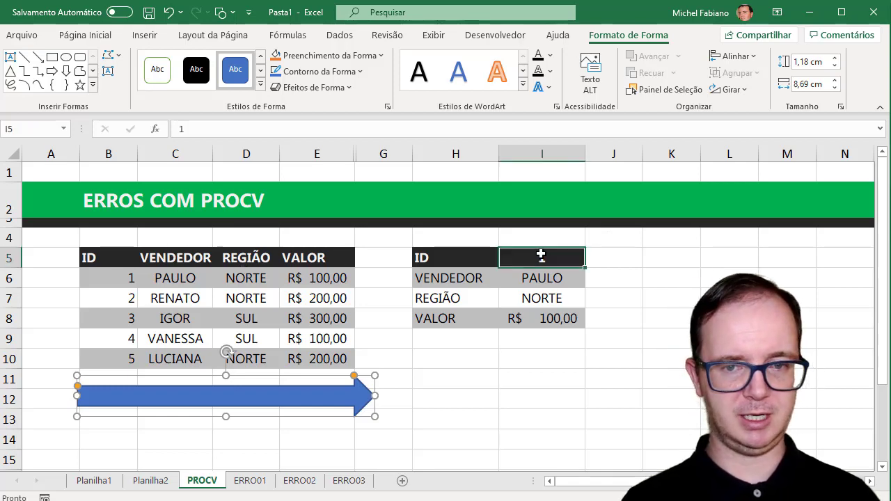
type("2")
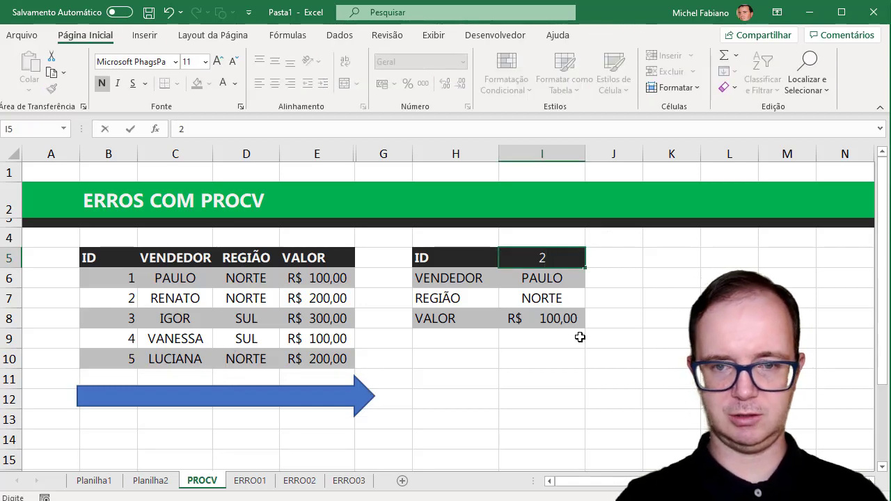
key("Return")
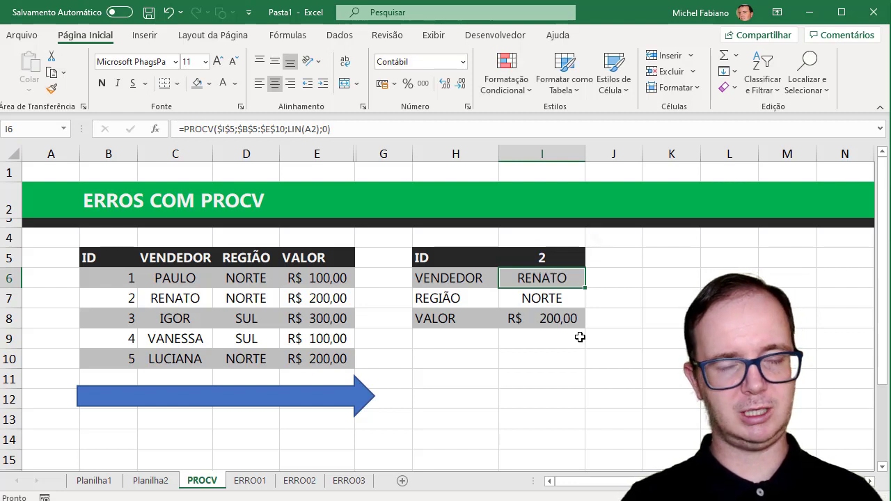
Enter the nonexistent ID 6 in cell I5 and open the error-checking options for the VENDEDOR result in I6.
left_click(557, 259)
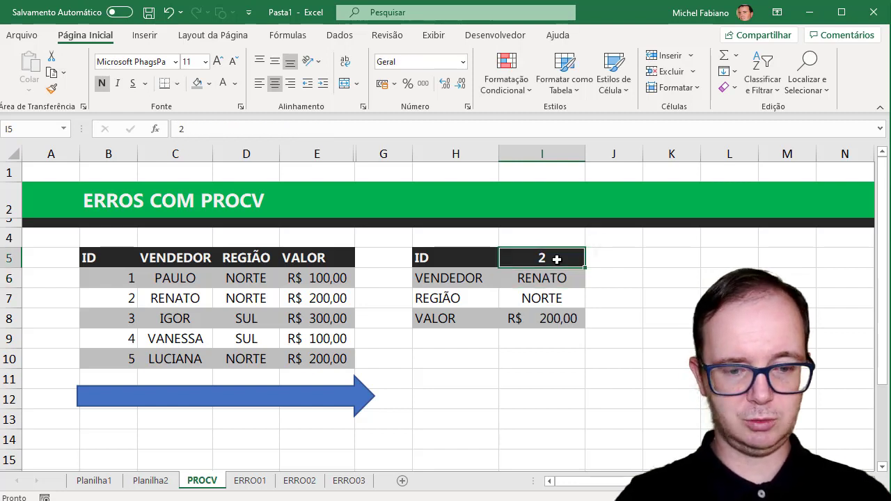
type("6")
key("Return")
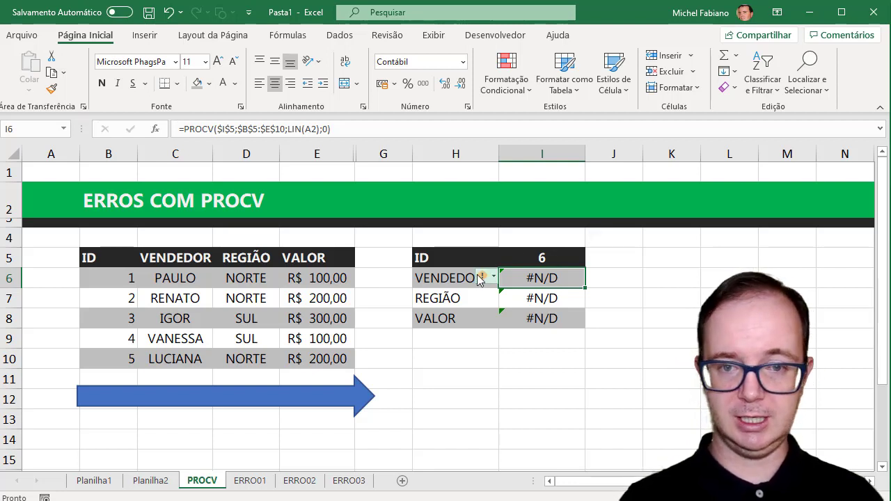
mouse_move(490, 282)
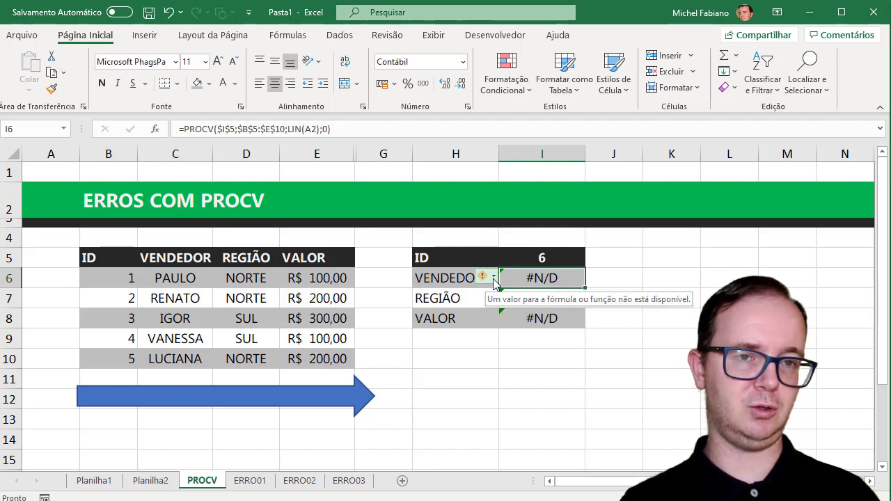
left_click(493, 280)
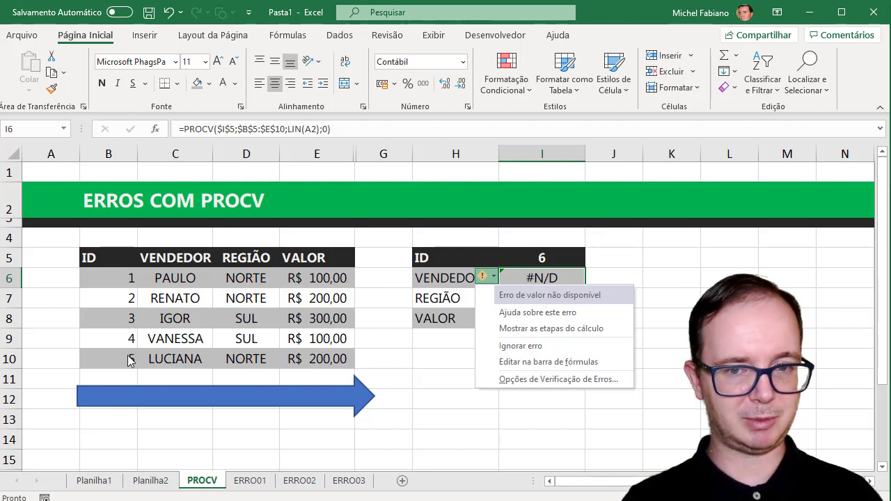
Set the ID in cell I5 to 1 and clear the lookup formulas from I6:I8.
left_click(539, 256)
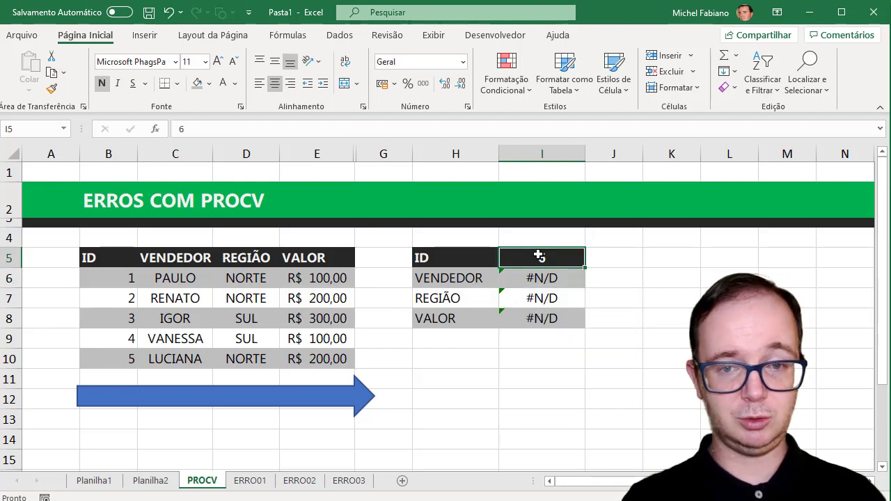
type("1")
key("Return")
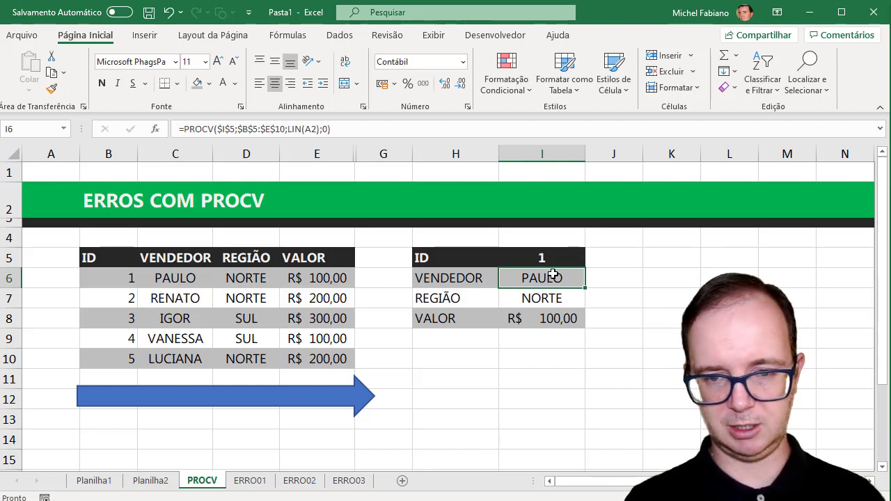
left_click_drag(553, 275, 550, 318)
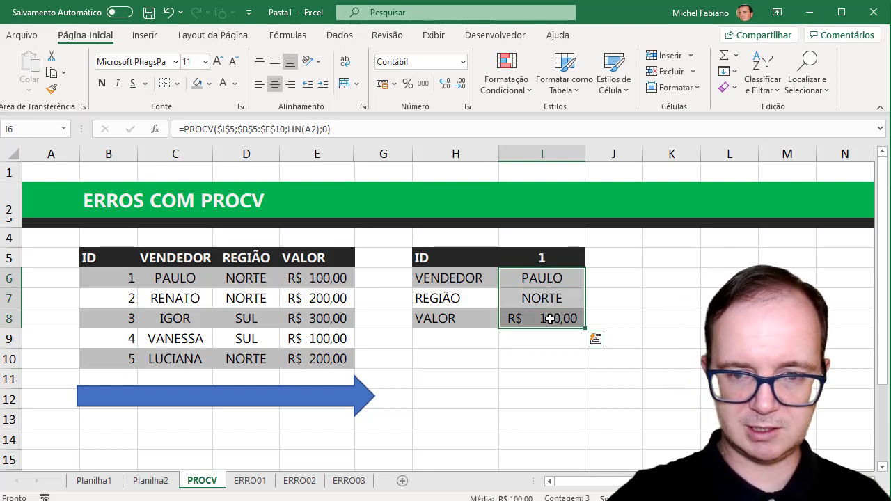
key("Delete")
left_click(618, 292)
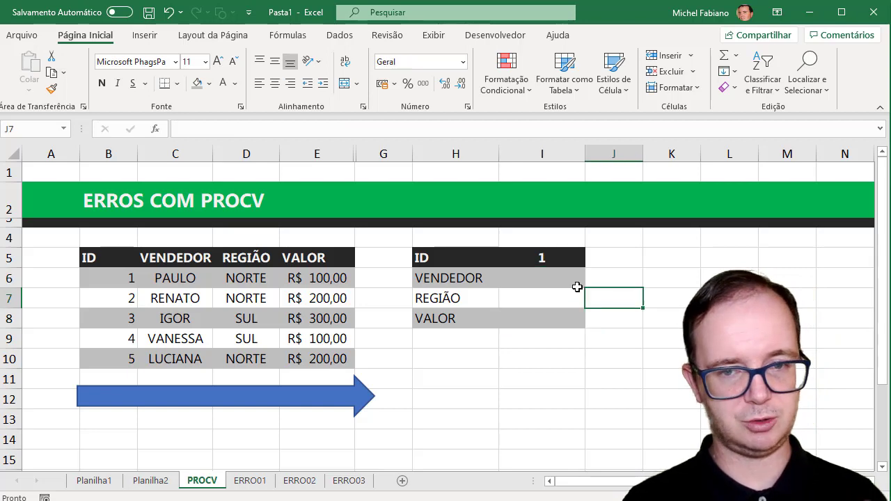
Enter the formula =PROCV(I5;B5:E10;2;0) in the VENDEDOR cell I6.
left_click(562, 277)
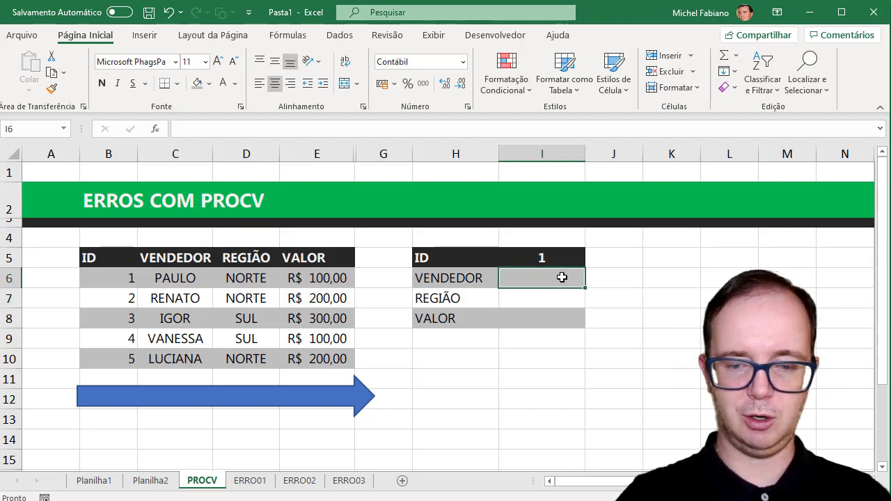
type("=PROCV")
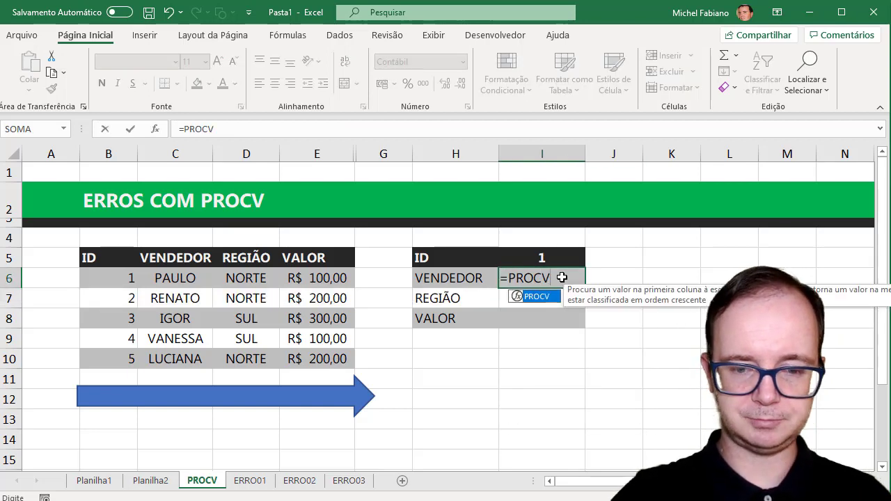
type("(")
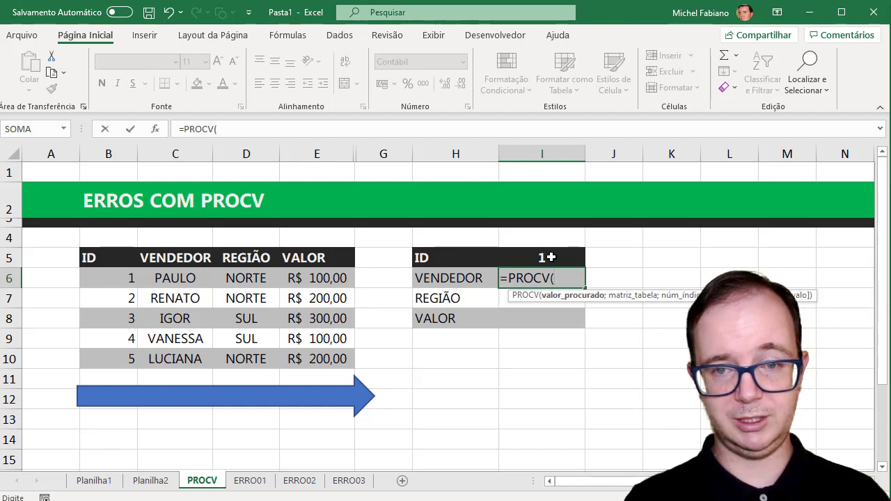
left_click(550, 257)
type(";")
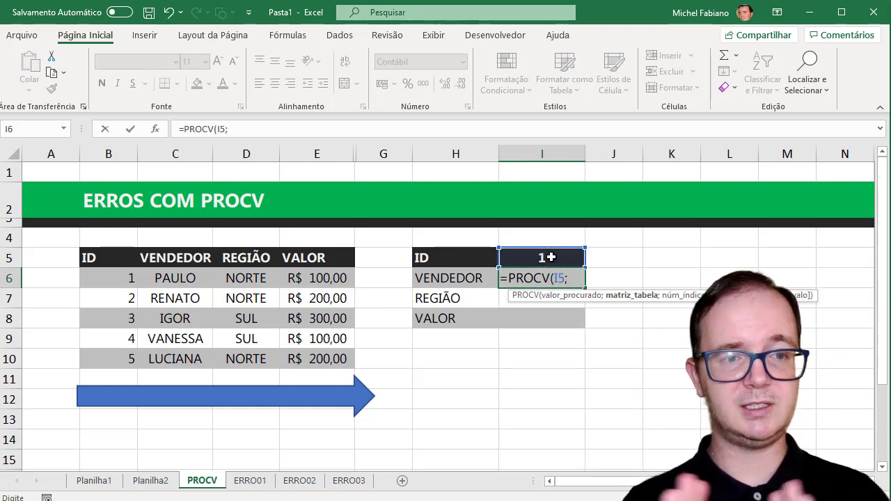
left_click(119, 254)
left_click_drag(135, 268, 306, 356)
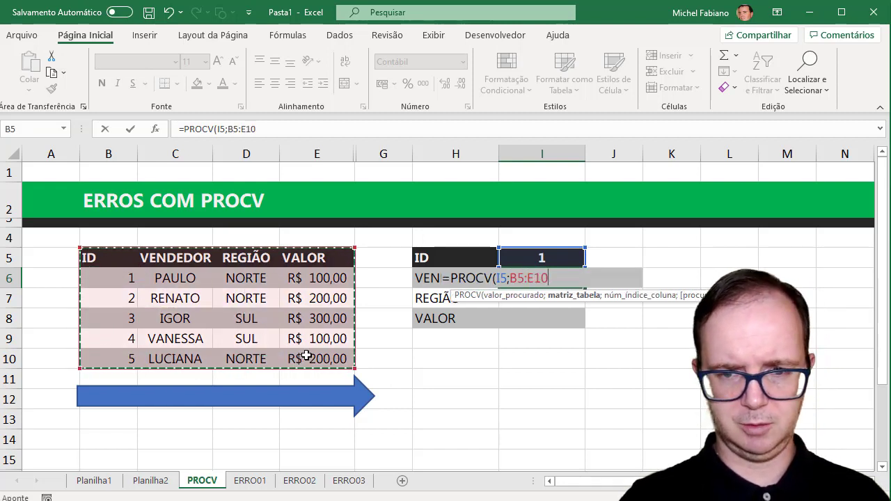
type(";")
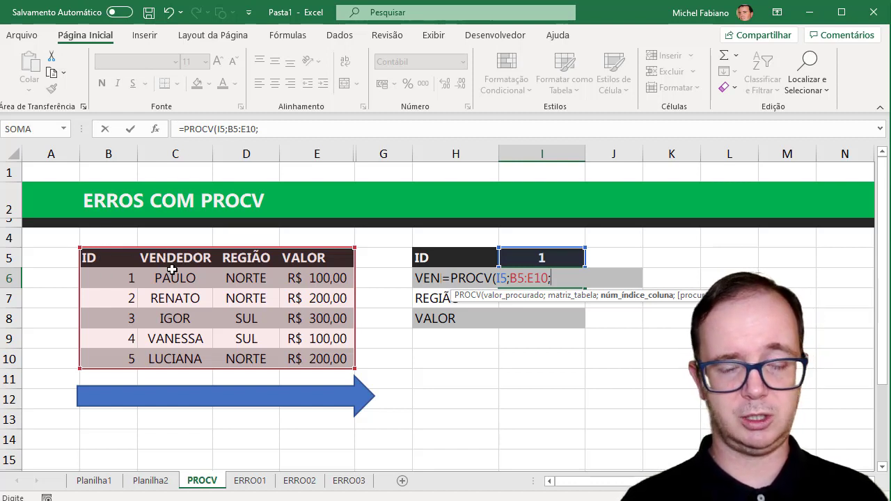
type("2;")
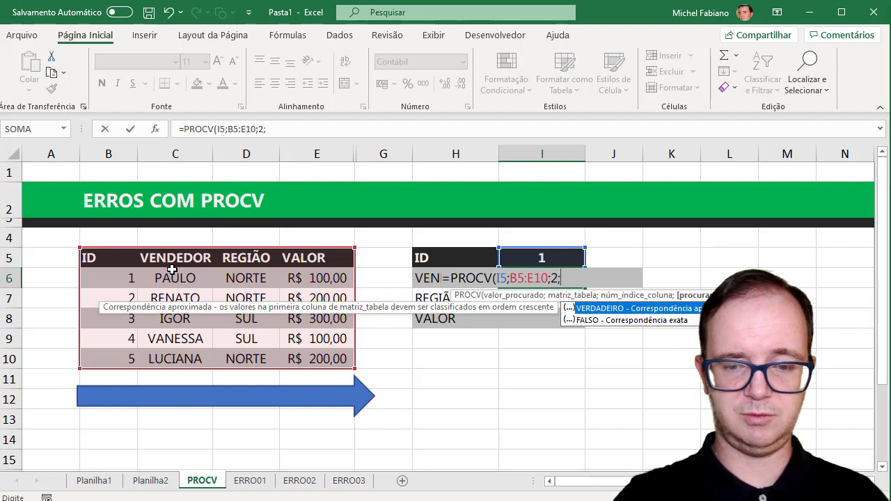
type("0")
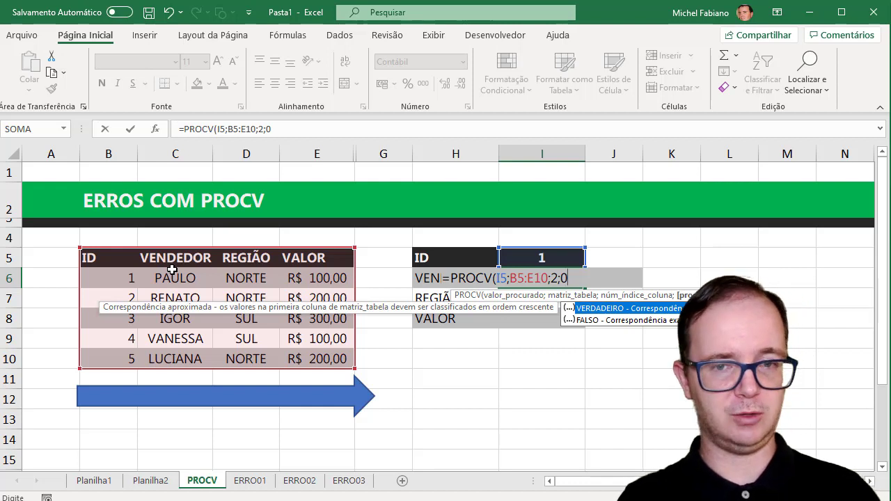
type(")")
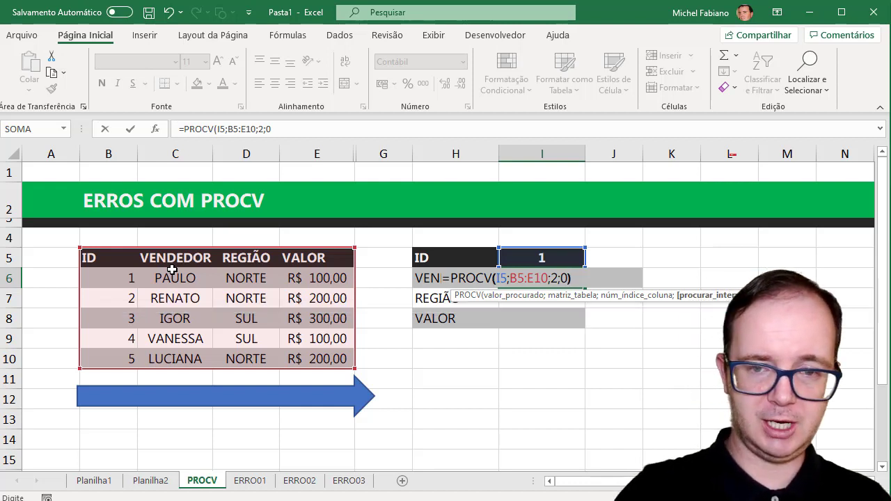
key("Return")
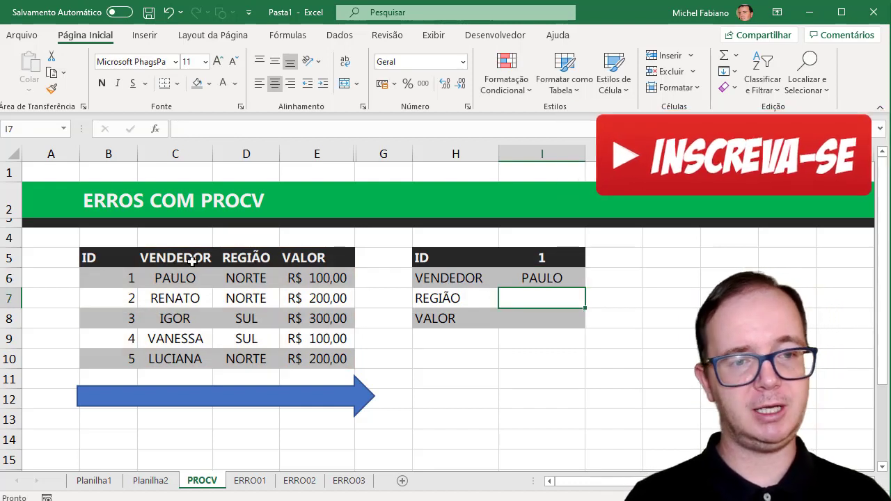
Test the VENDEDOR lookup by entering the IDs 2, 3 and finally 6 in cell I5.
left_click(528, 257)
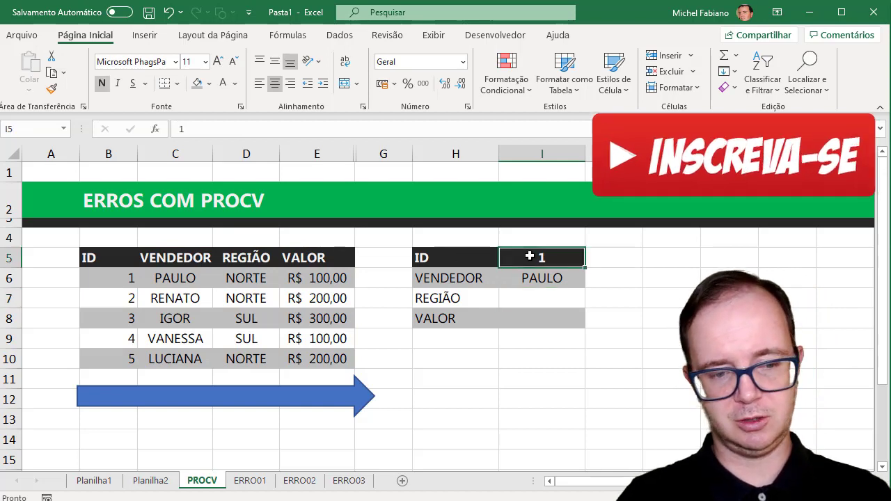
type("2")
key("Return")
left_click(529, 256)
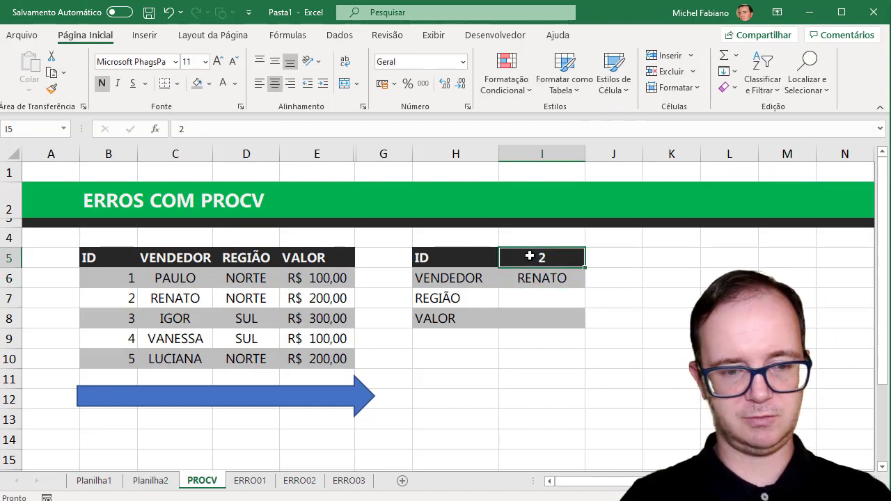
type("3")
key("Return")
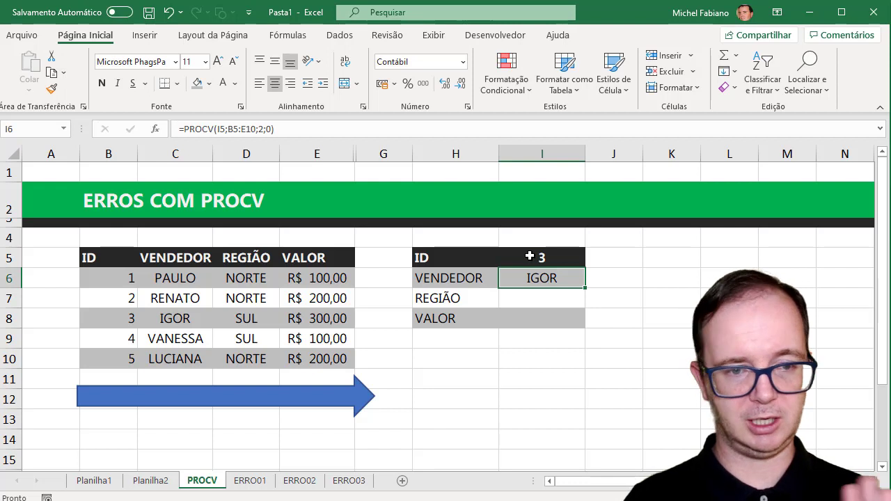
left_click(529, 256)
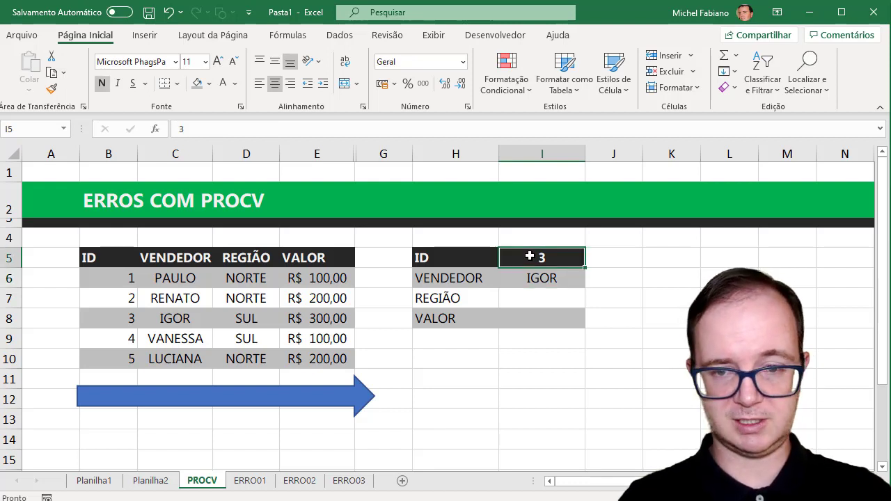
type("6")
key("Return")
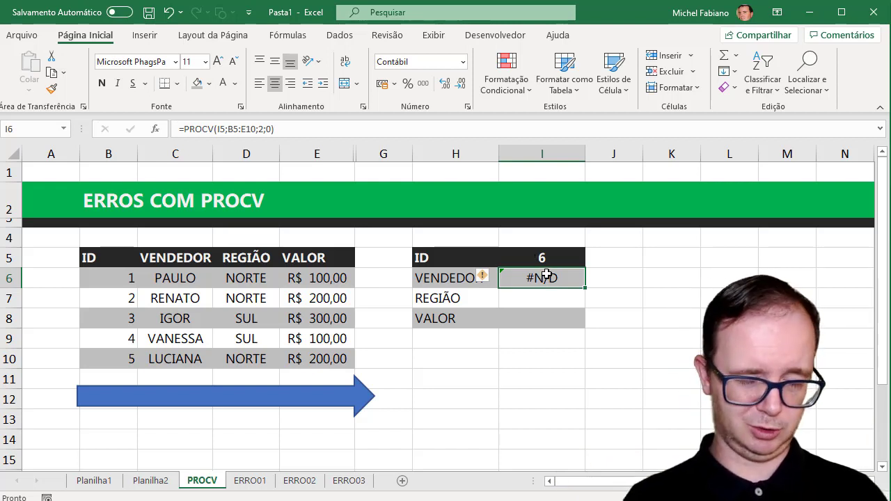
Wrap the VENDEDOR formula in I6 in SEERRO as =SEERRO(PROCV(I5;B5:E10;2;0);"NÃO LOCALIZADO").
double_click(547, 276)
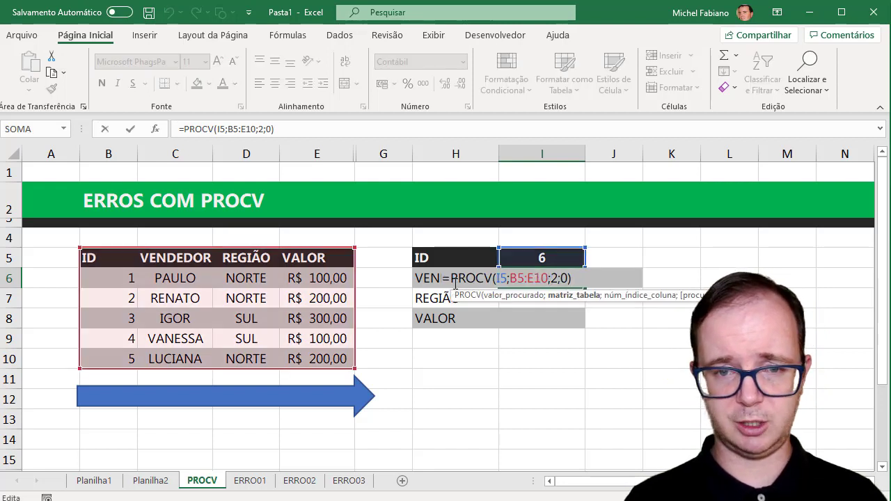
left_click(451, 278)
type("SE")
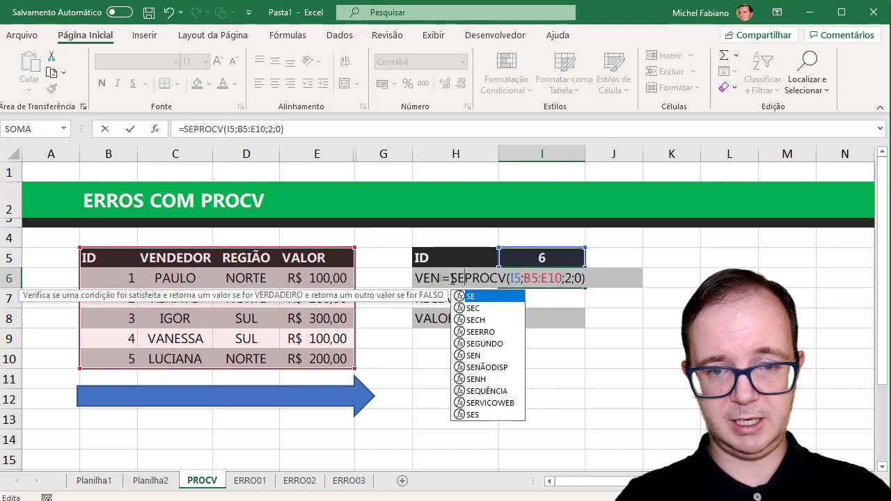
type("ERRO(")
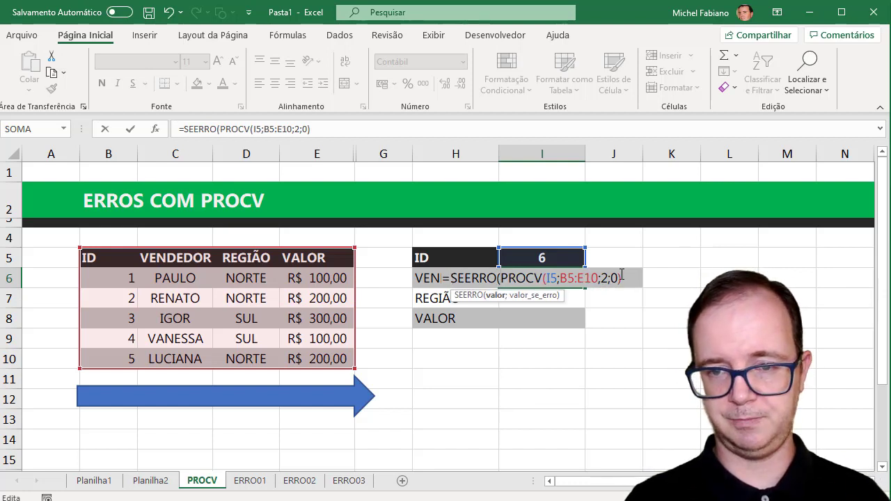
type(";\"")
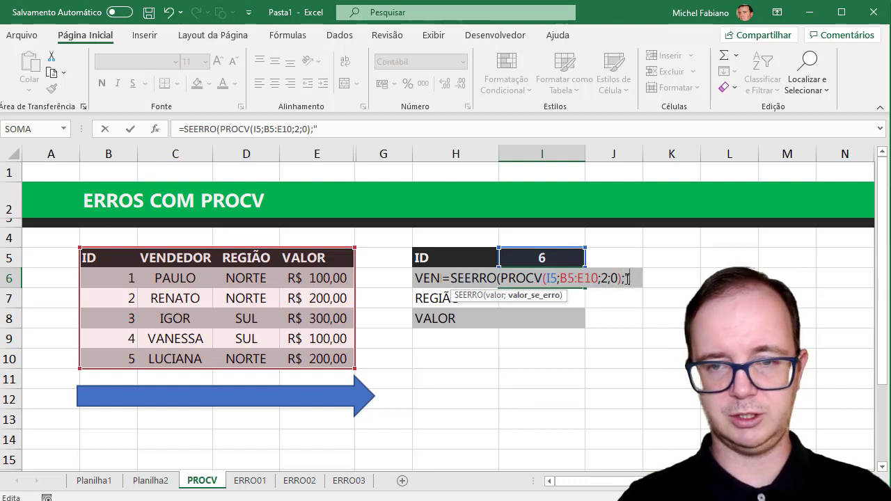
type("n")
key("BackSpace")
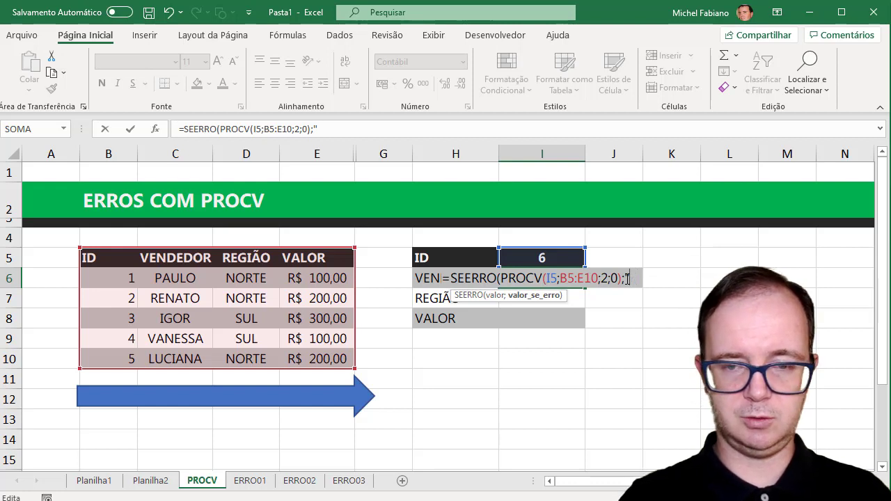
type("NÃO ")
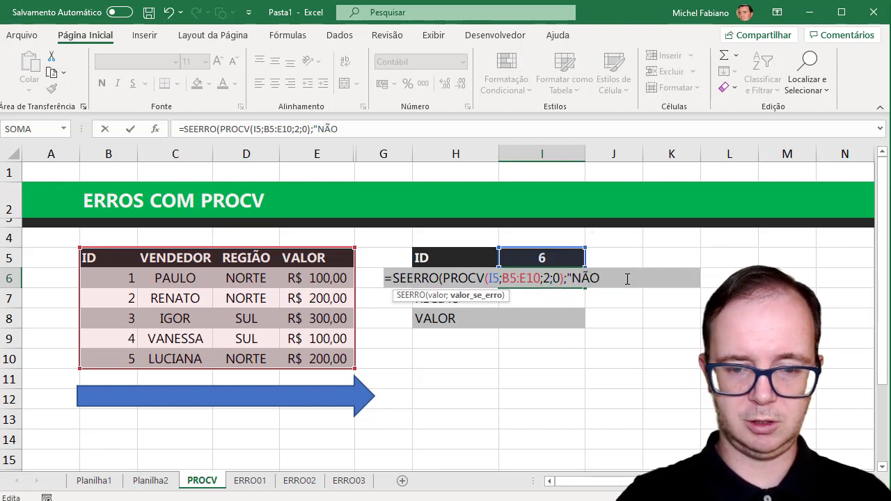
type("LOCAL")
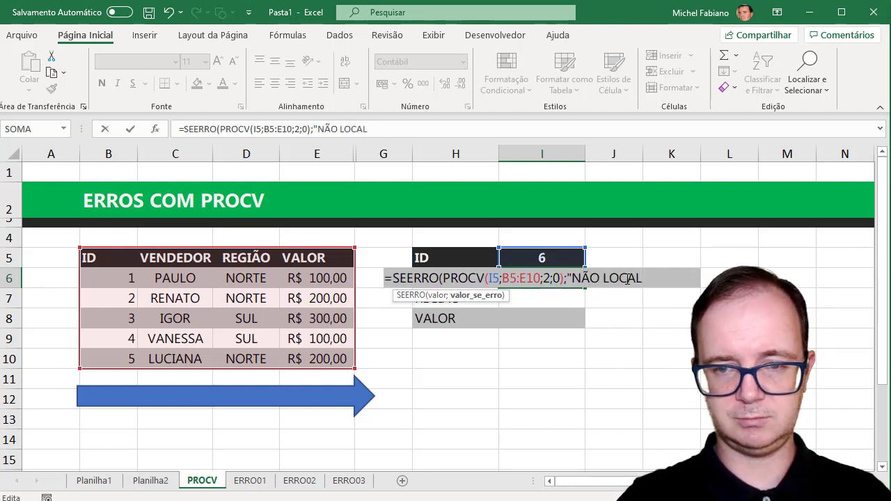
type("IZADO")
key("BackSpace")
type("\")")
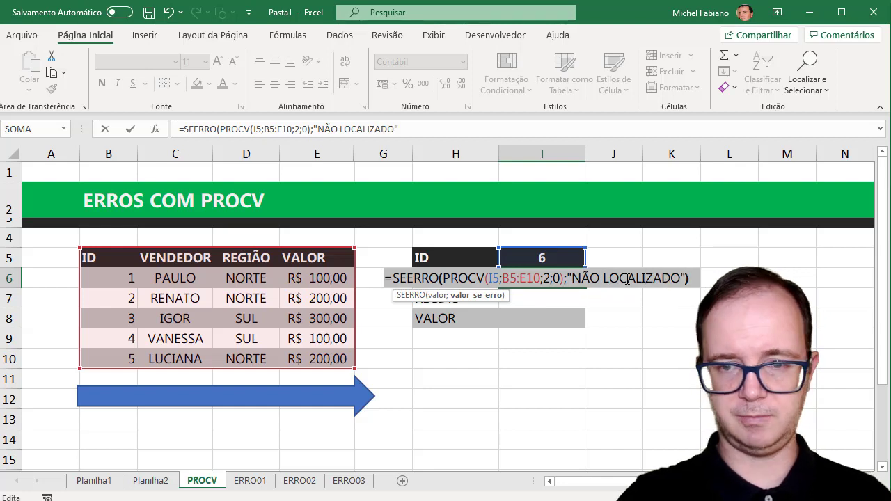
key("Return")
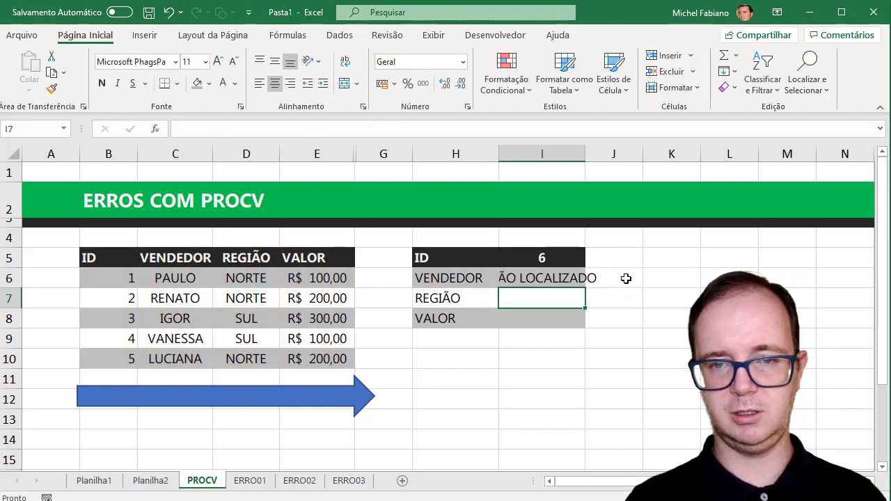
Fit the width of column I to its contents and check the VENDEDOR result in I6 against the ID in I5.
double_click(584, 154)
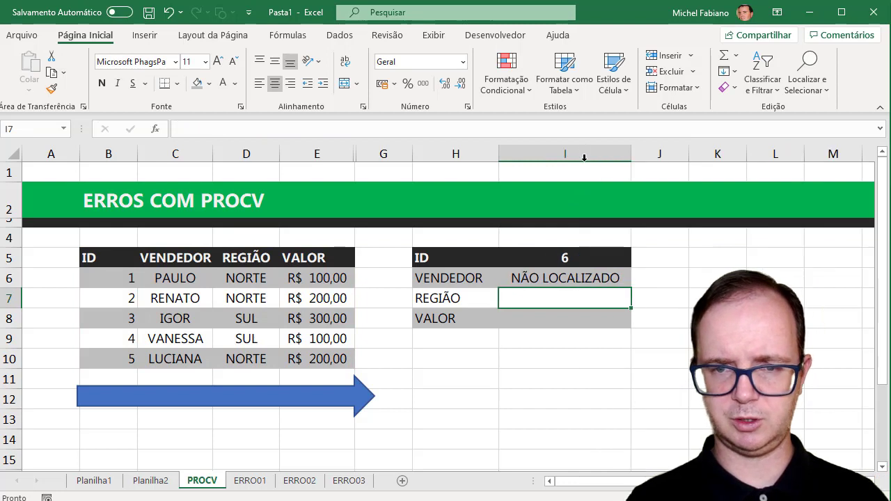
left_click(567, 277)
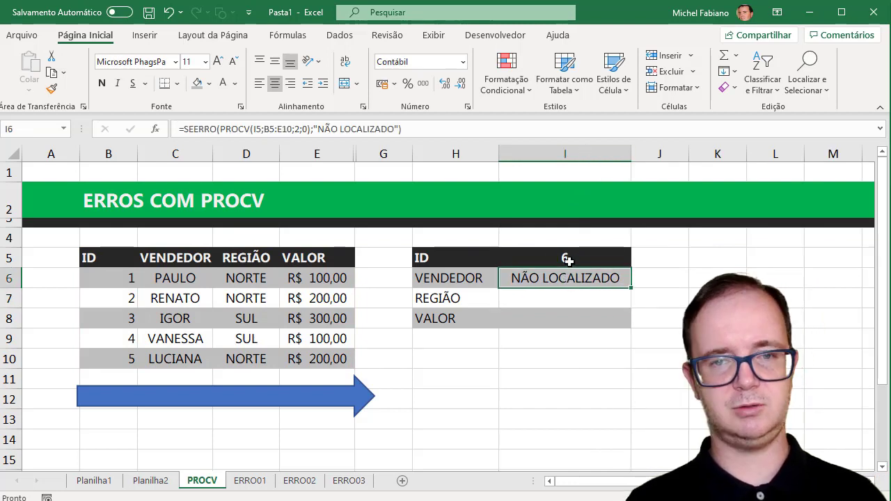
left_click(568, 260)
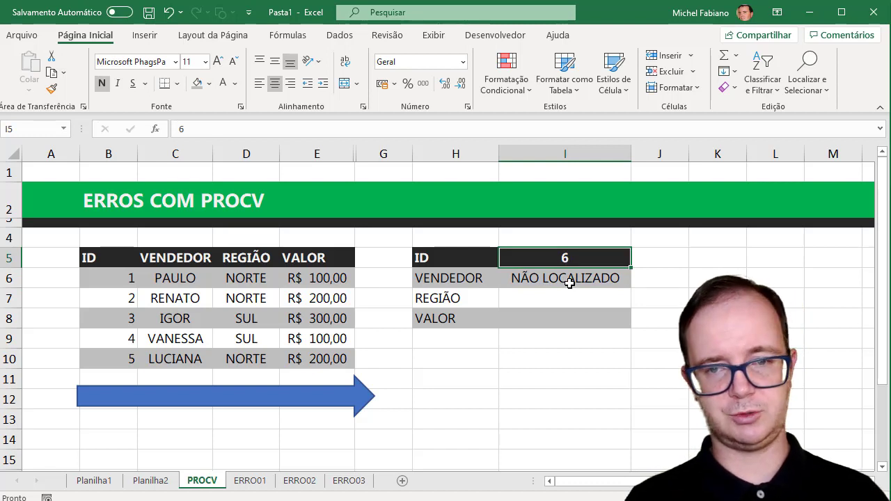
left_click(570, 279)
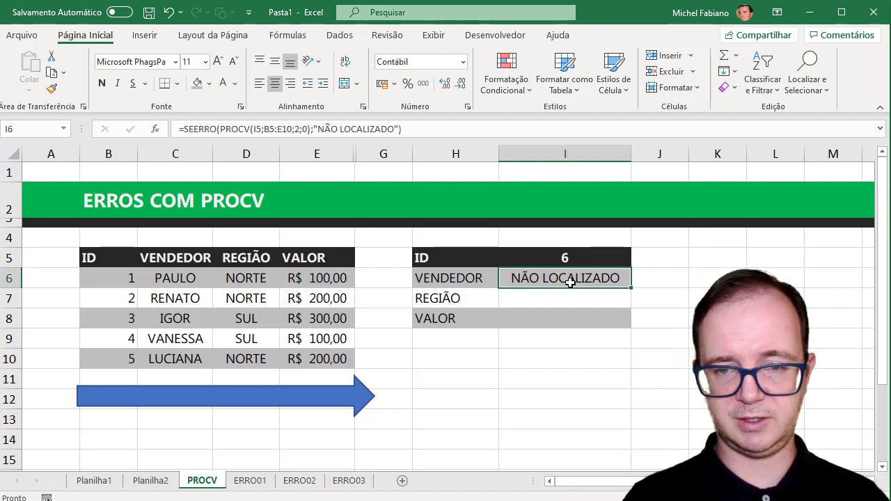
Enter the formula =PROCV(I5;B5:E103;0) in the REGIÃO cell I7.
left_click(558, 296)
type("=P")
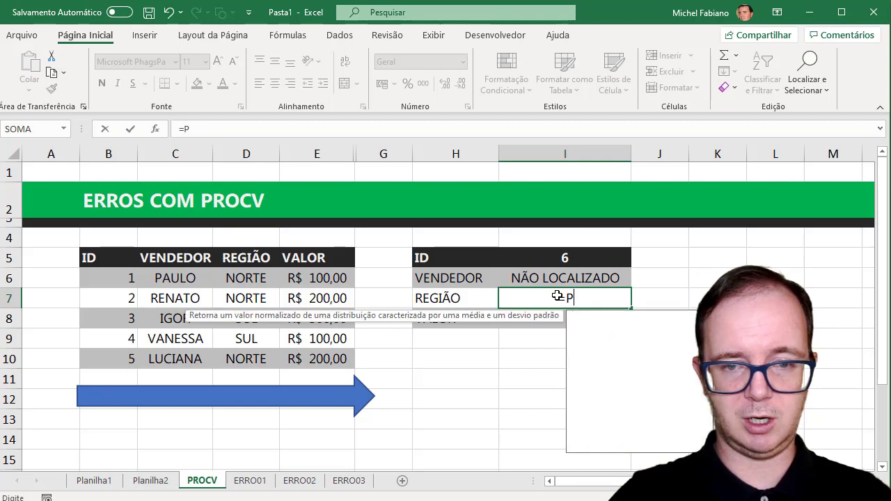
type("ROCV(")
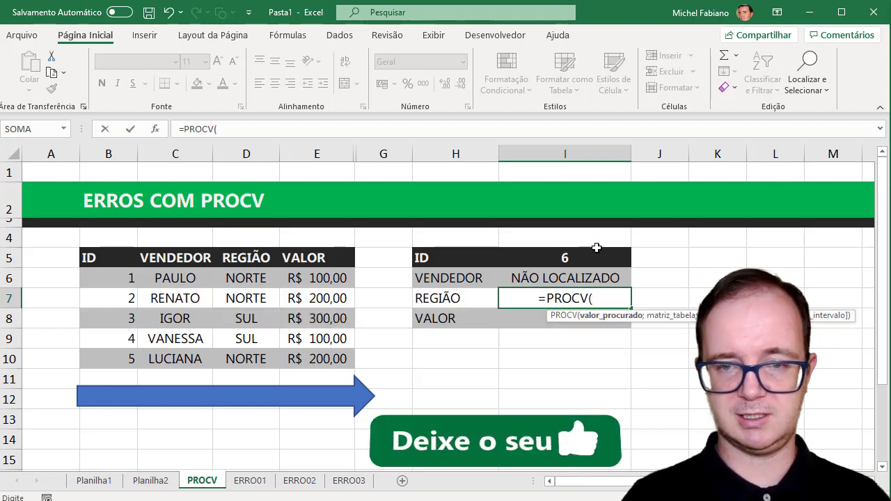
left_click(578, 254)
type(";")
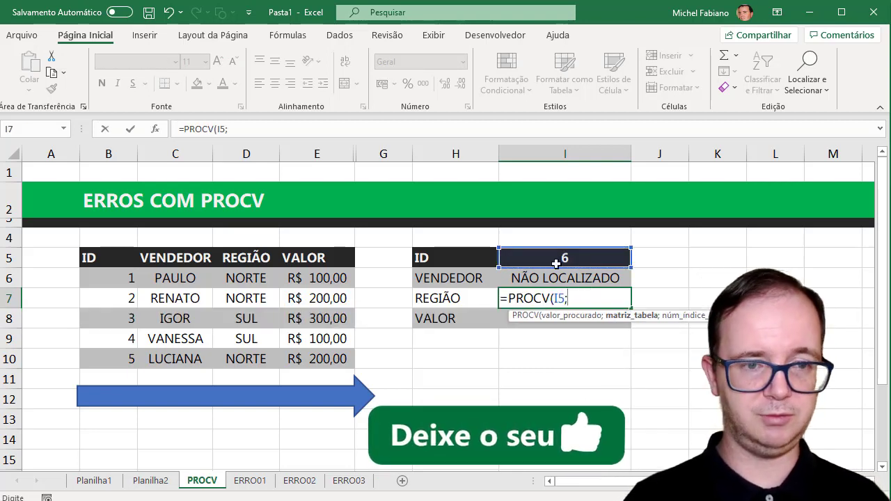
left_click_drag(121, 254, 319, 358)
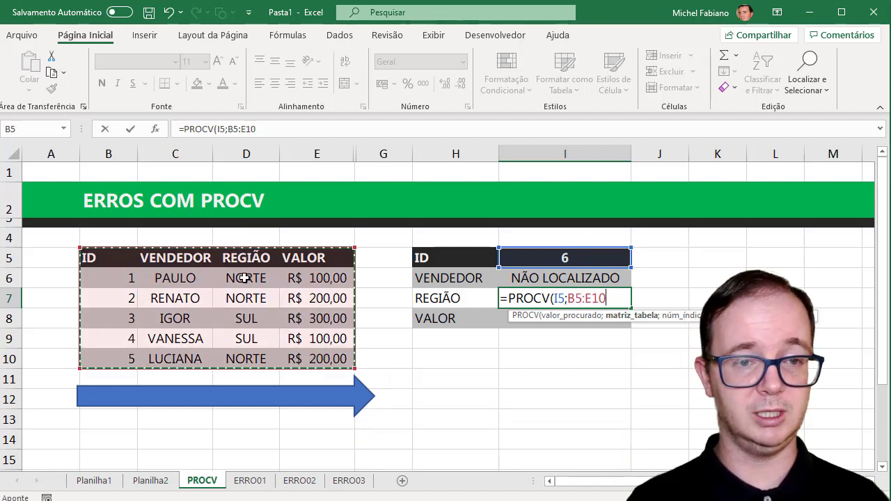
type("3;0")
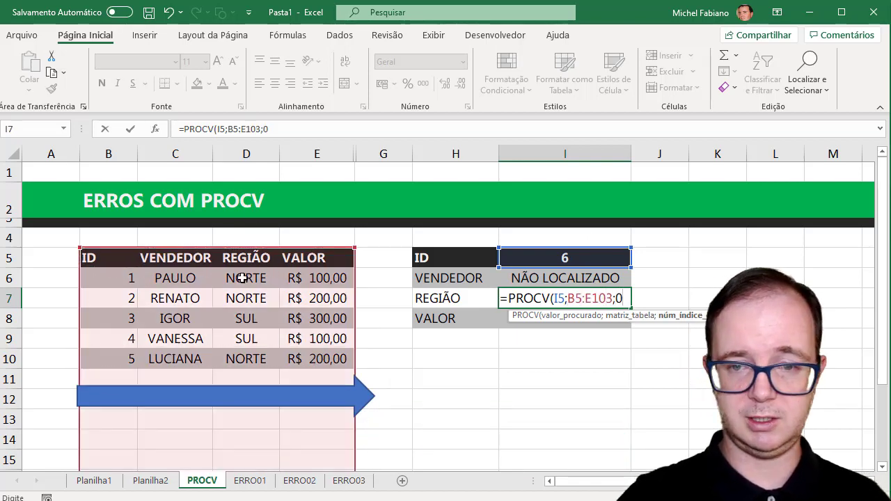
type(")")
key("Return")
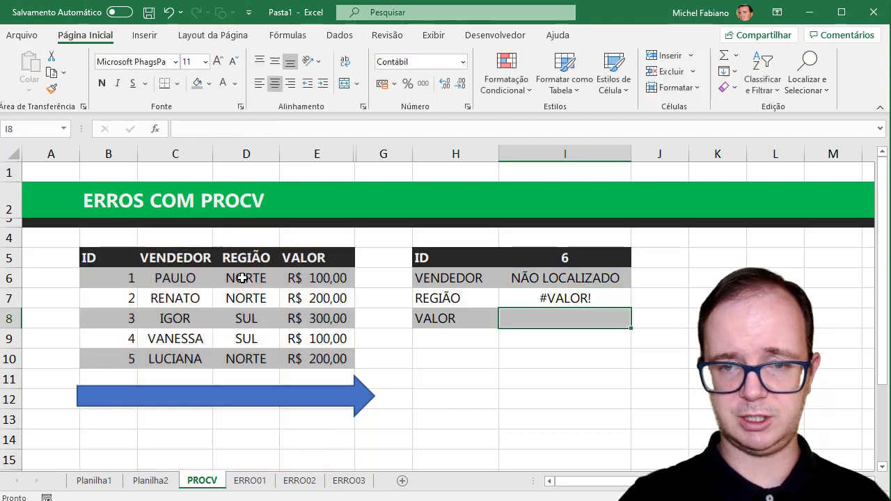
Add the missing separator before the column index in I7 so the formula reads =PROCV(I5;B5:E10;3;0).
double_click(533, 297)
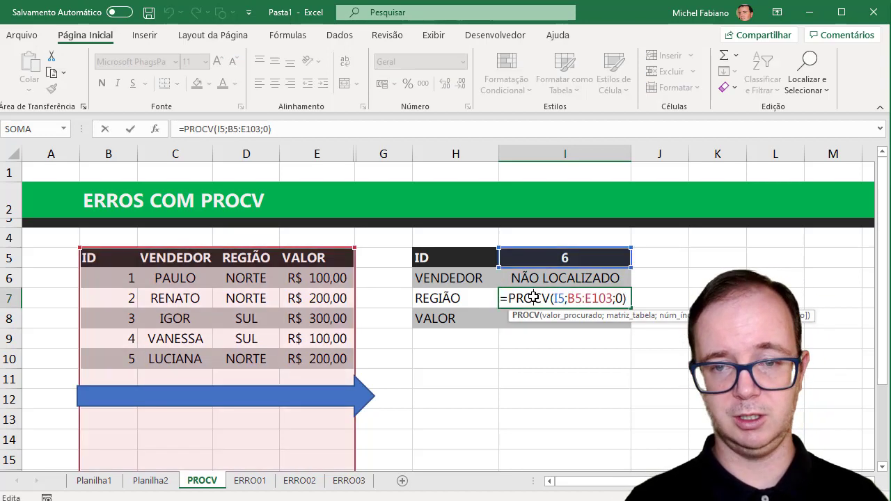
left_click(607, 298)
type(";")
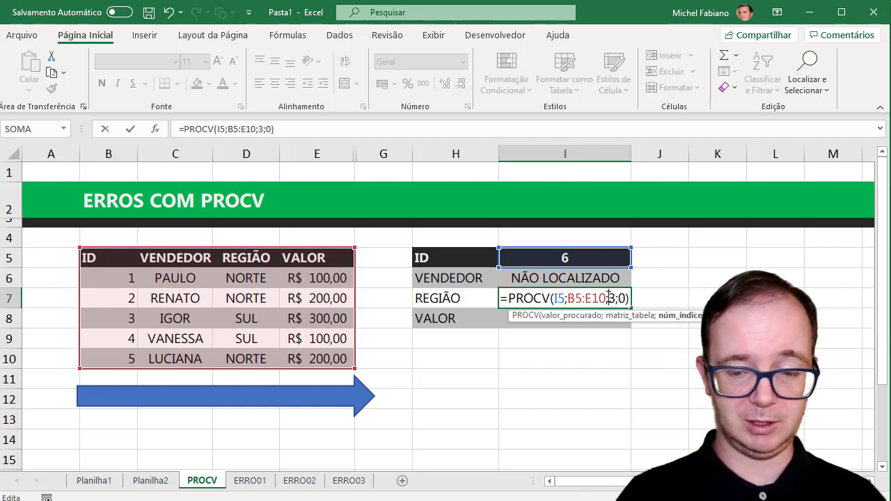
key("Return")
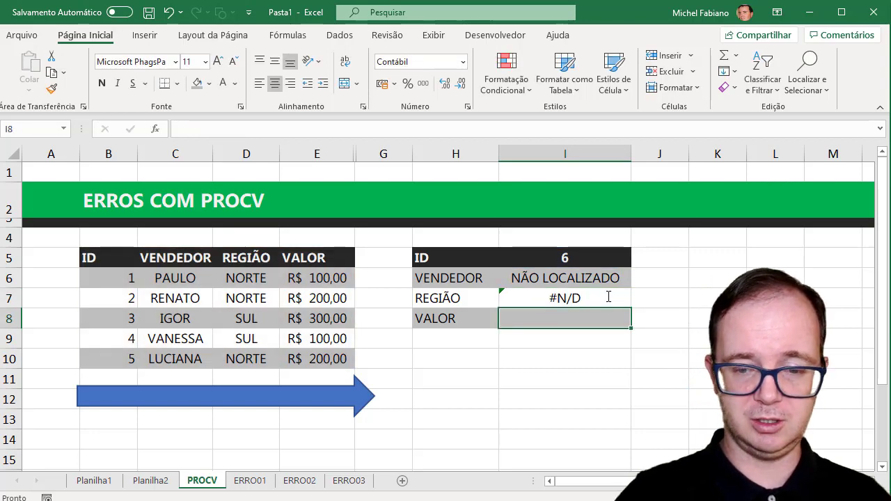
Enter the formula =PROCV(I5;B5:E10;4;0) in the VALOR cell I8.
type("=PR")
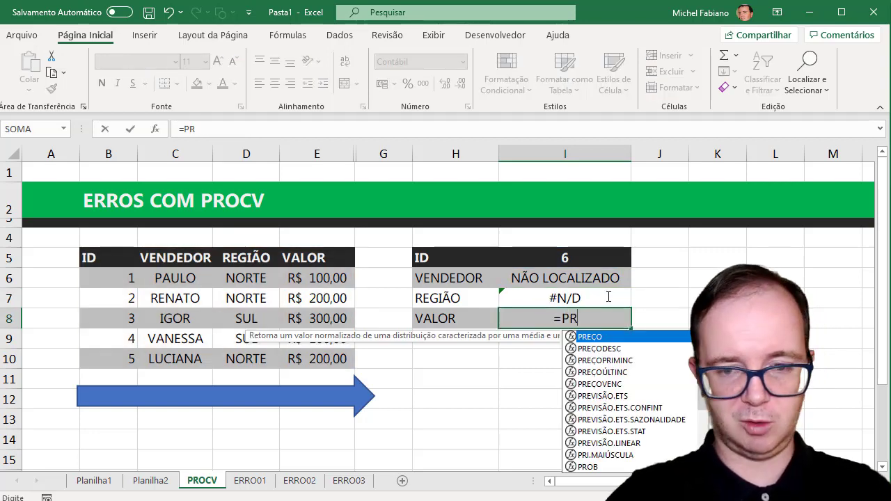
type("OCV(")
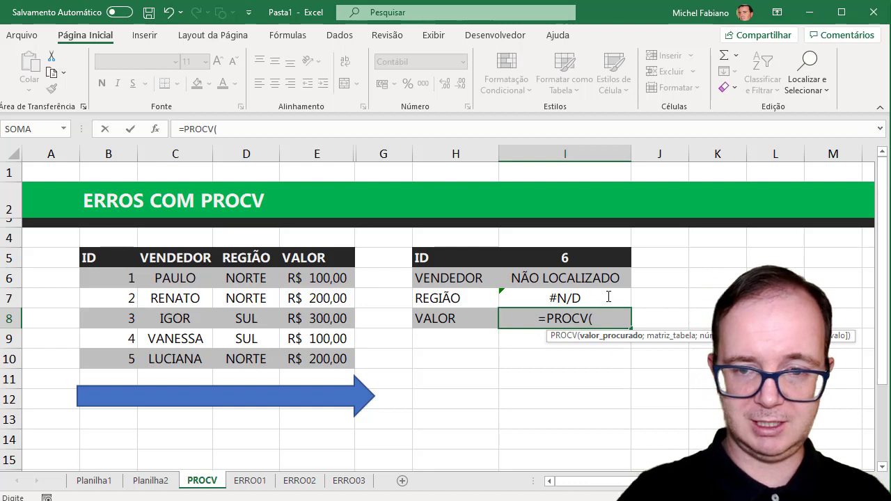
left_click(567, 259)
type(";")
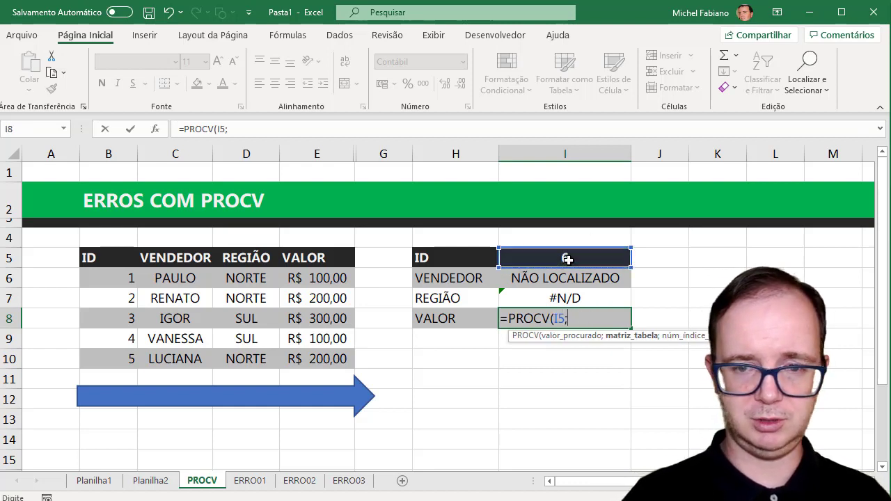
left_click_drag(94, 259, 311, 358)
type(";")
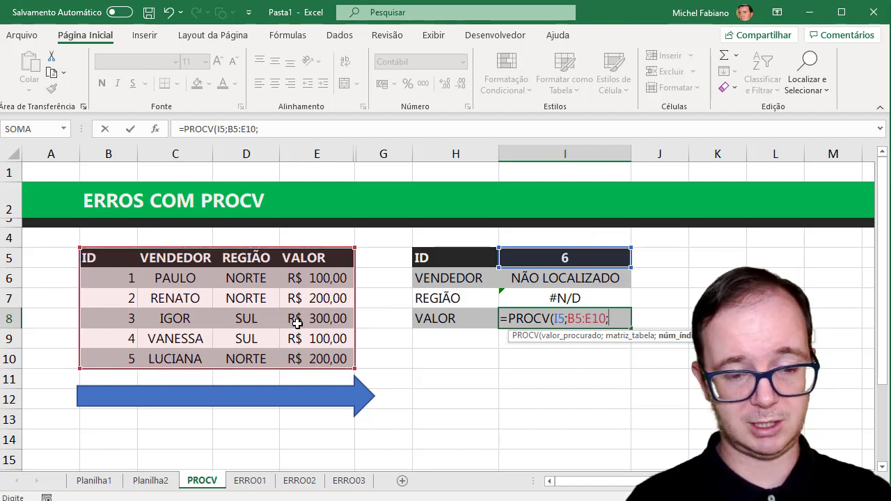
type("4;0)")
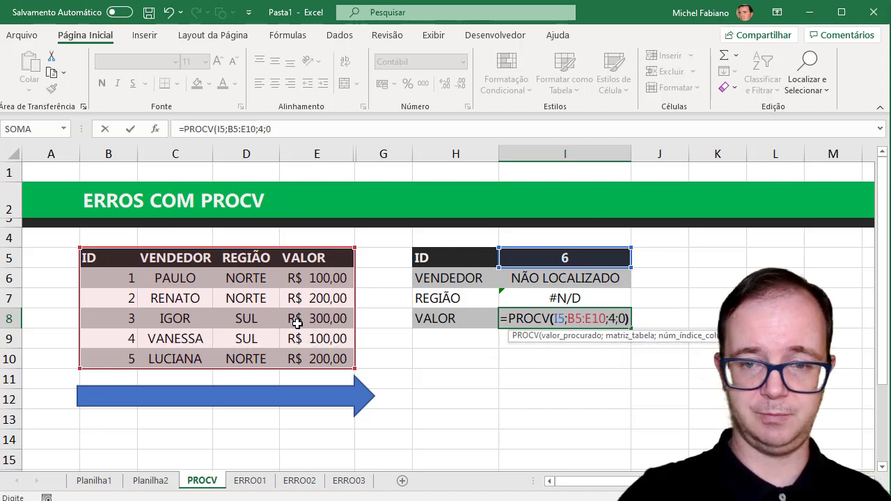
key("Return")
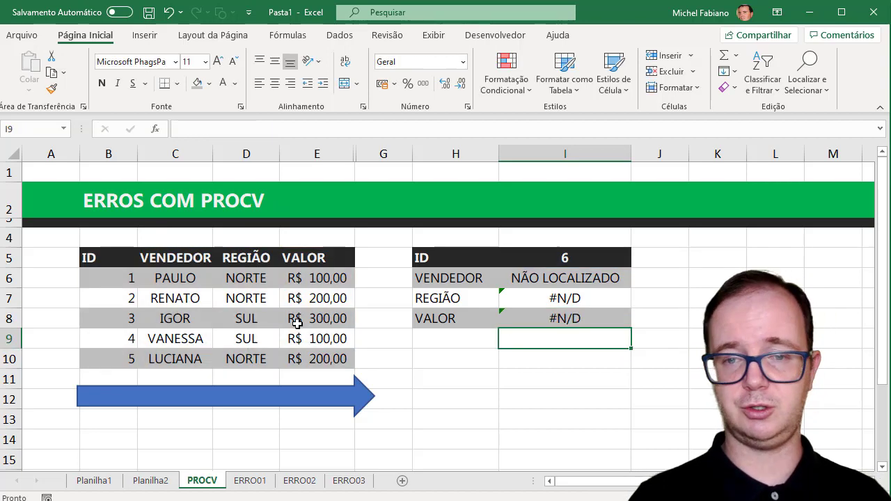
Wrap the REGIÃO formula in I7 in SEERRO as =SEERRO(PROCV(I5;B5:E10;3;0);"NÃO LOCALIZADO").
double_click(575, 298)
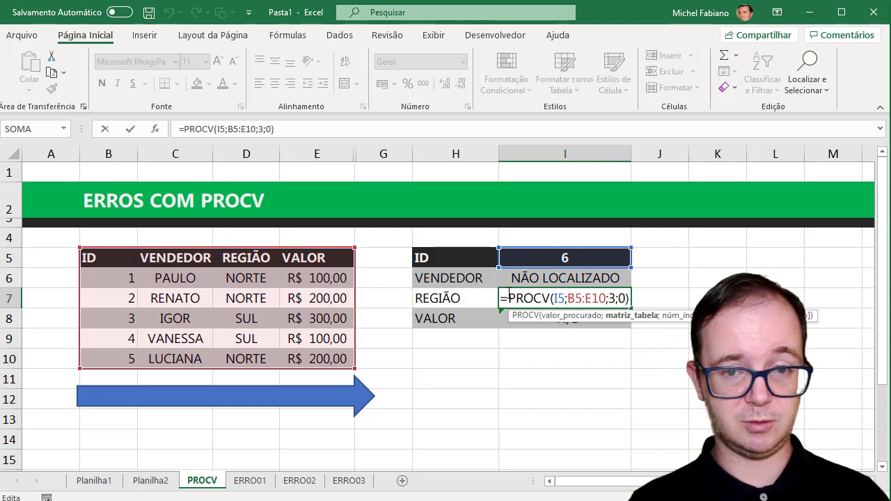
left_click(509, 297)
type("SE")
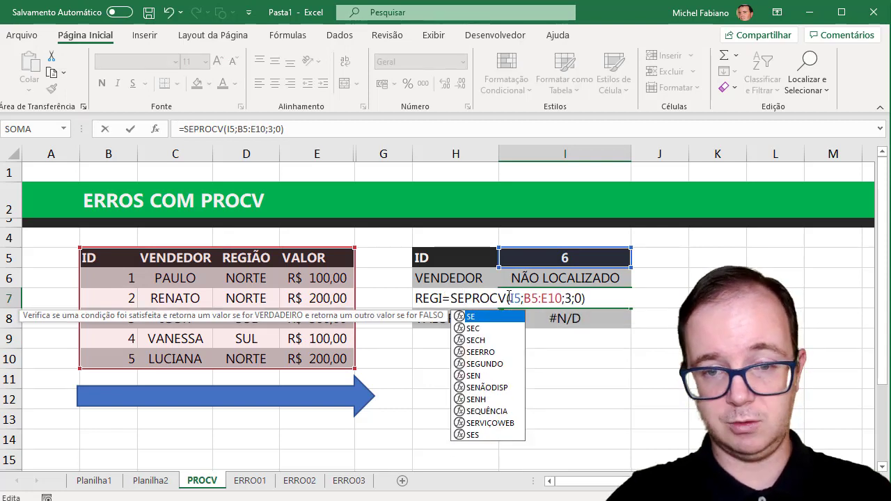
type("ERRO(")
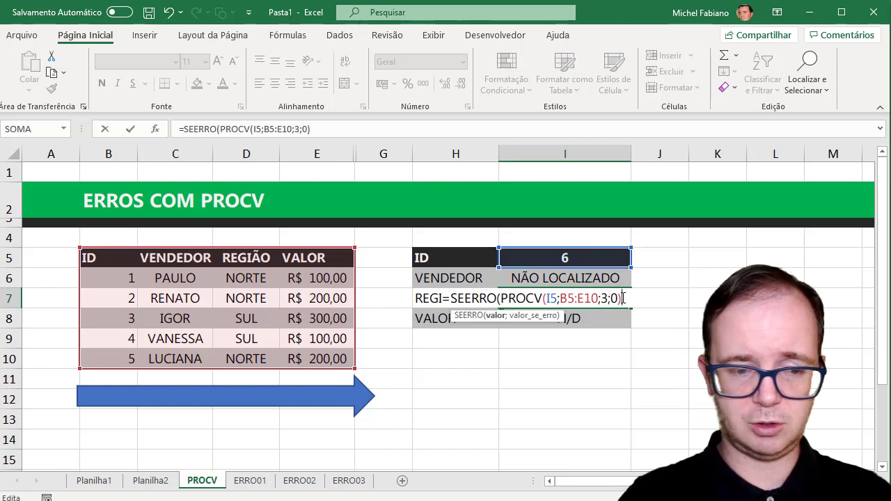
type(";\"NÃO L")
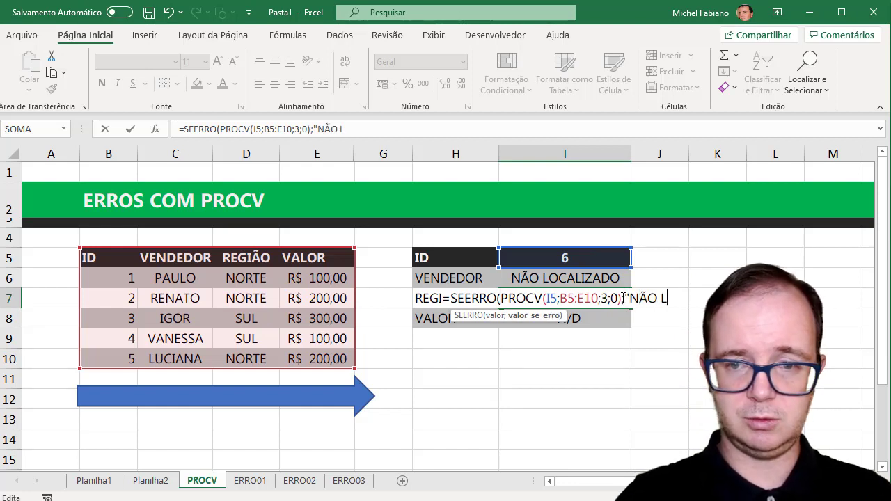
type("OCALIZADO")
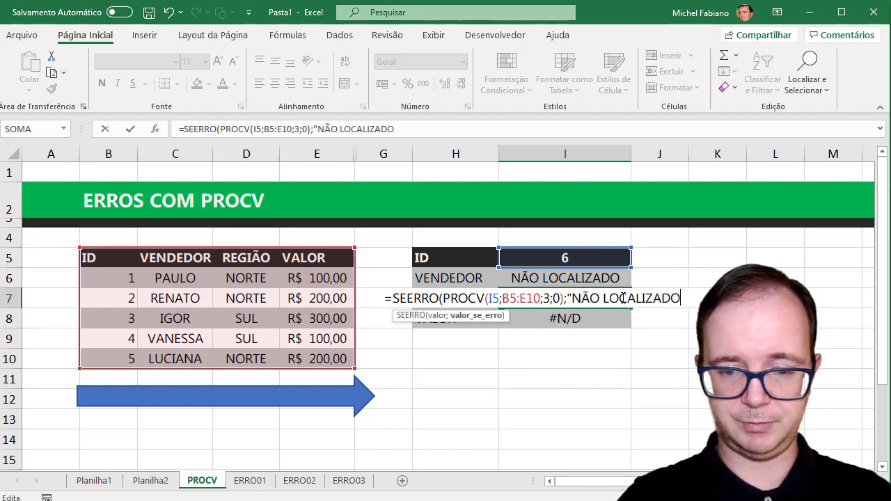
type("\")")
key("Return")
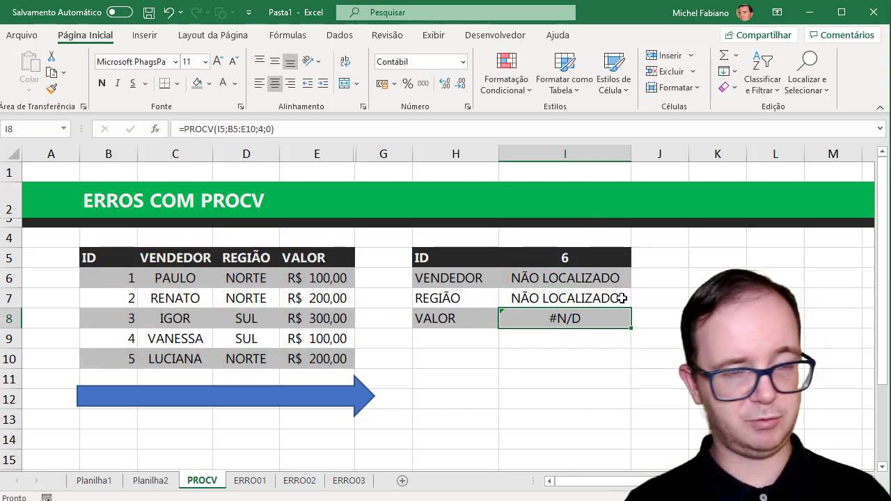
Wrap the VALOR formula in I8 in SEERRO as =SEERRO(PROCV(I5;B5:E10;4;0);"NÃO LOCALIZADO").
double_click(584, 318)
left_click(507, 318)
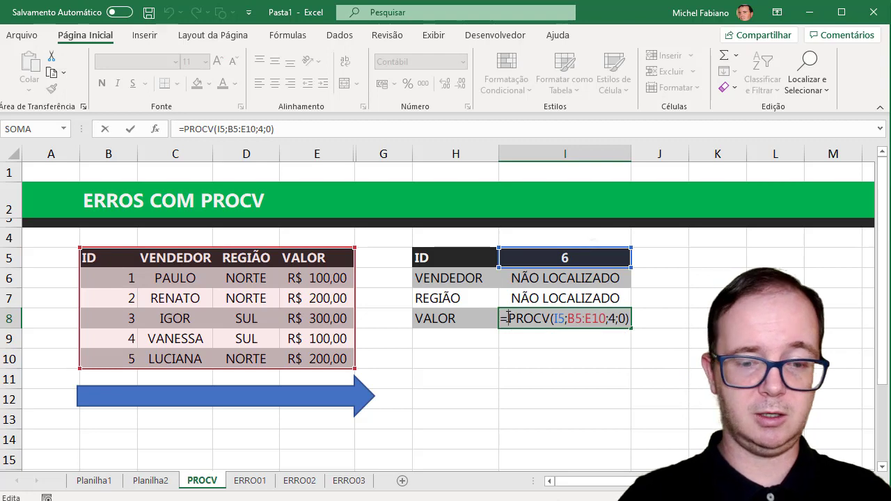
type("SEERRO(")
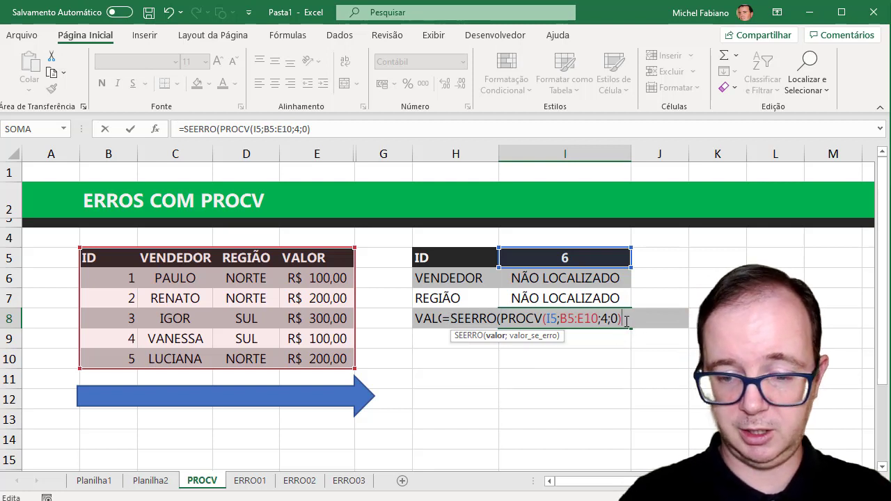
type(";\"N")
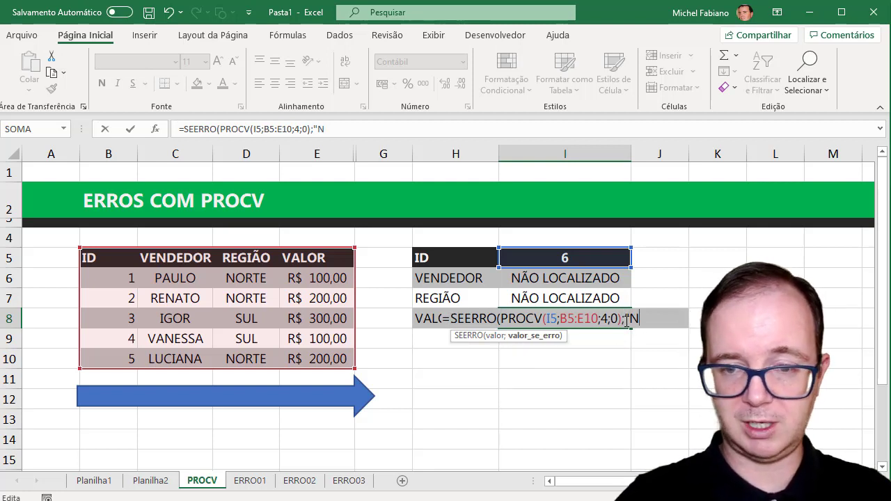
type("ÃO LOCALI")
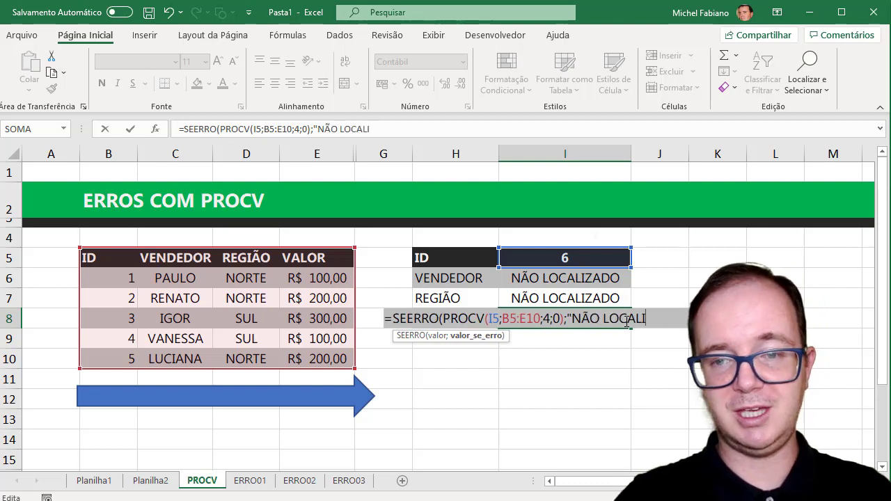
type("ZADO\")")
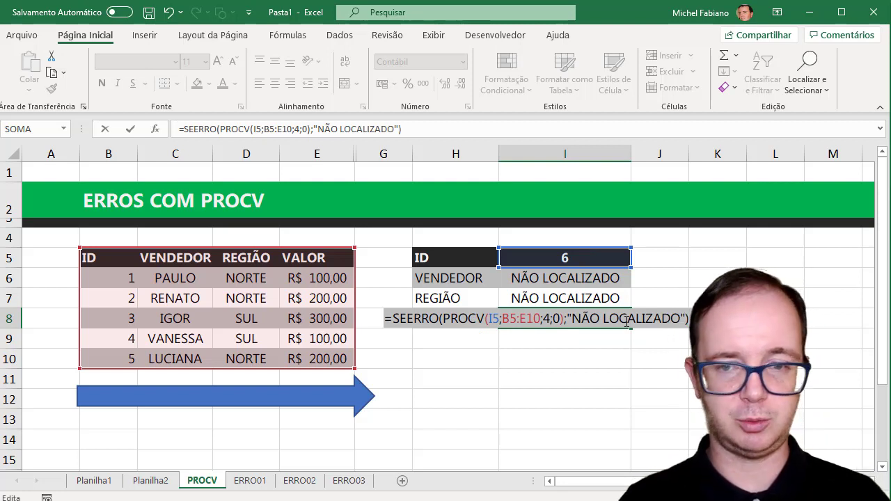
key("Return")
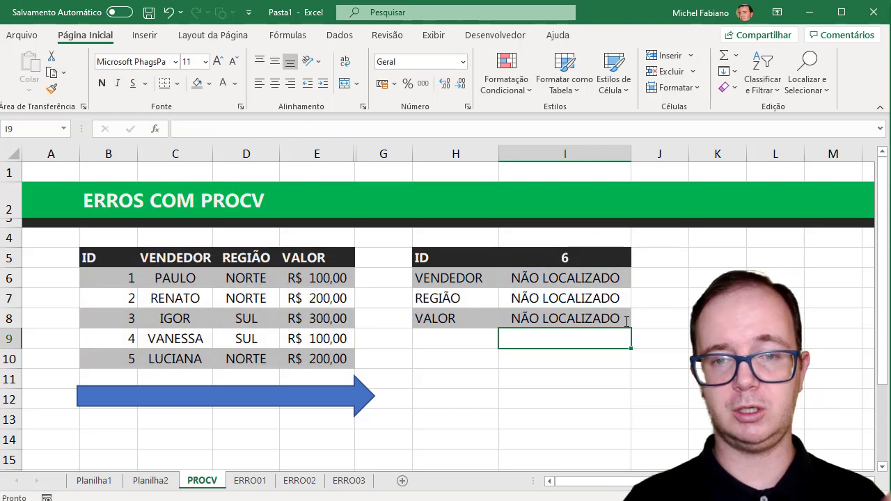
Test the three lookups by entering the IDs 1, 5 and 8 one after another in I5.
left_click(582, 255)
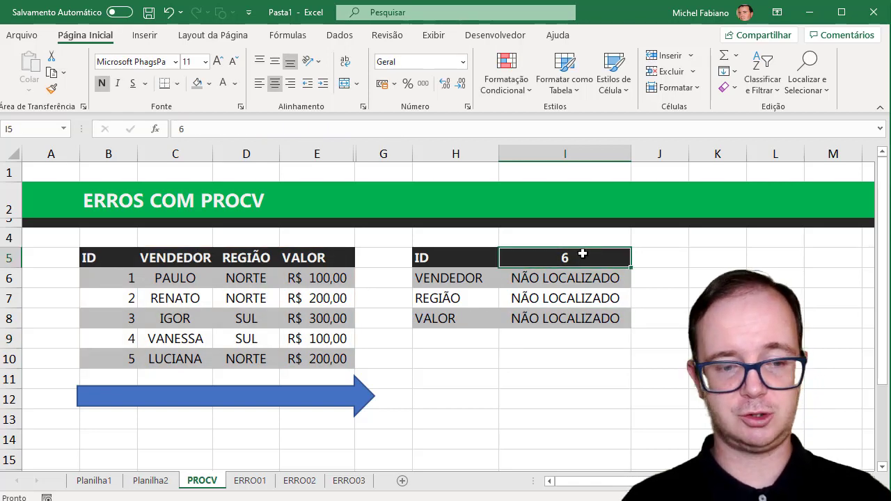
type("1")
key("Return")
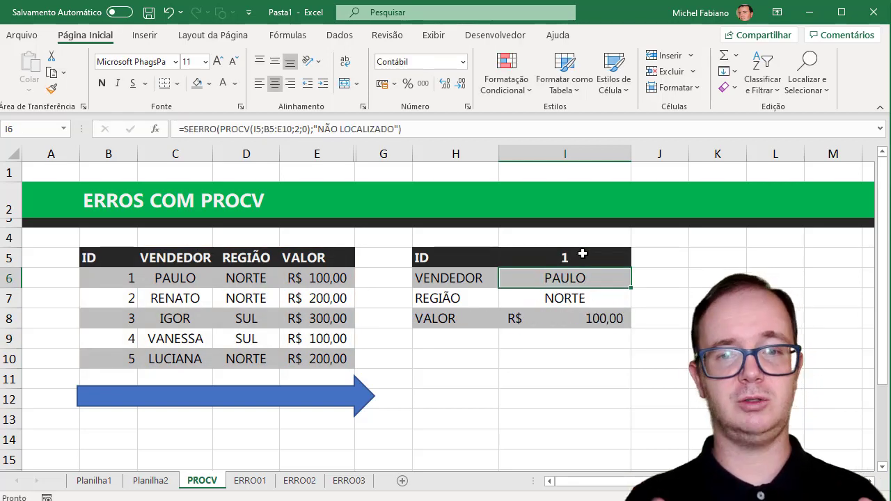
left_click(582, 255)
type("5")
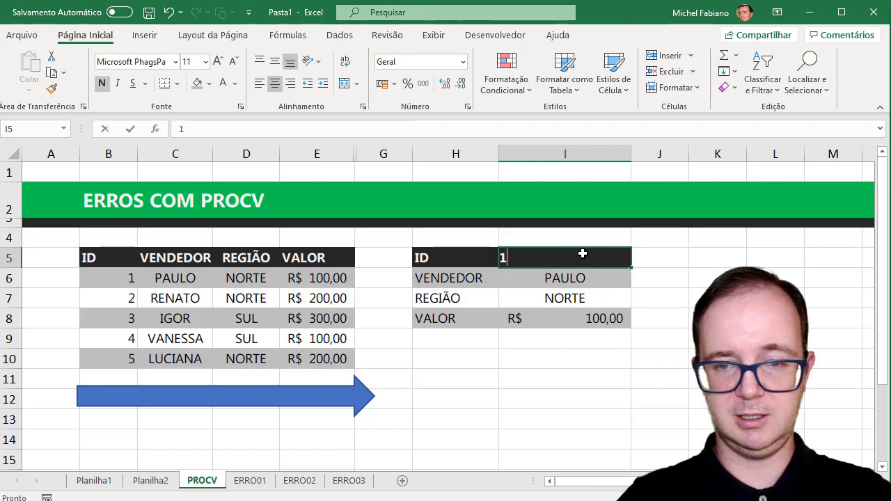
key("Return")
left_click(582, 254)
type("8")
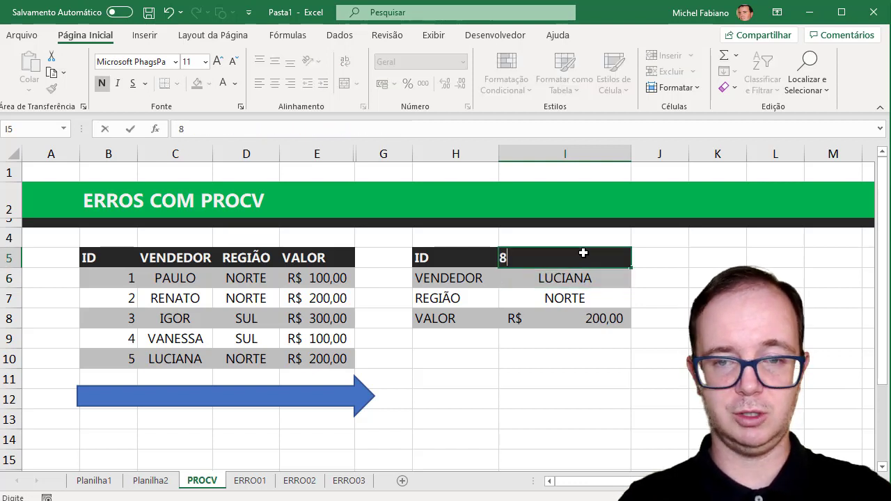
key("Return")
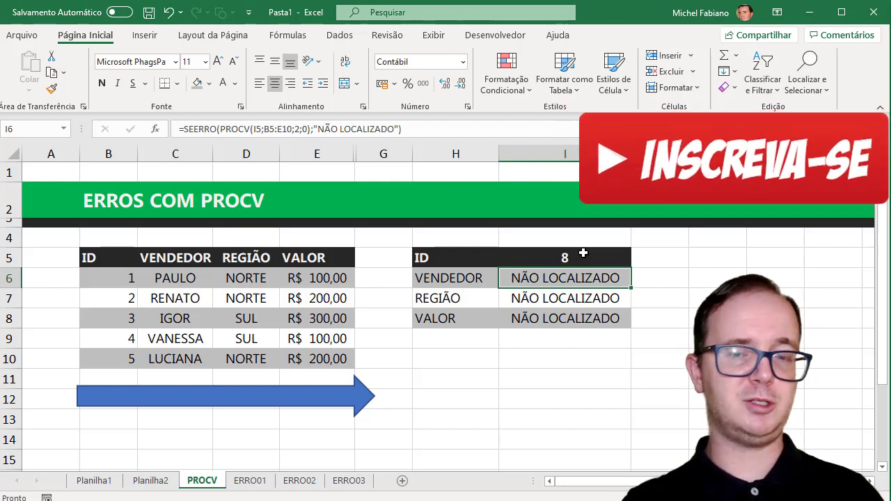
Shorten the blue arrow below the table so that it starts under the VENDEDOR column.
left_click(186, 265)
left_click_drag(186, 264, 188, 355)
left_click(135, 393)
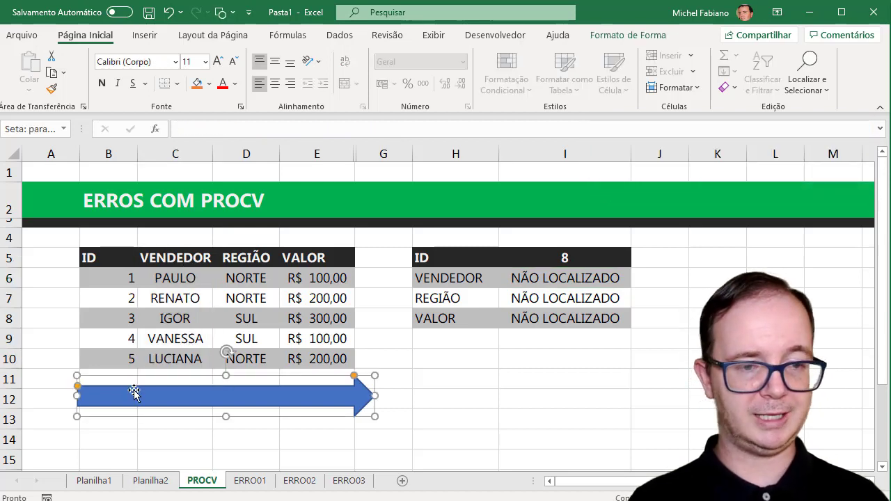
left_click_drag(78, 396, 148, 397)
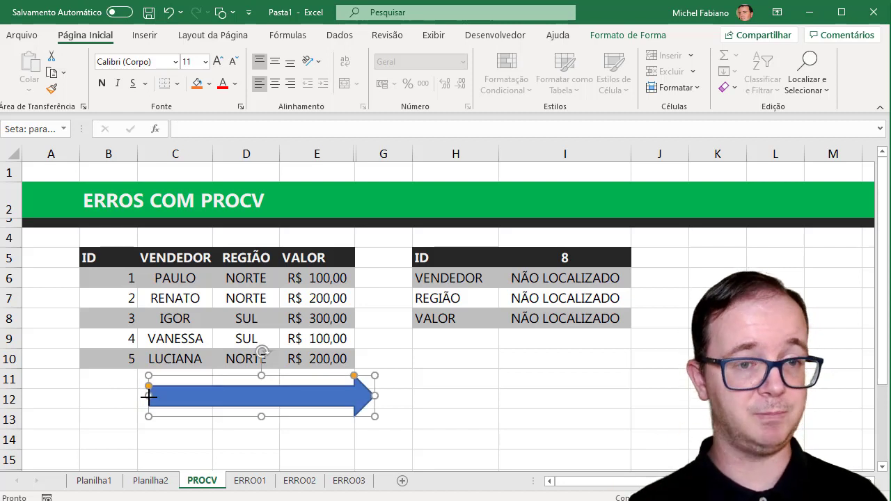
Highlight the headers C5:E5 and stretch the blue arrow's start back under the ID column.
left_click_drag(175, 258, 291, 259)
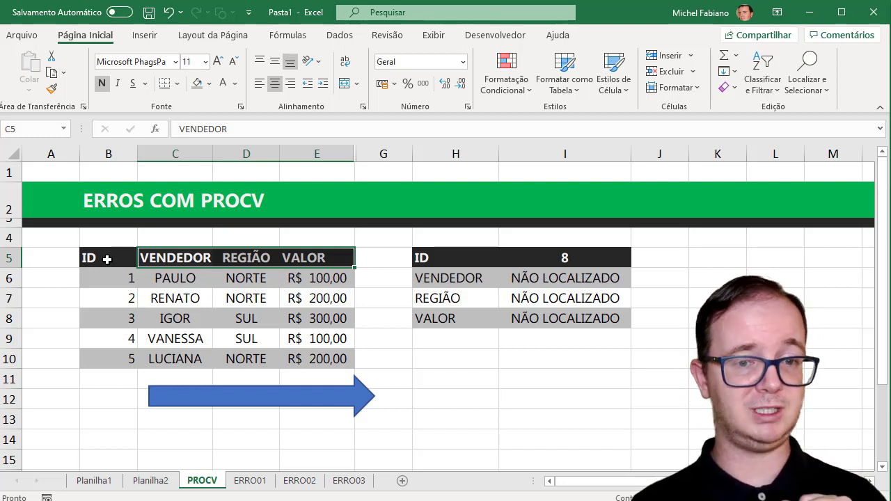
left_click(175, 403)
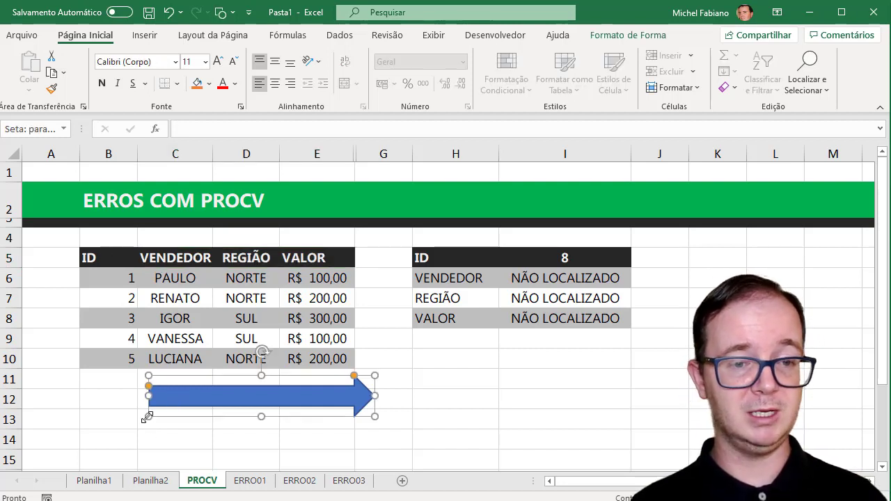
left_click_drag(141, 398, 81, 402)
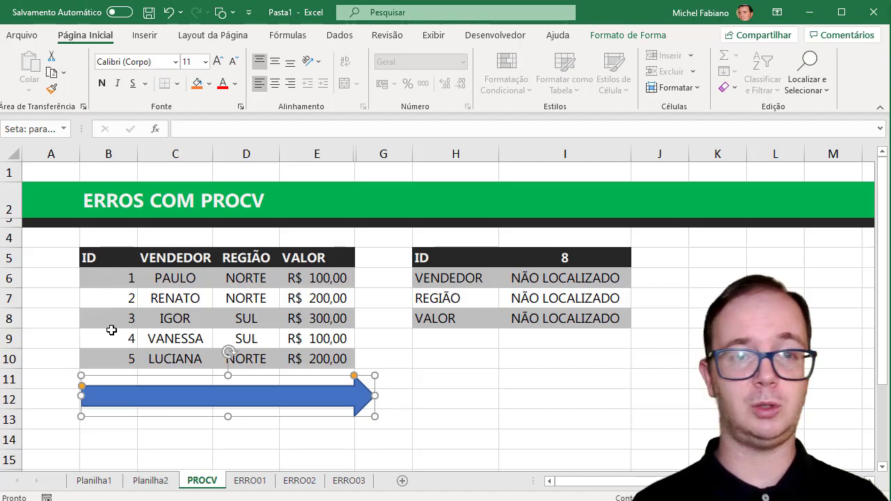
Open the ERRO01 sheet and set the lookup ID in I5 to 2.
left_click(247, 481)
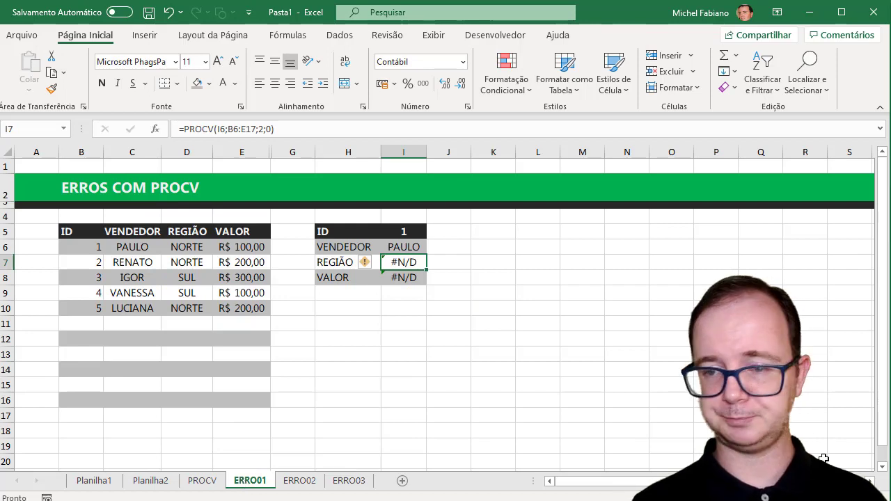
scroll(446, 306, "up", 2)
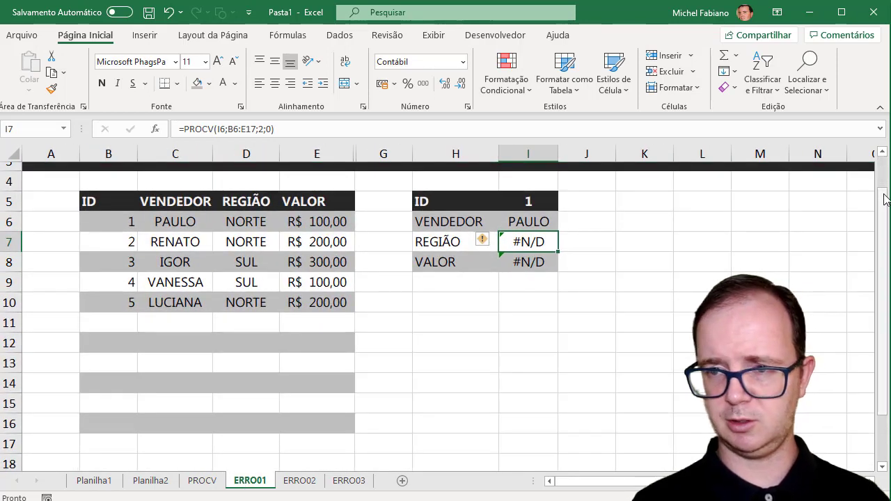
scroll(882, 201, "up", 1)
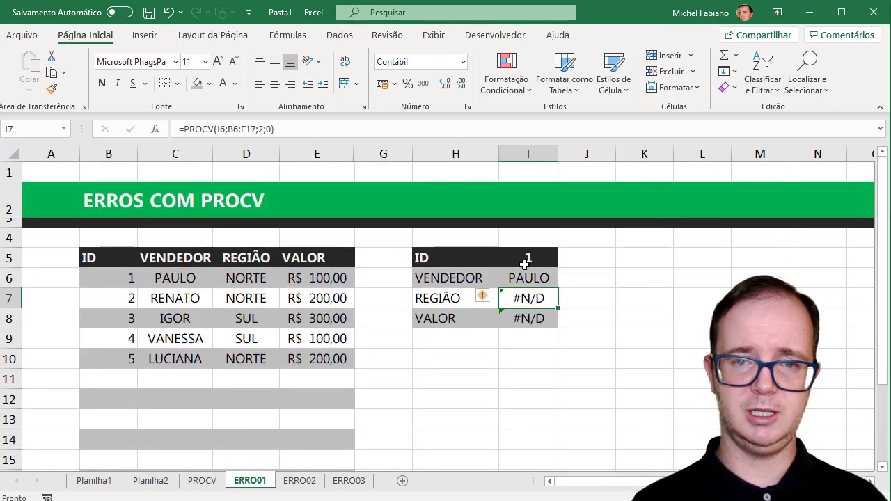
left_click(527, 259)
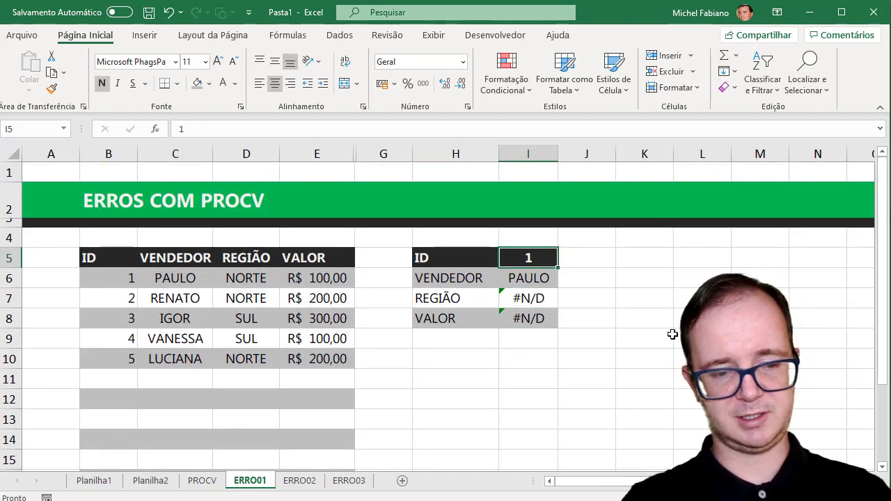
type("2")
key("Return")
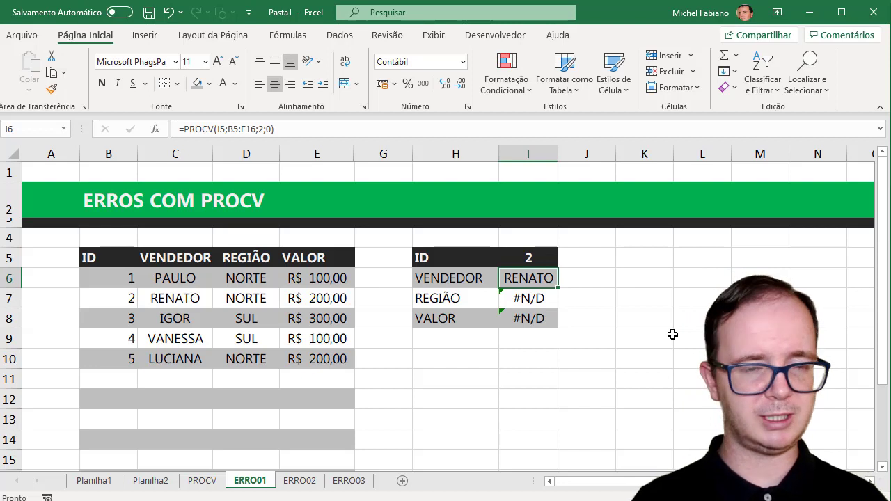
Review the VENDEDOR formula in I6 and fill it down to I8 without formatting.
double_click(552, 279)
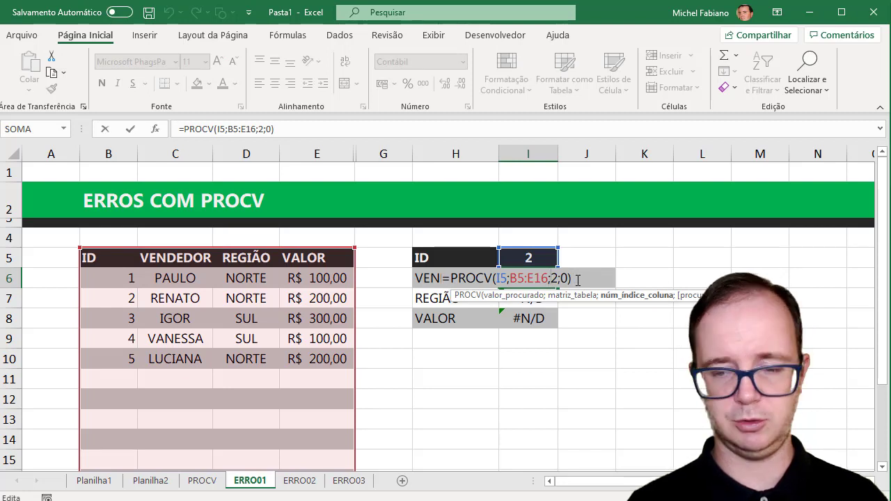
key("Return")
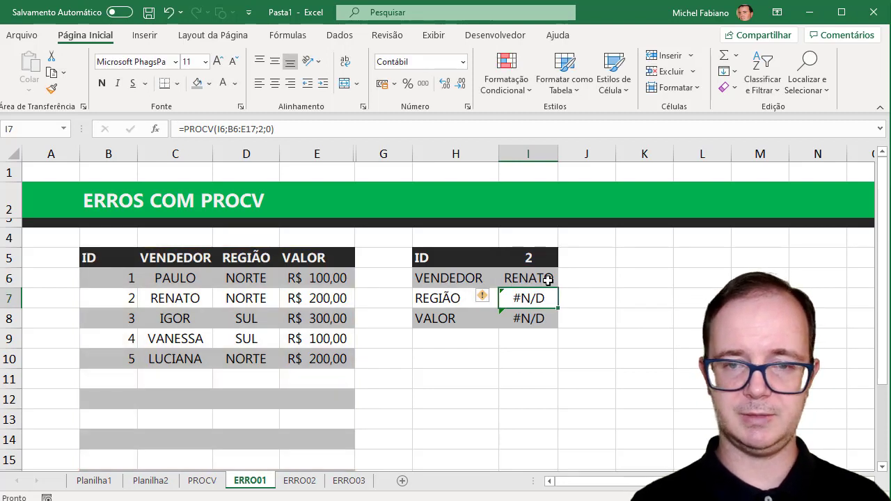
left_click(550, 281)
left_click_drag(558, 287, 556, 326)
left_click(567, 337)
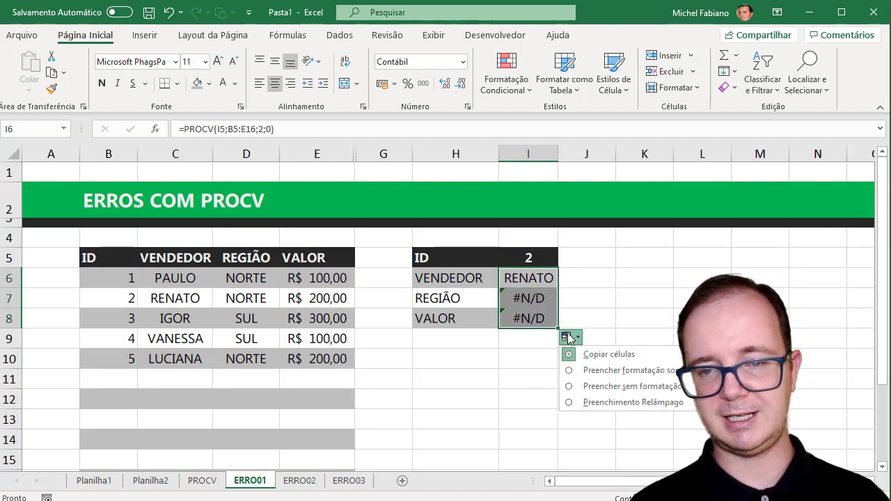
left_click(603, 388)
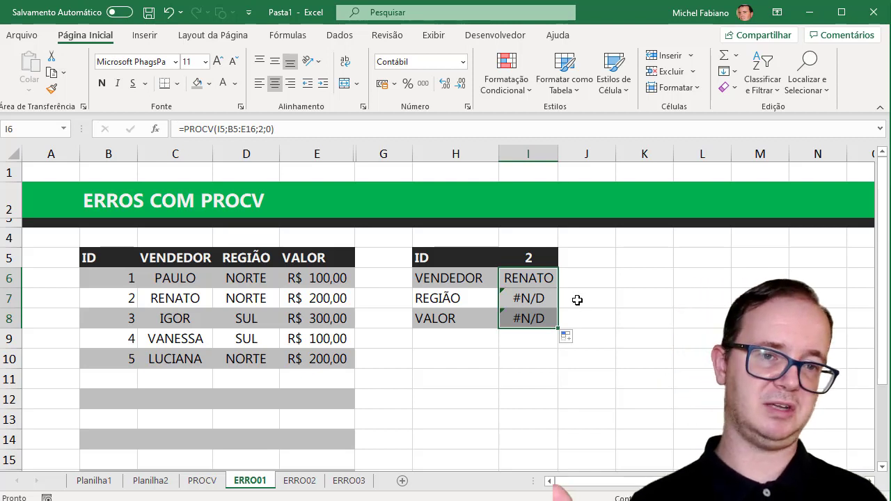
Inspect the lookup value and table references in the REGIÃO formula in I7 and the VALOR formula in I8.
double_click(542, 295)
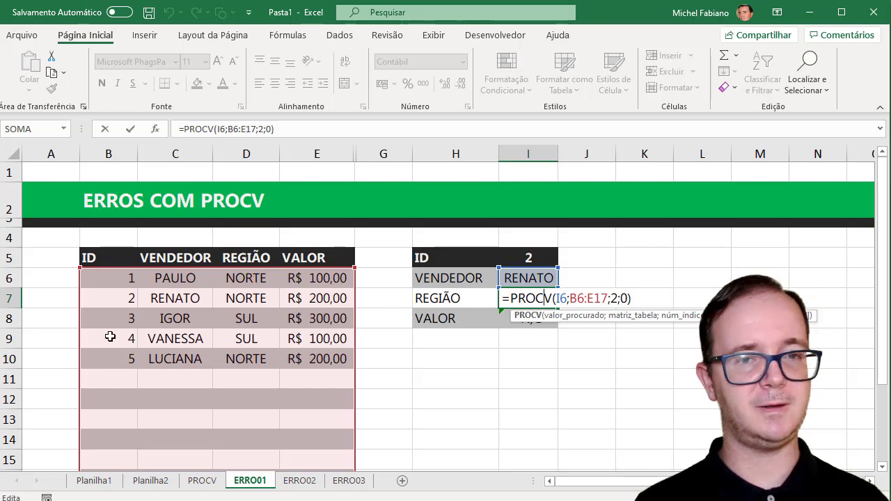
key("Return")
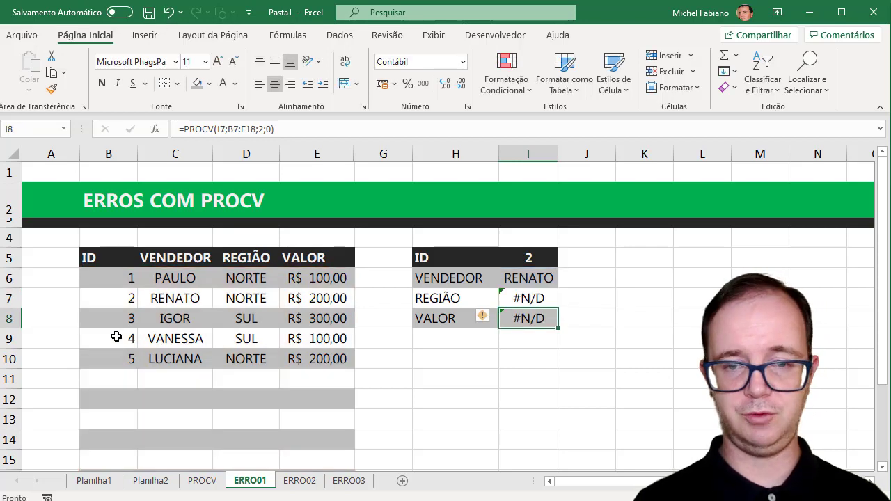
double_click(532, 318)
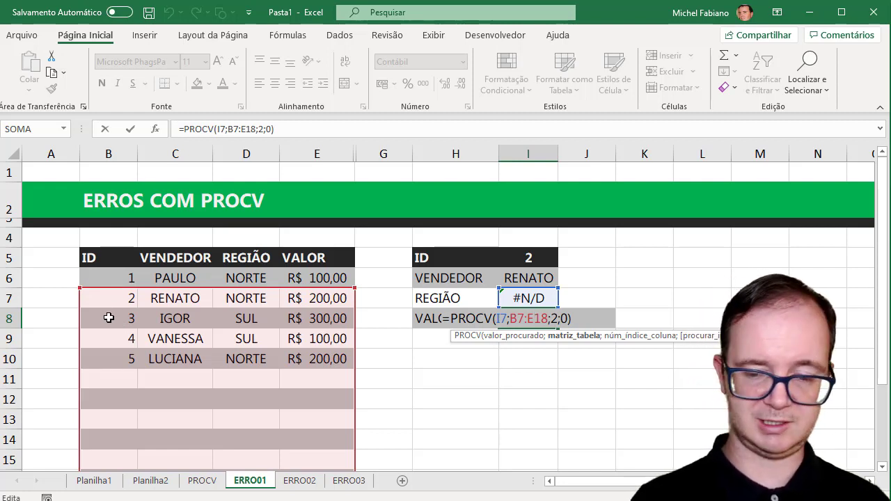
key("Return")
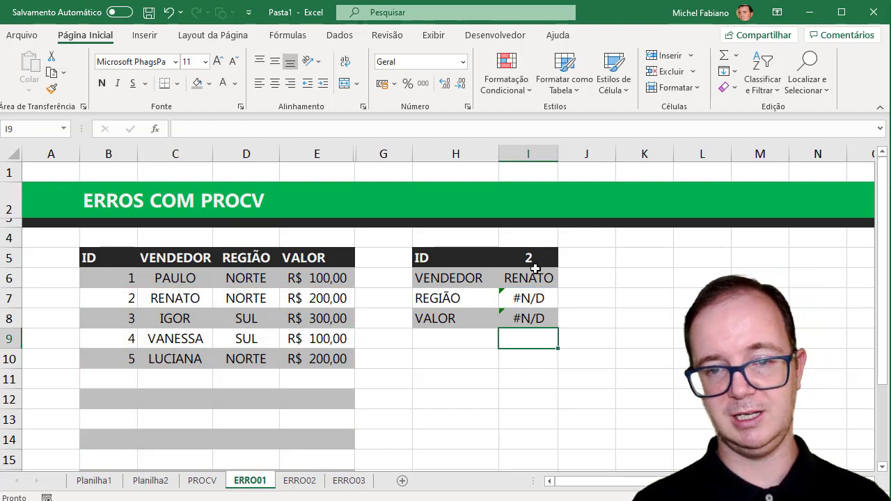
Clear the lookup formulas in I6:I8 and widen column I.
left_click_drag(535, 270, 534, 325)
key("Delete")
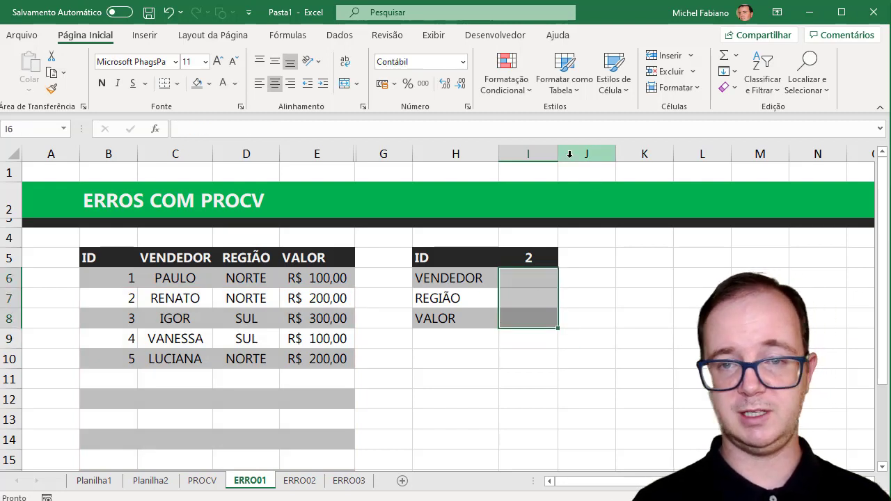
left_click_drag(559, 154, 613, 154)
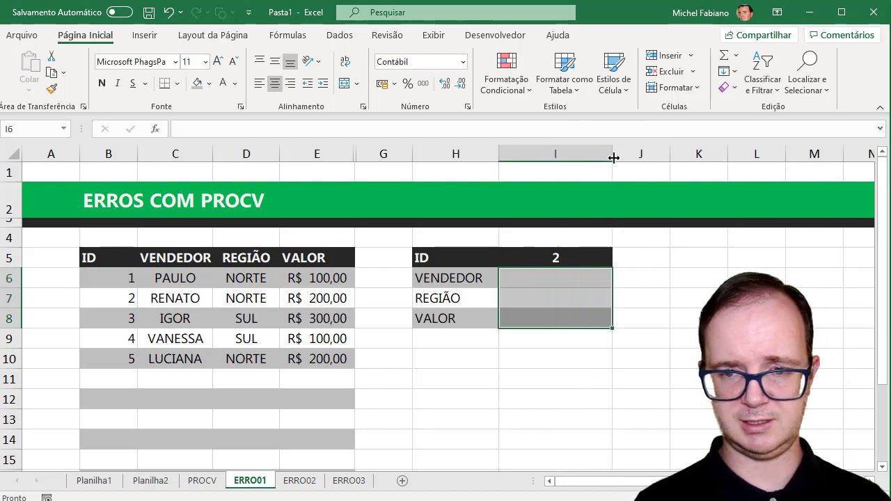
Start a PROCV formula in I6 with the ID cell locked as the lookup value, $I$5.
left_click(530, 284)
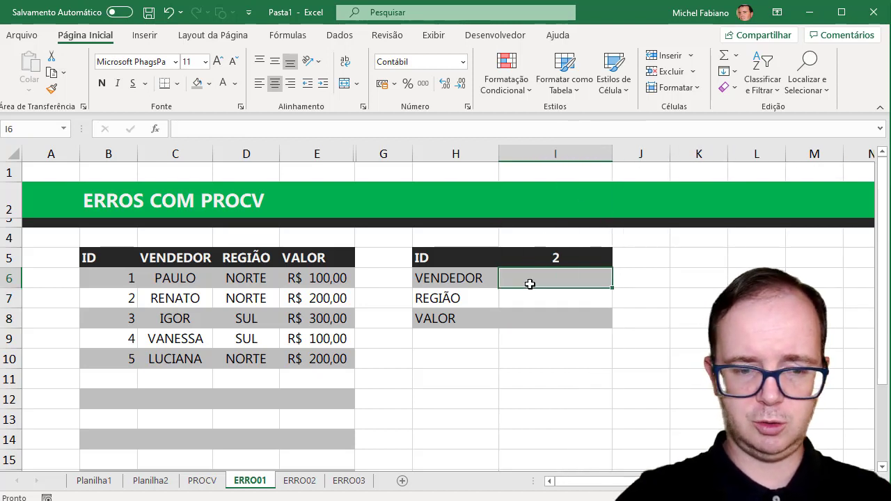
type("=PROCV")
type("(")
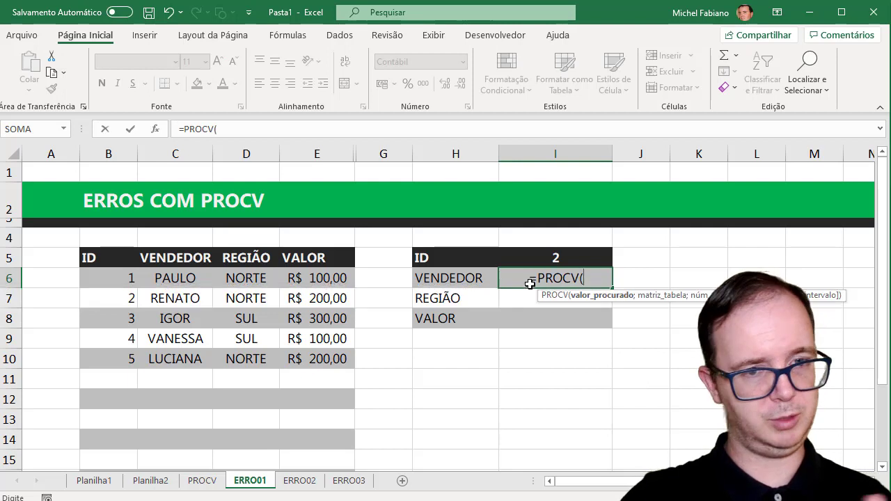
left_click(575, 257)
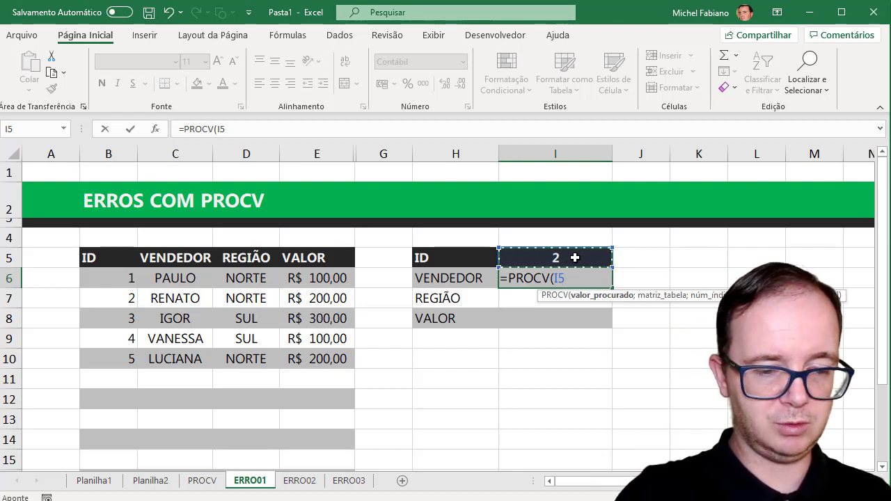
key("F4")
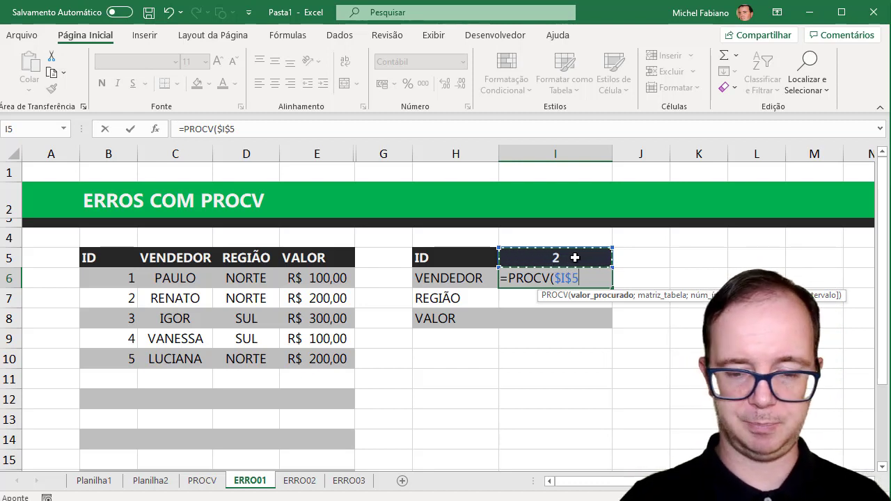
type(";")
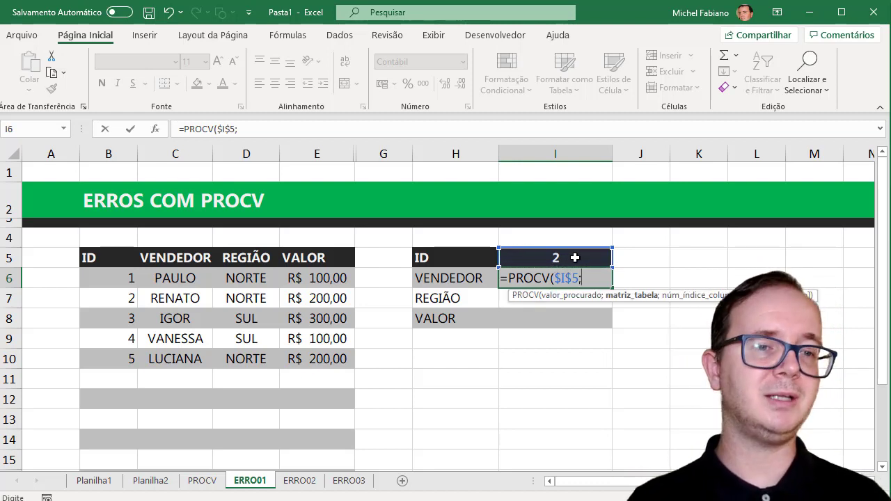
Complete the PROCV formula in I6 with the locked table $B$5:$E$14, column index 2 and exact match 0.
left_click(110, 259)
left_click_drag(110, 259, 310, 440)
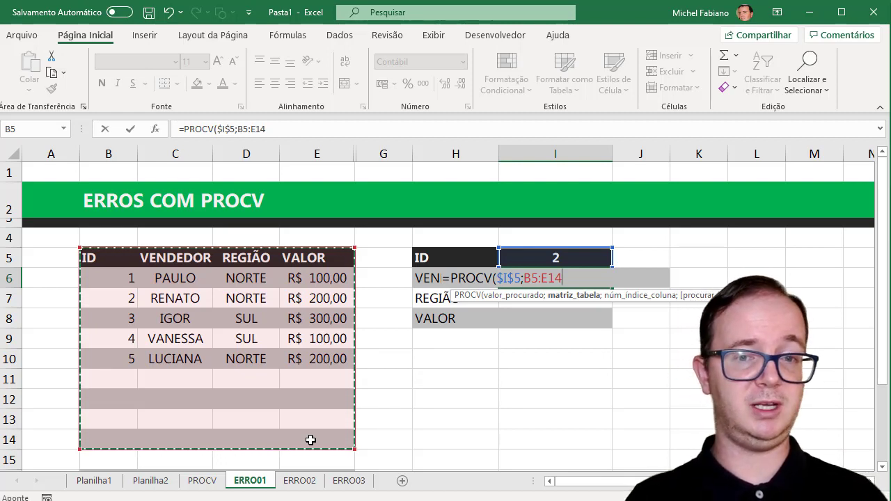
key("F4")
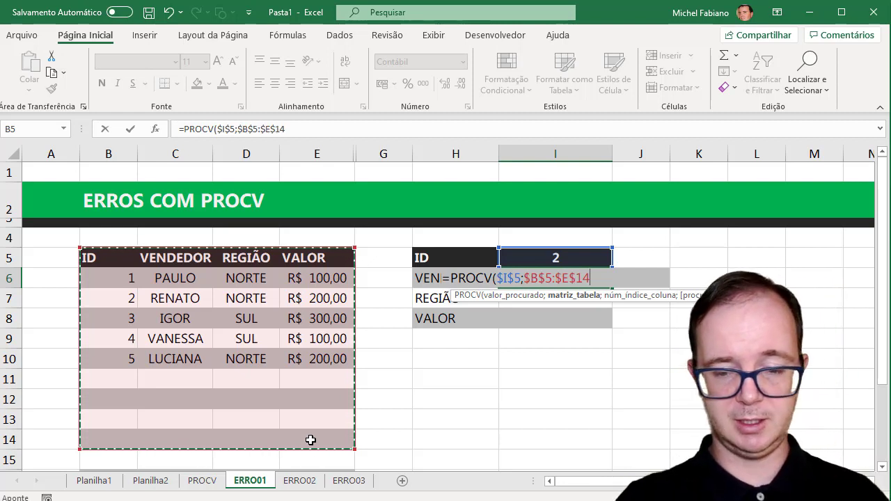
type(";")
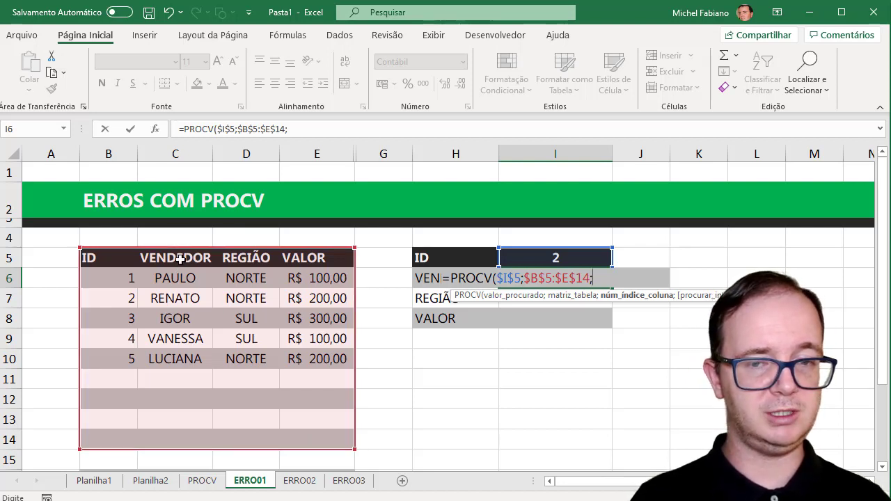
type("2;0")
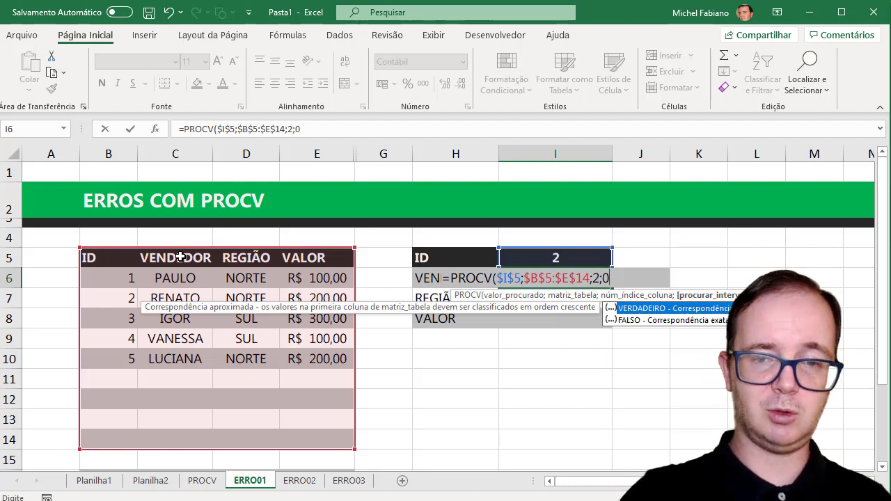
type(")")
key("Return")
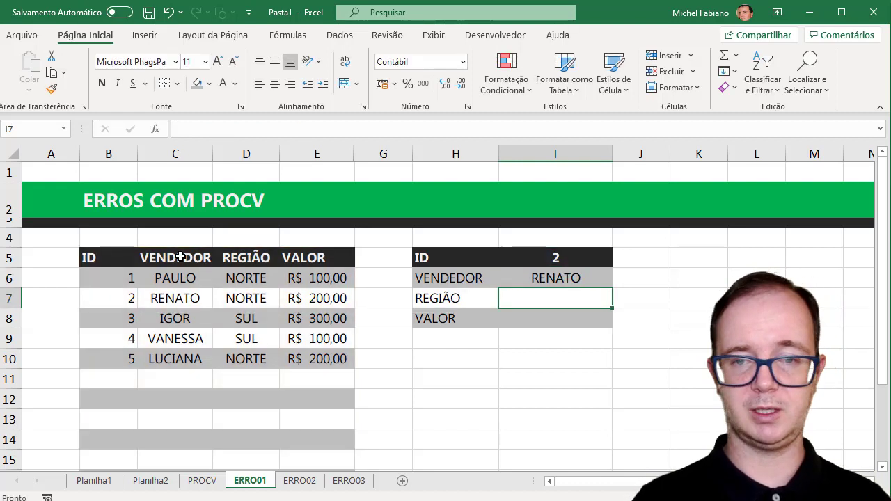
Fill the VENDEDOR formula from I6 down to I8 without formatting.
left_click(576, 278)
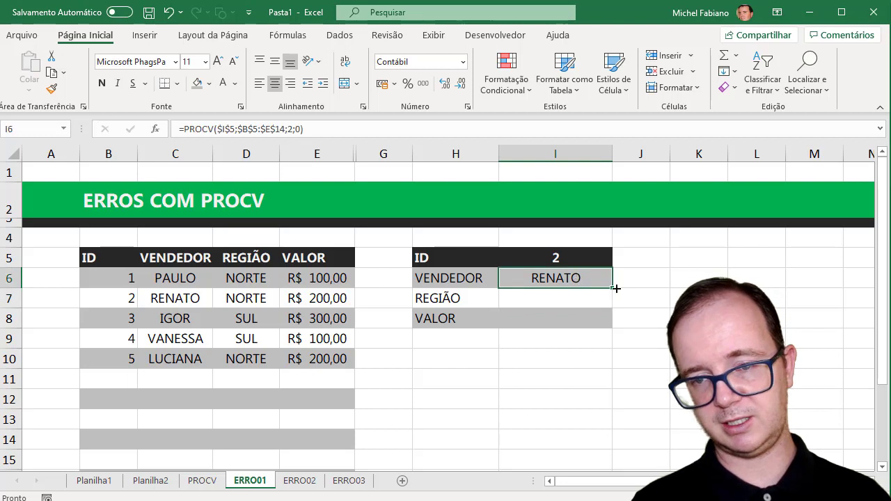
left_click_drag(612, 287, 611, 327)
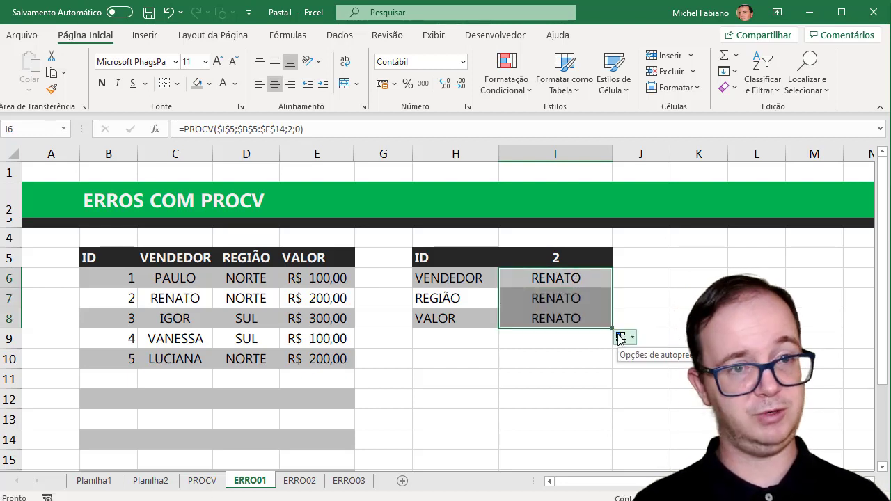
left_click(621, 338)
left_click(650, 388)
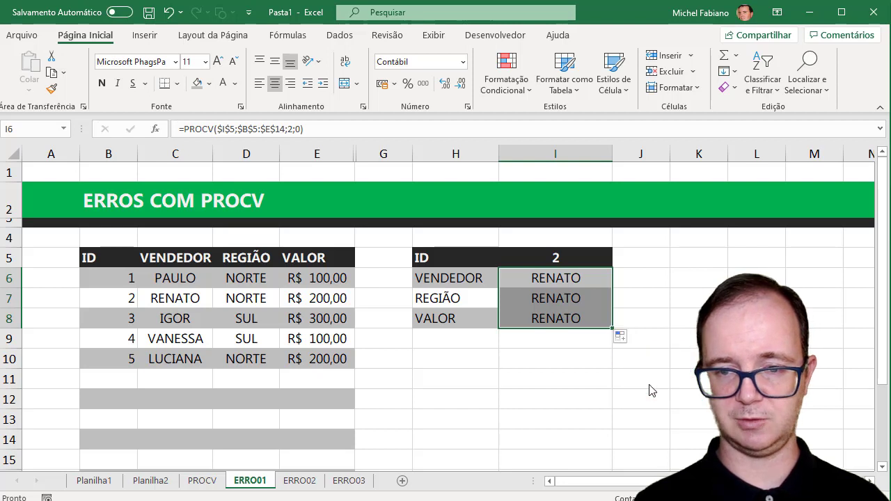
Change the column index in the REGIÃO formula in I7 to 3.
left_click(571, 296)
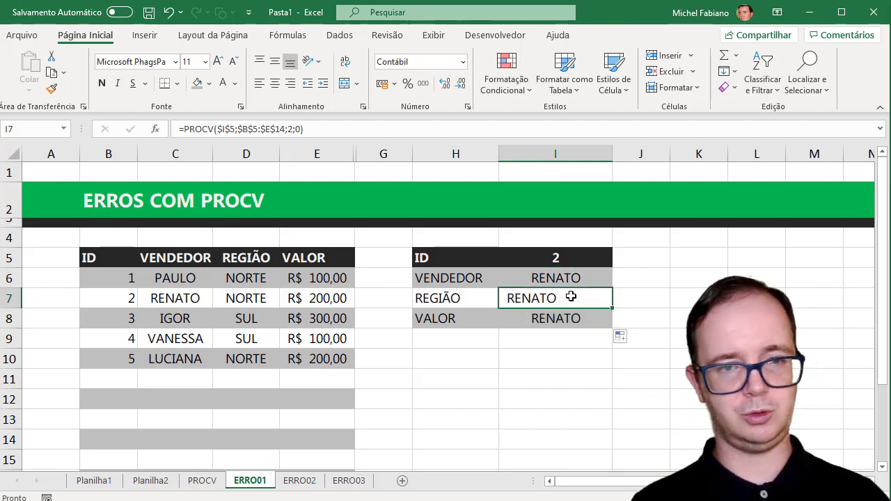
double_click(570, 297)
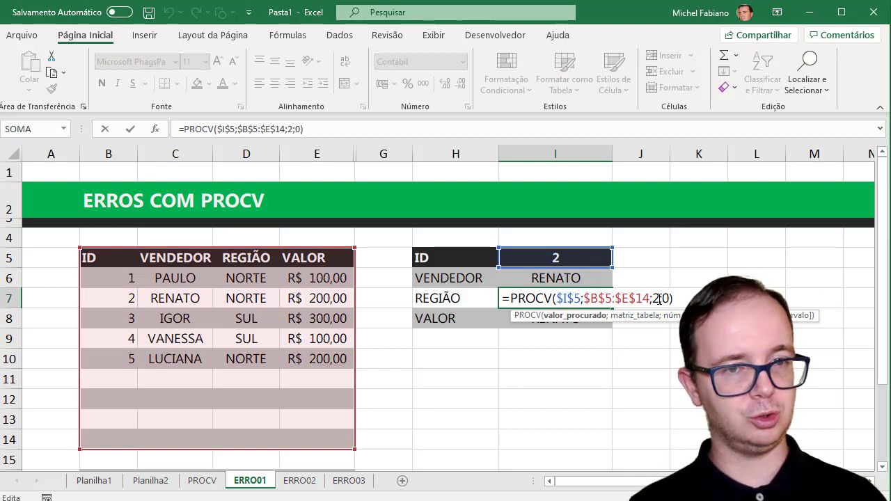
left_click(659, 299)
key("BackSpace")
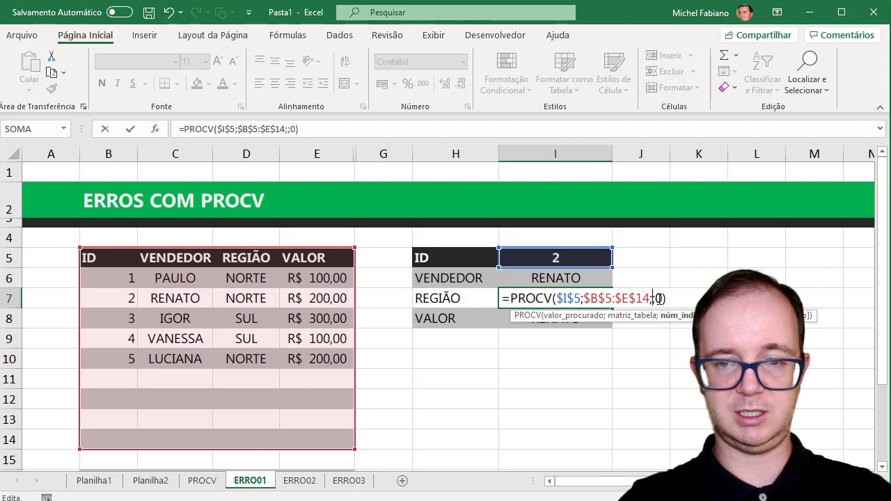
type("3")
key("Return")
Change the column index in the VALOR formula in I8 to 4.
double_click(583, 319)
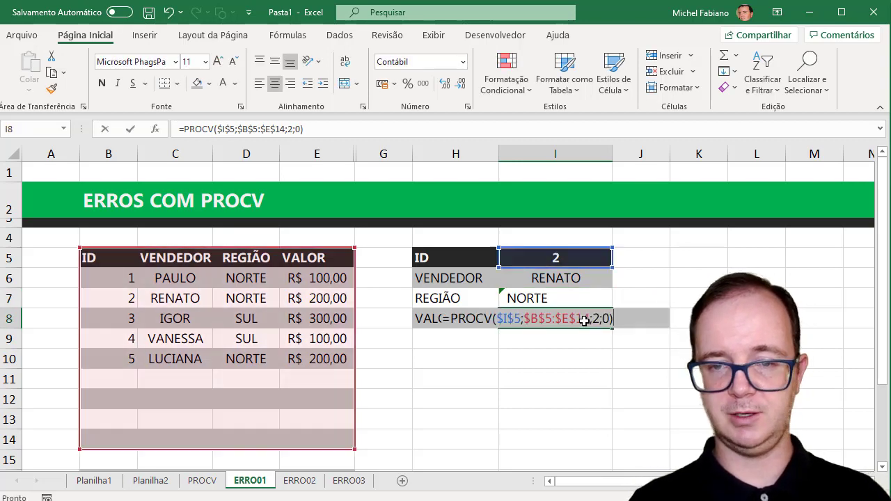
left_click(600, 318)
key("BackSpace")
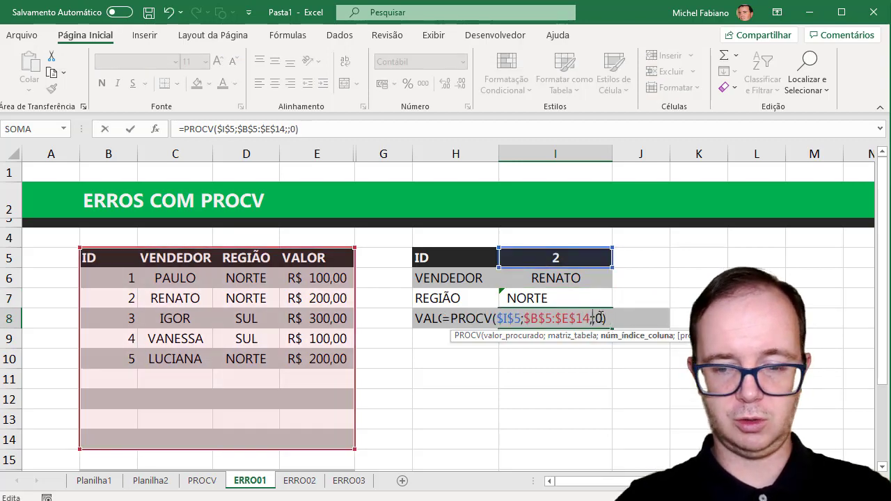
type("4")
key("Return")
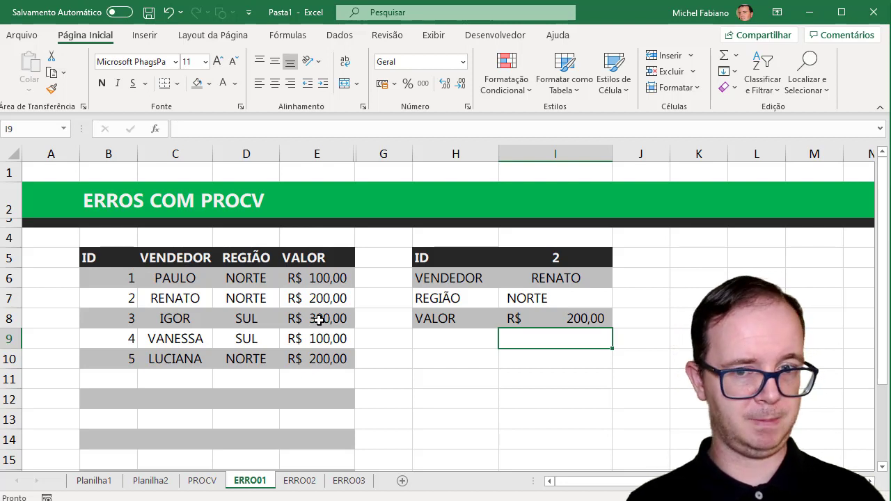
Replace the fixed column index in the VENDEDOR formula in I6 with LIN(A2).
left_click(583, 280)
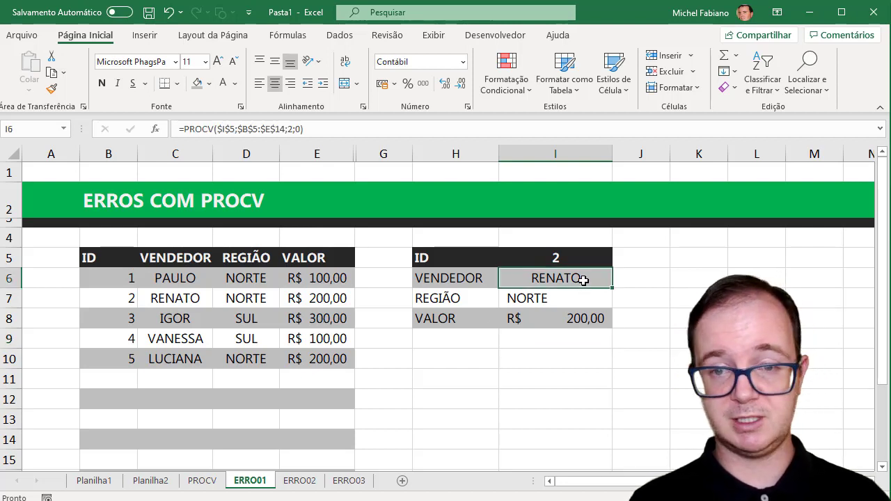
double_click(584, 279)
left_click(597, 279)
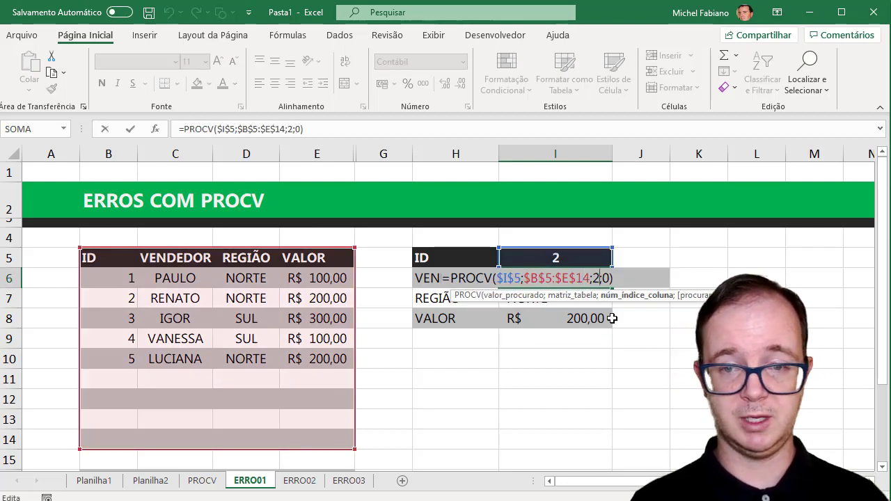
key("BackSpace")
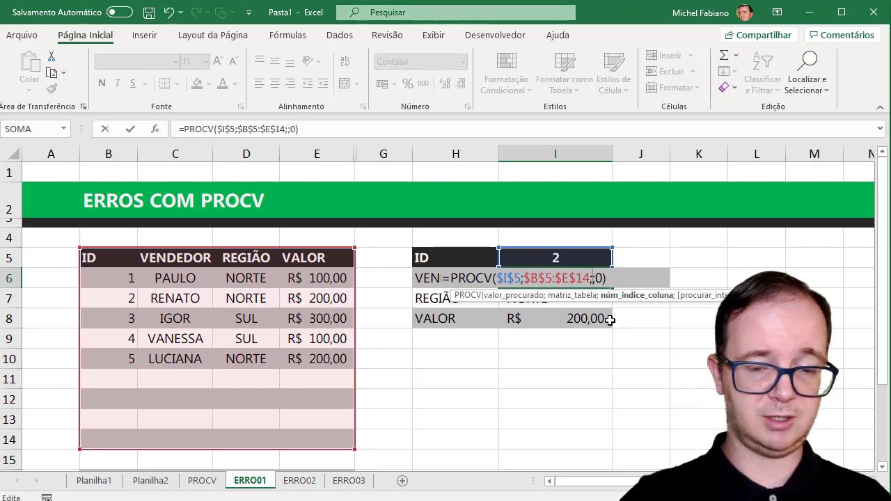
type("LIN(A2")
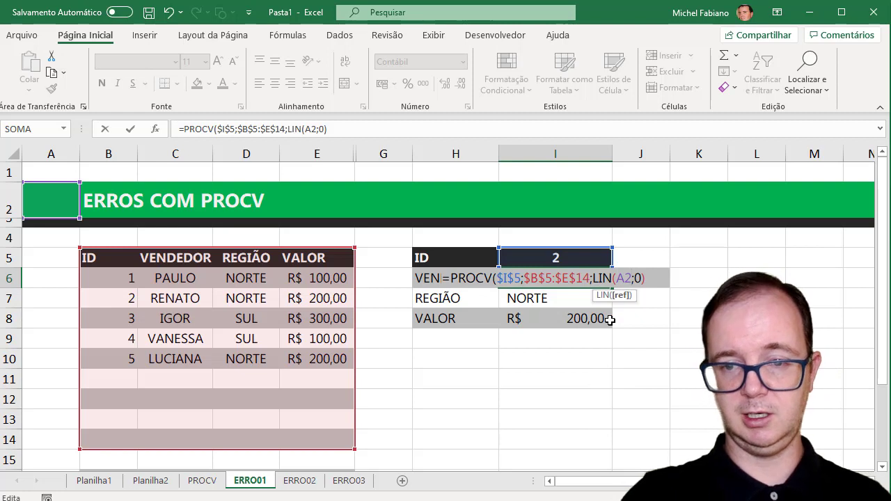
type(")")
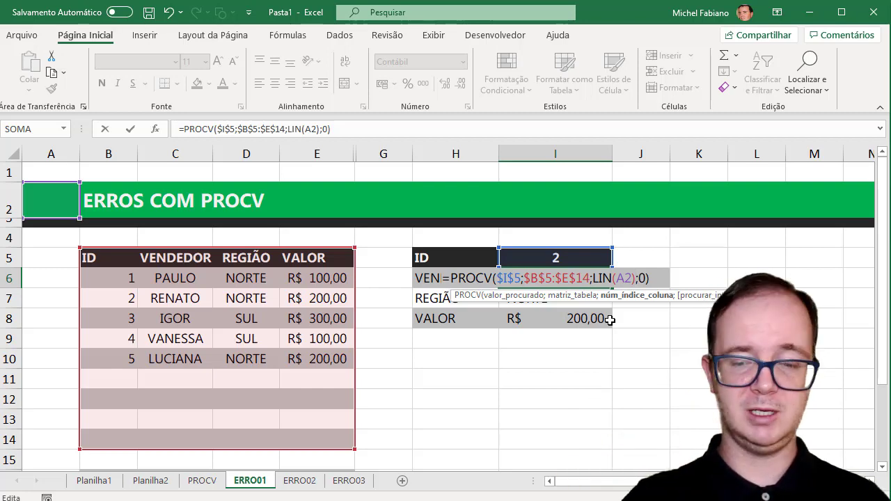
key("Return")
Fill the formula with the LIN(A2) column index from I6 down to I8 without formatting.
left_click(593, 275)
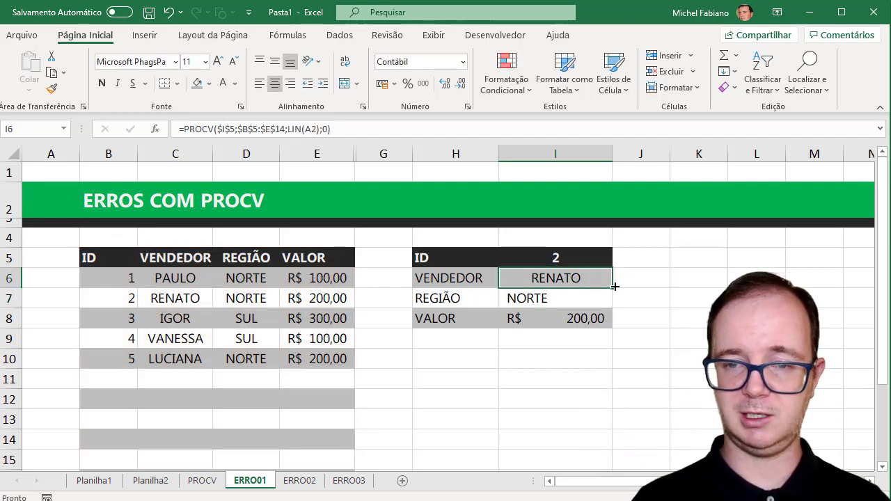
left_click_drag(614, 288, 608, 327)
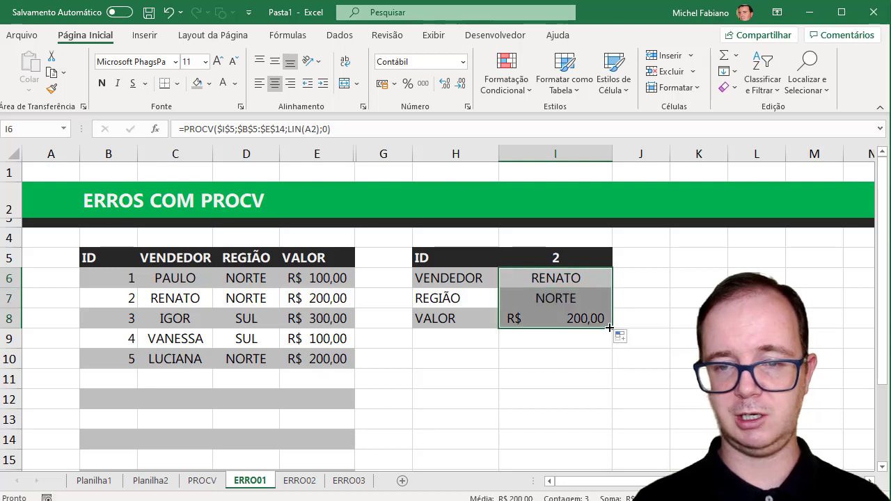
left_click(621, 337)
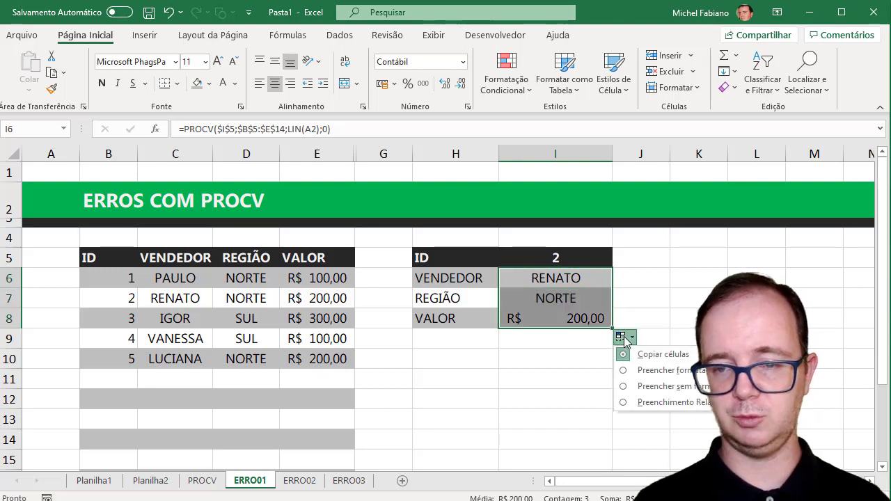
left_click(670, 387)
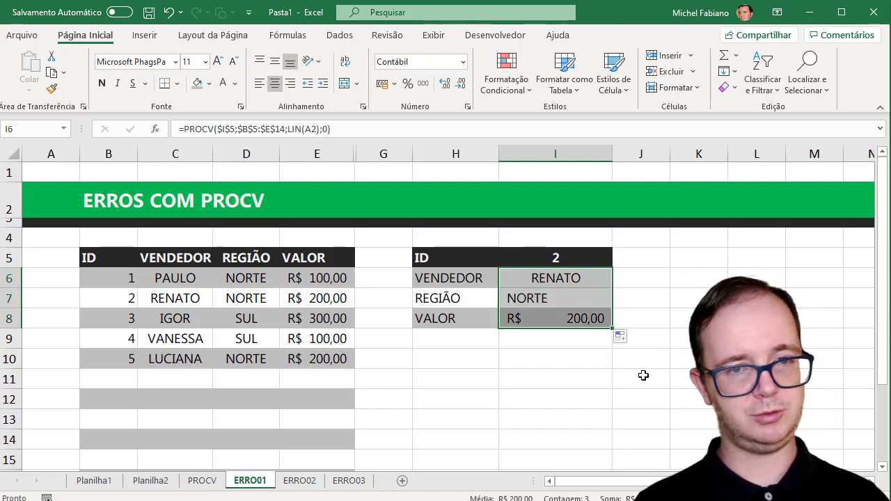
Set the lookup ID in I5 to 8, an ID missing from the table.
left_click(575, 258)
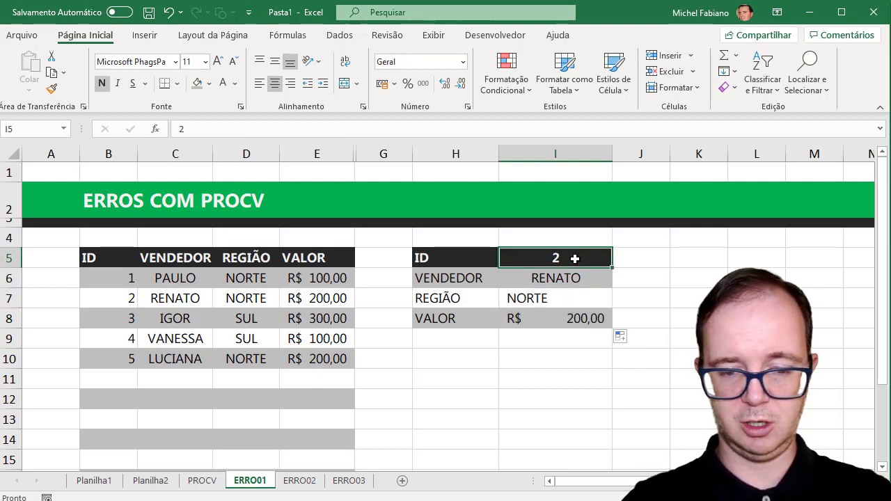
type("8")
key("Return")
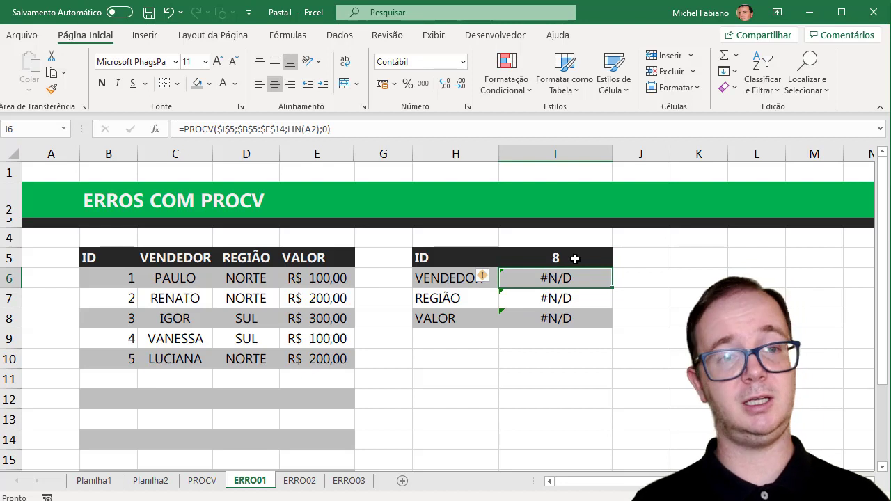
Wrap the VENDEDOR lookup formula in I6 in SEERRO, with "NÃO LOCALIZADO" as the value returned on error.
double_click(566, 274)
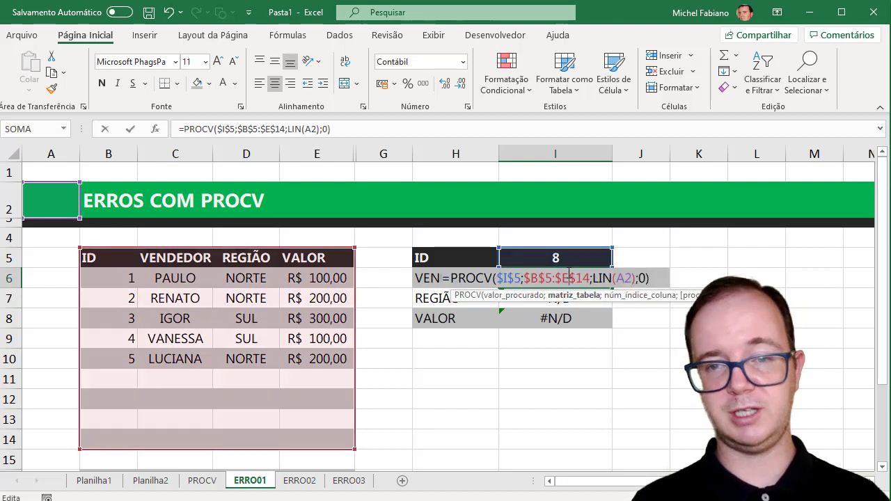
left_click(450, 277)
type("SEE")
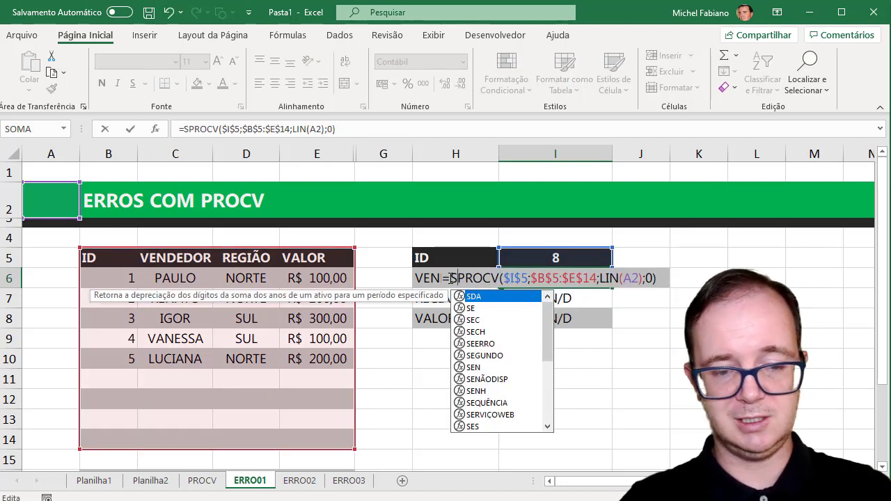
type("RRO")
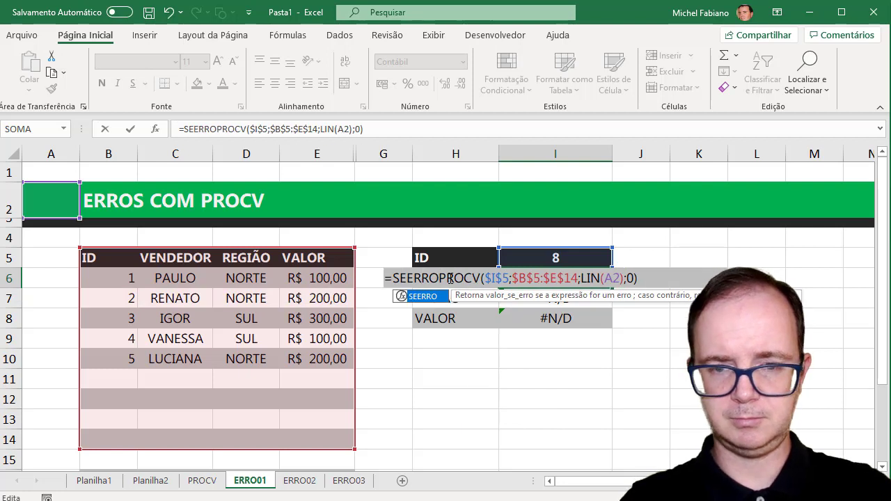
type("(")
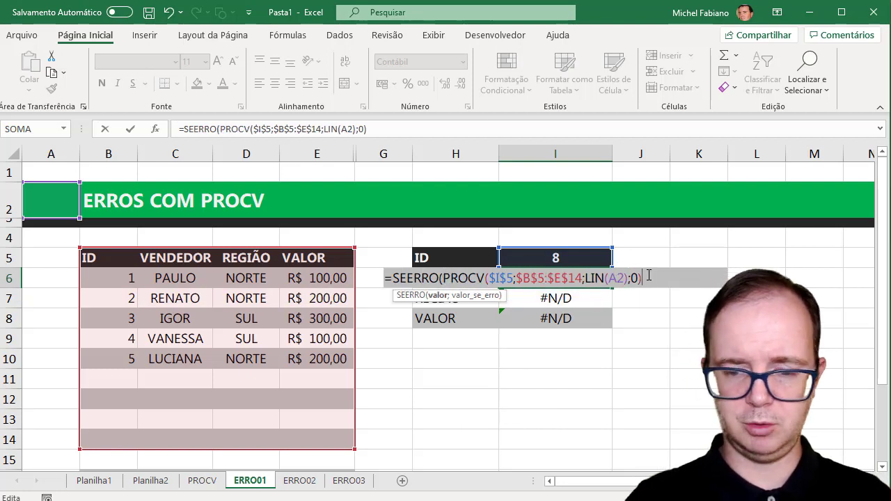
type(";")
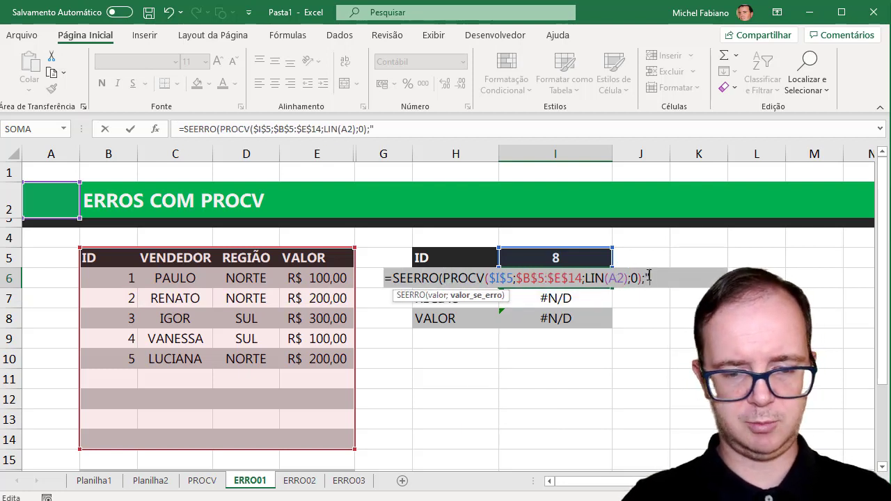
type("\"N")
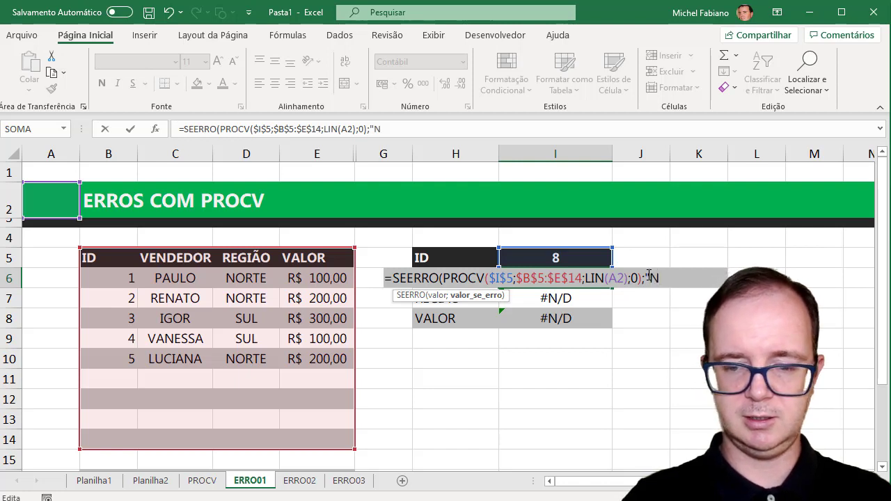
type("ÃO LOCALIZAF")
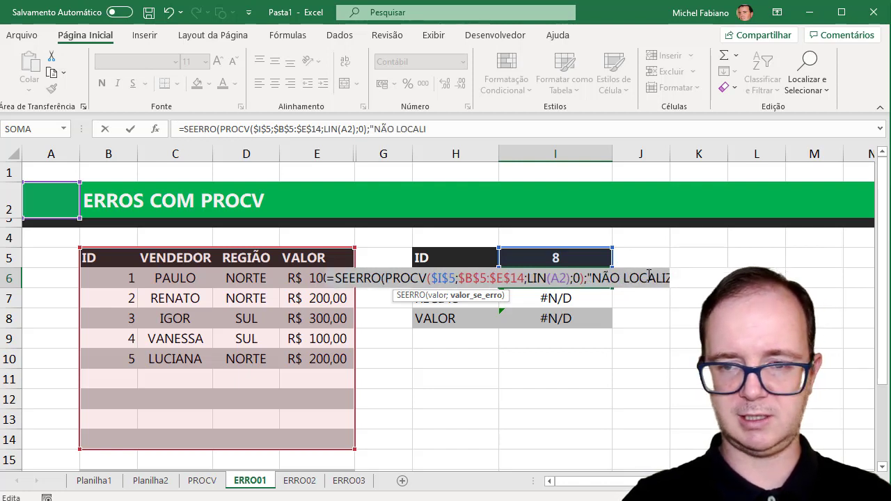
type("O")
key("BackSpace")
key("BackSpace")
type("DO\")")
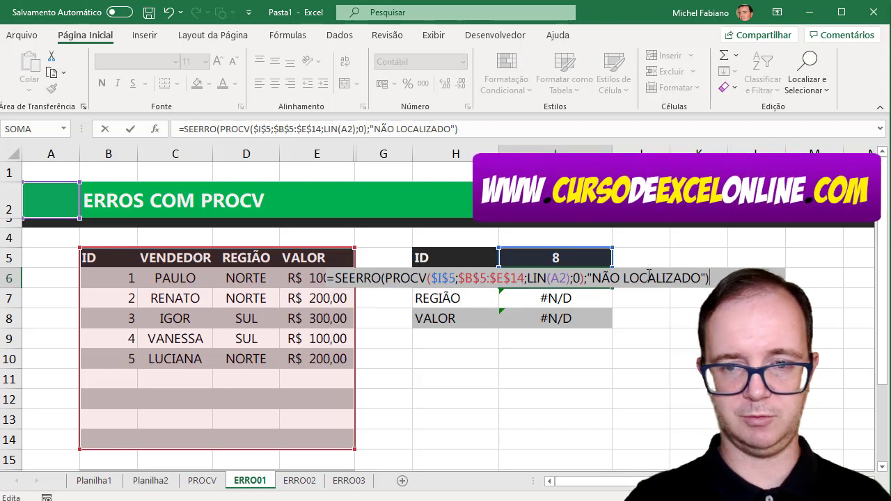
key("Return")
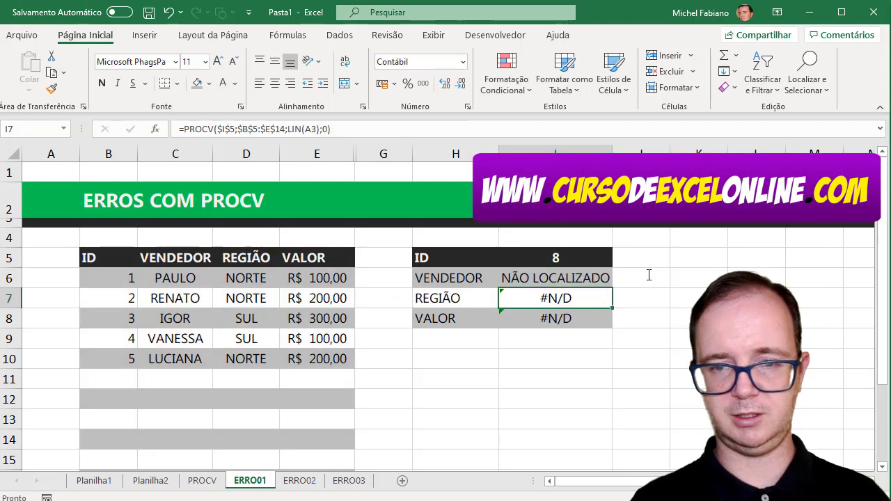
Fill the SEERRO formula from I6 down to I8 without formatting and autofit the width of column I.
left_click(609, 281)
double_click(612, 289)
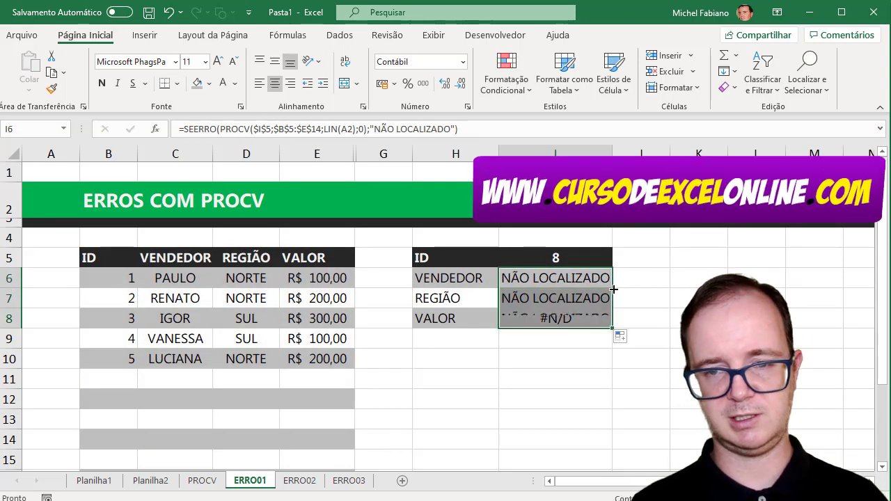
left_click(622, 339)
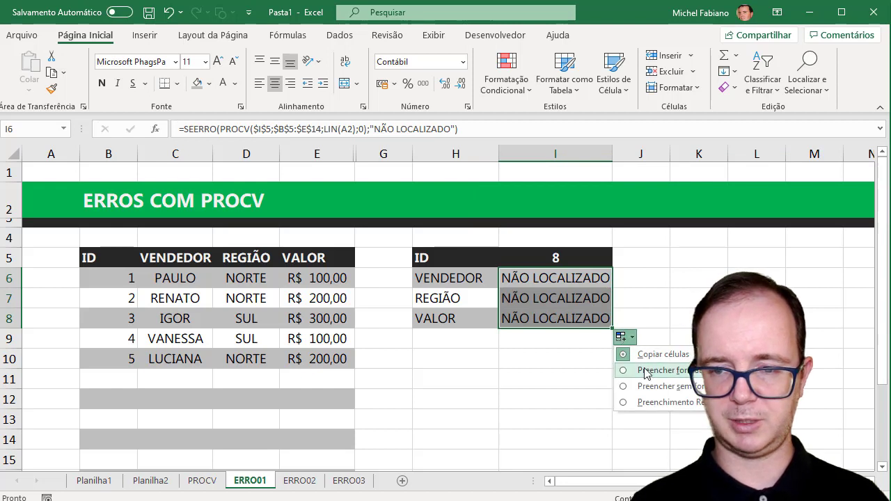
left_click(647, 388)
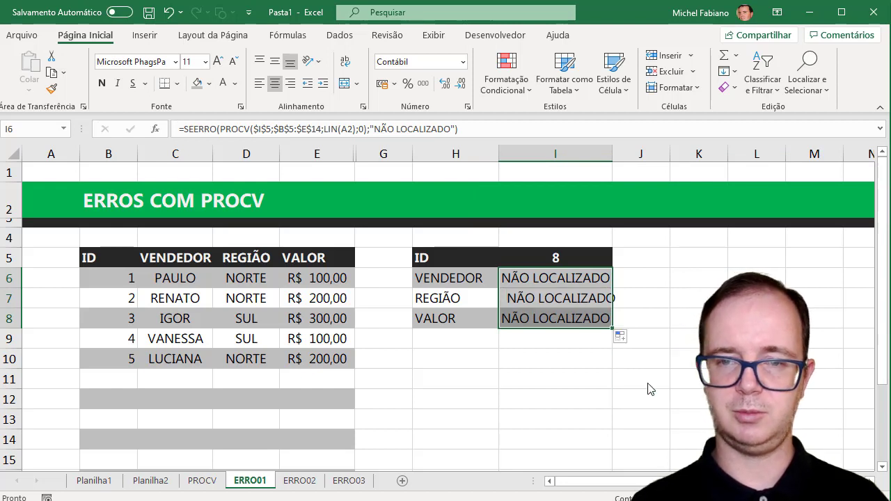
double_click(612, 152)
Set the lookup ID in I5 to 3 to test the SEERRO formulas with an existing ID.
left_click(557, 257)
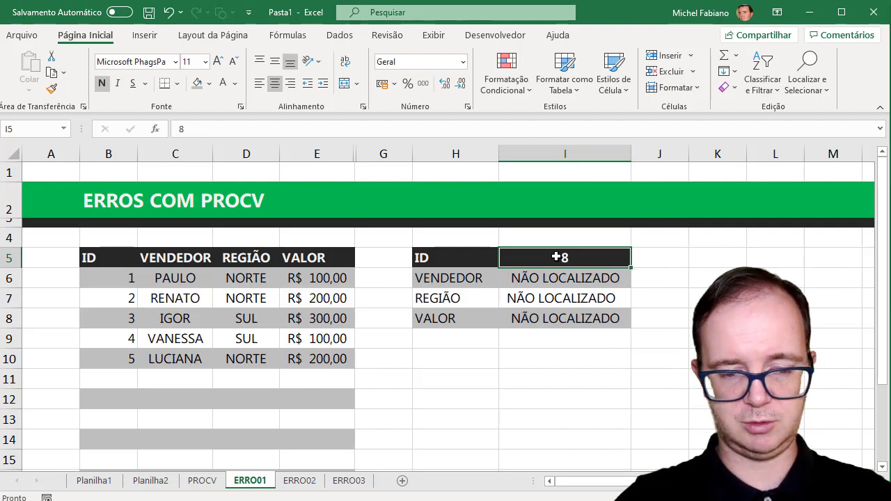
type("3")
key("Return")
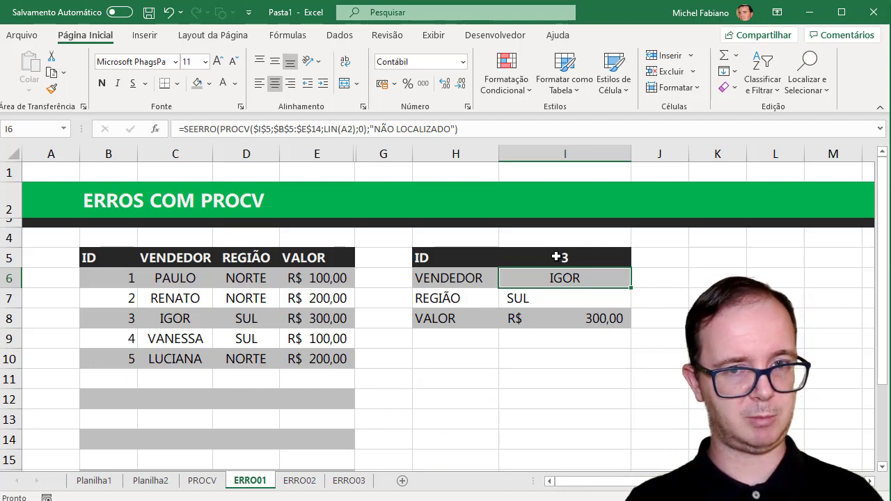
Open the ERRO02 sheet and examine the PROCV formula in the ID result cell I6.
left_click(299, 481)
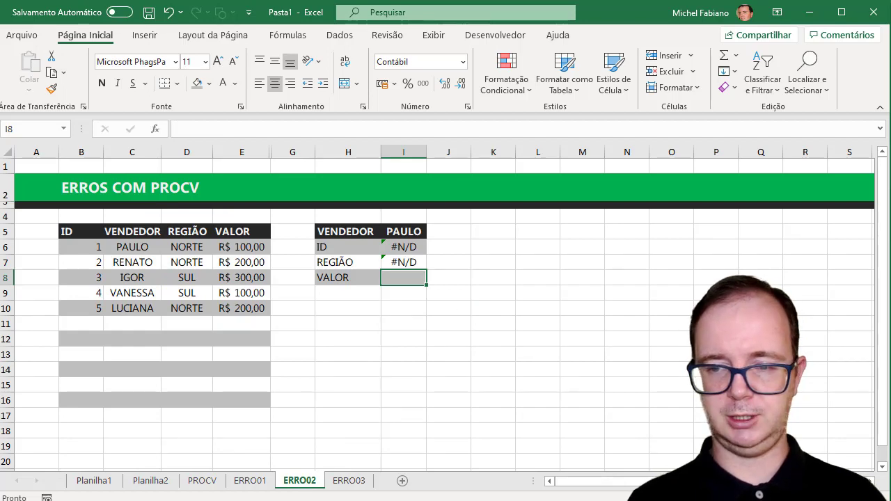
scroll(883, 178, "up", 2)
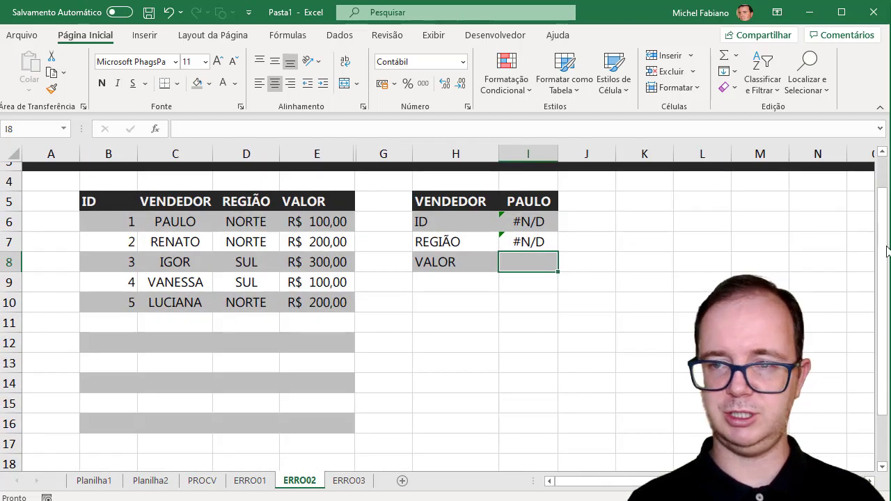
scroll(884, 177, "up", 2)
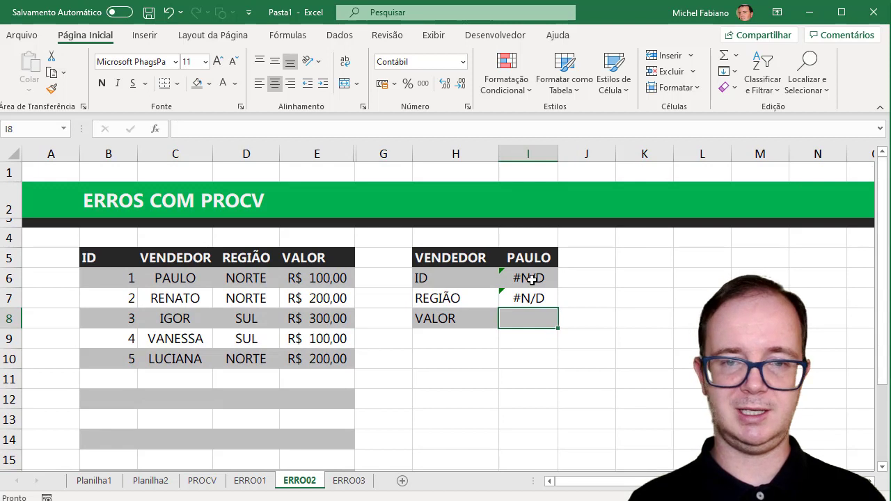
left_click(532, 279)
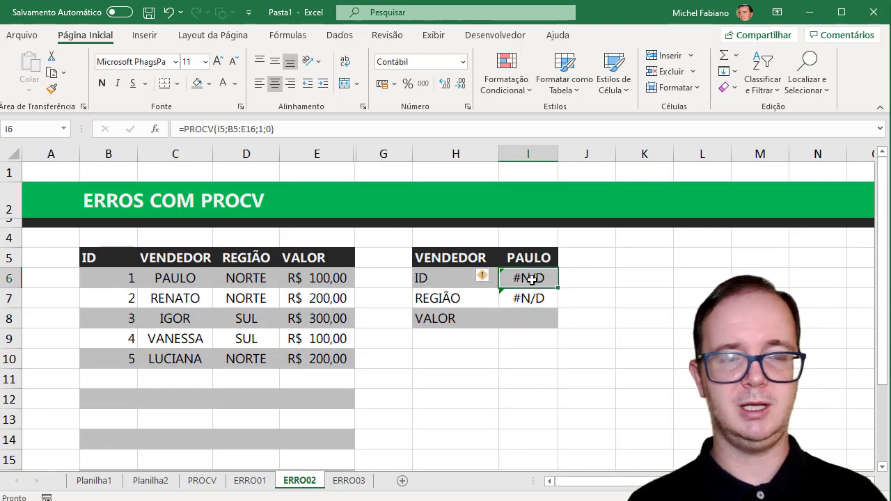
double_click(532, 279)
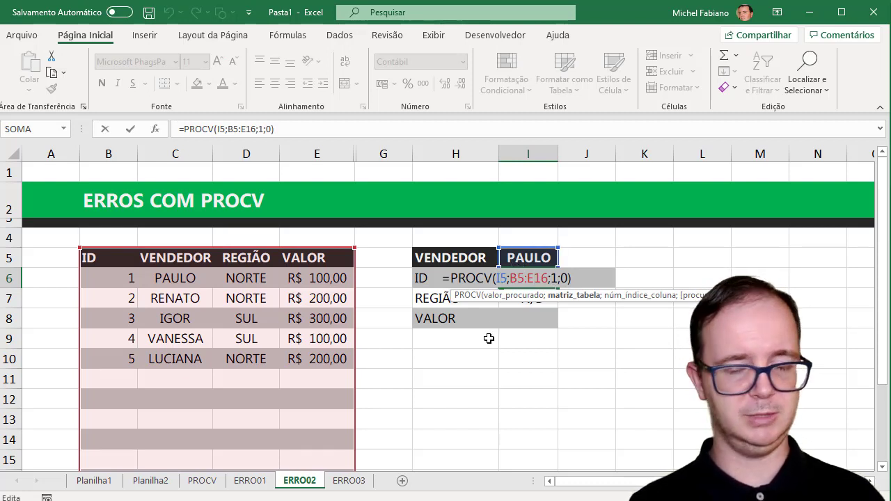
key("Return")
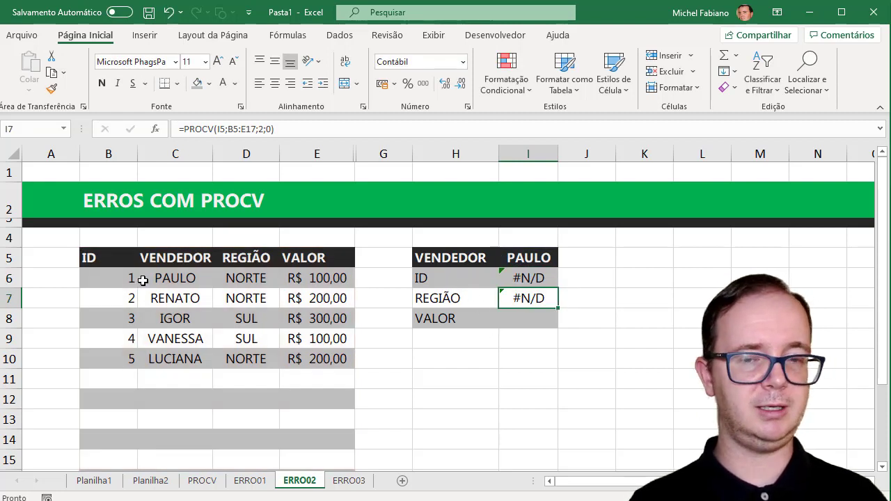
Draw a right-arrow shape about 9.79 cm wide and 1.34 cm high just below the data table, starting in column A.
left_click(147, 37)
left_click(170, 73)
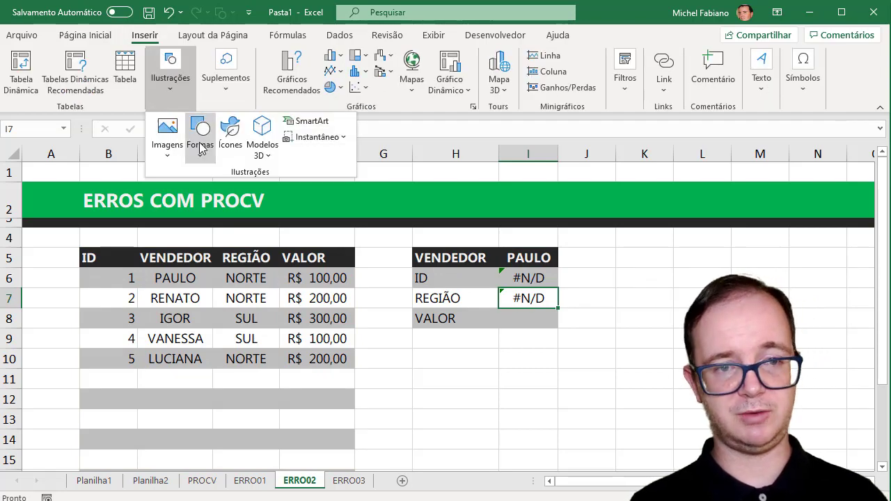
left_click(202, 159)
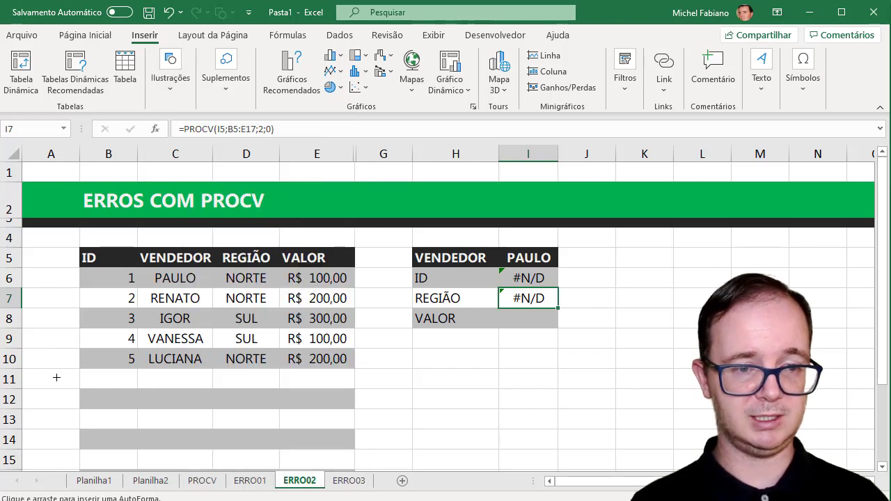
left_click_drag(56, 377, 392, 422)
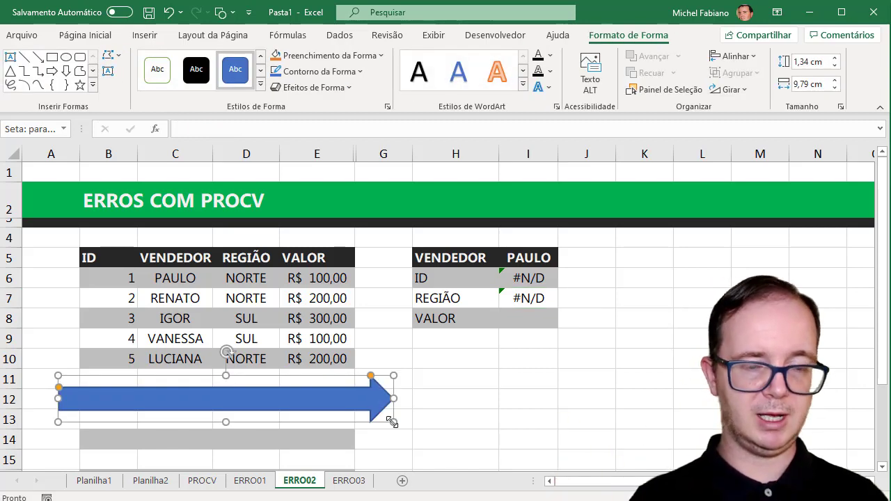
Shorten the arrow to about 7.21 cm wide so that it starts under the VENDEDOR column.
left_click(538, 258)
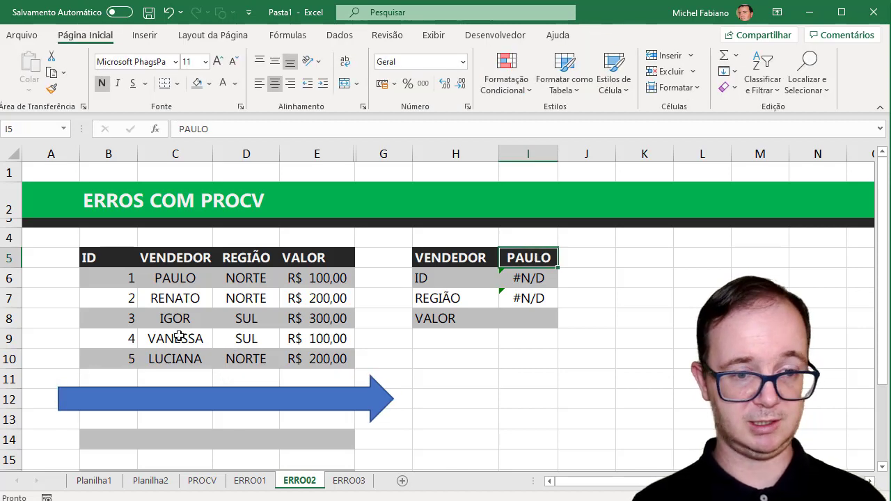
left_click(101, 399)
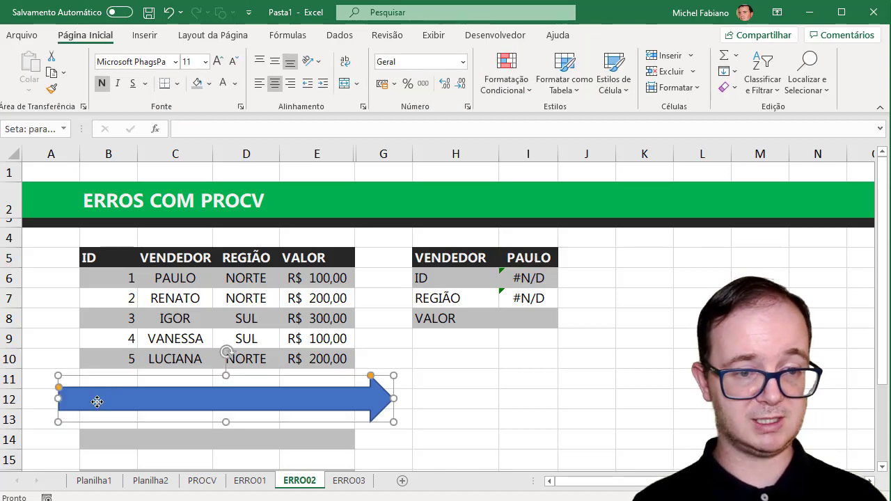
left_click_drag(57, 399, 147, 398)
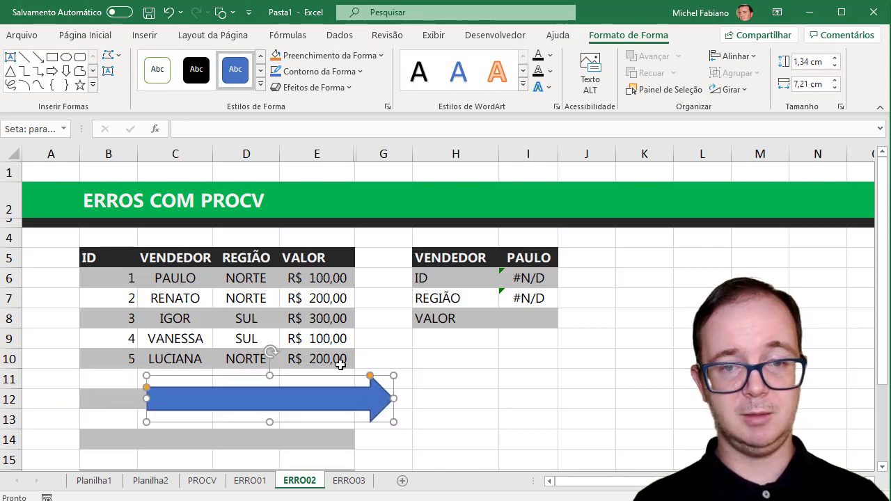
Clear the ID formula in I6 and replace the REGIÃO formula in I7 with =PROCV(I5;C5:E10;2;0).
left_click(528, 279)
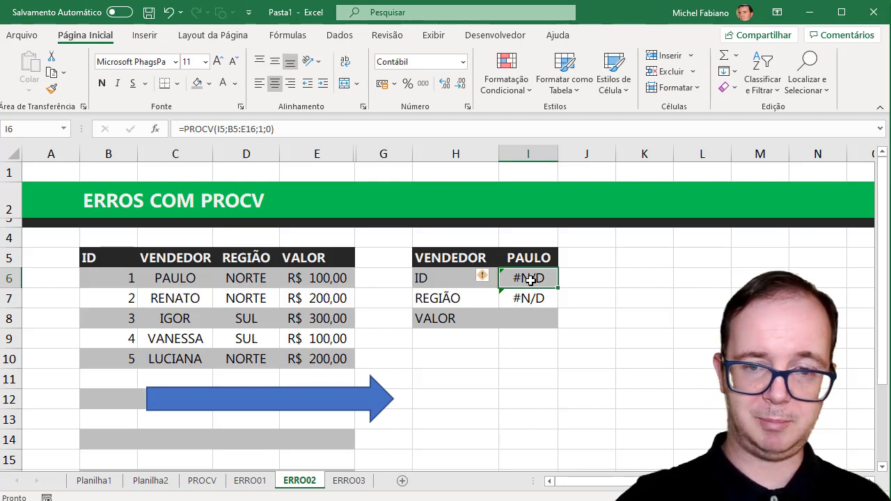
key("Delete")
left_click(531, 297)
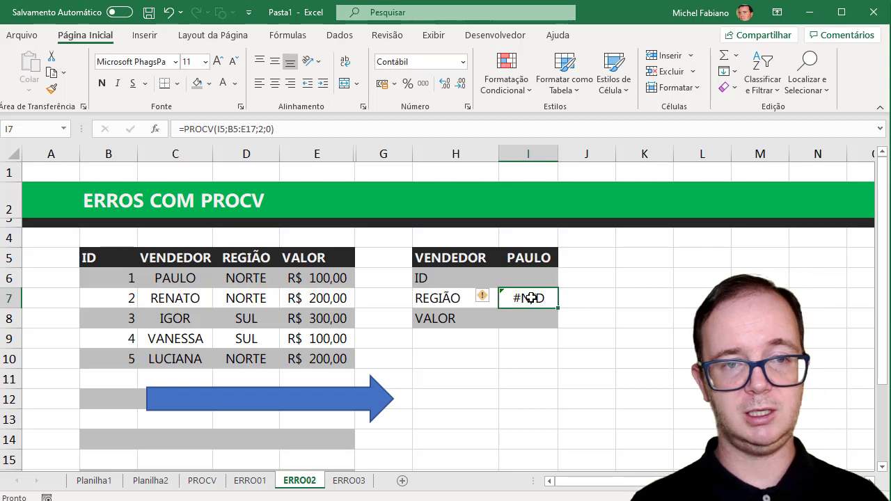
type("=PRO")
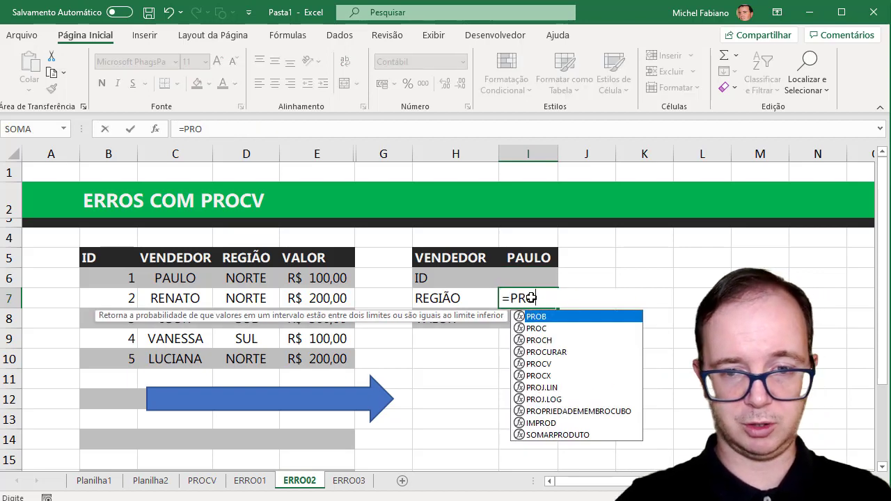
type("CV(")
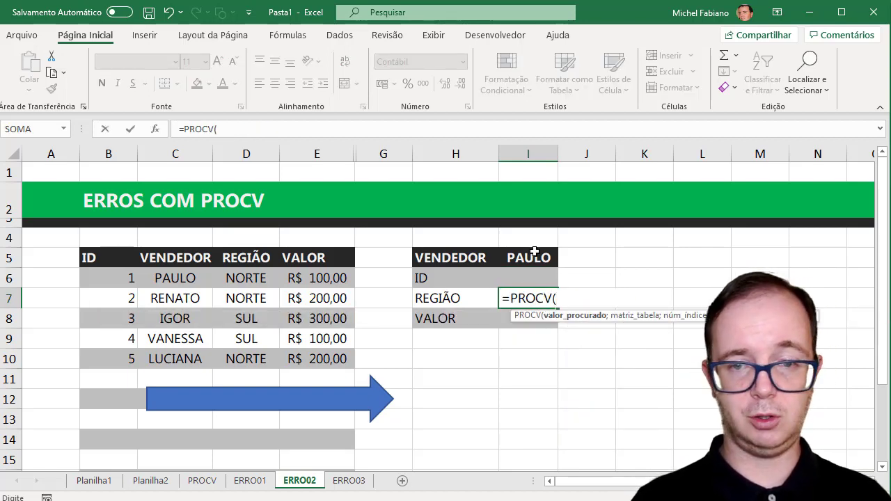
left_click(533, 257)
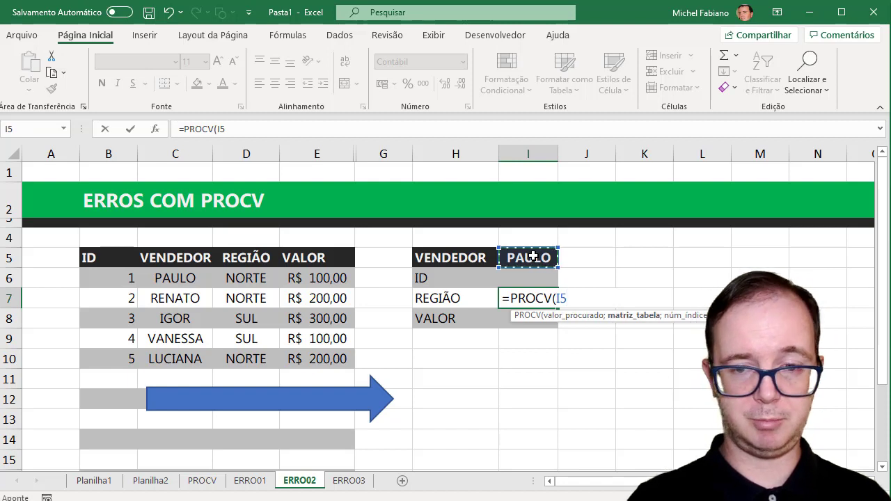
type(";")
left_click_drag(195, 257, 315, 355)
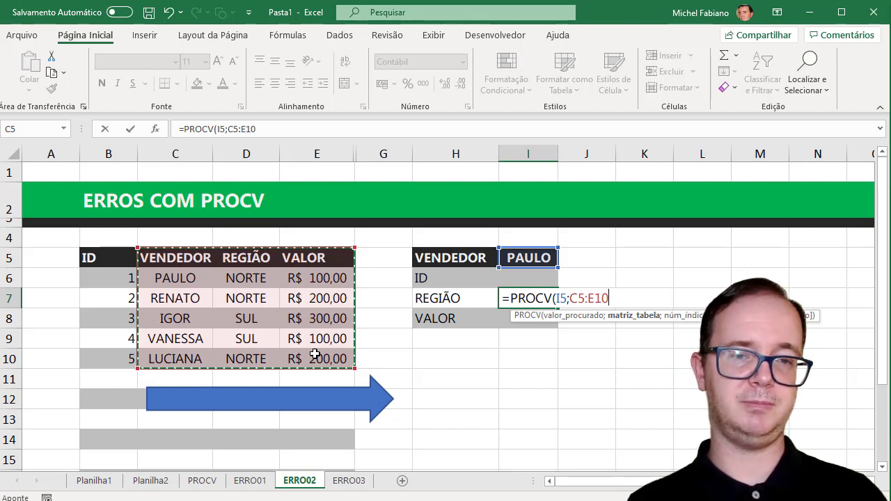
type(";")
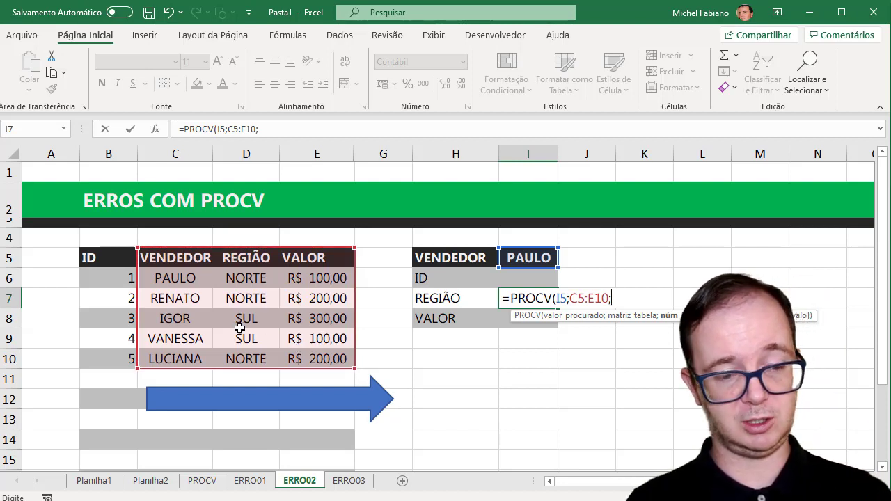
type("2;0")
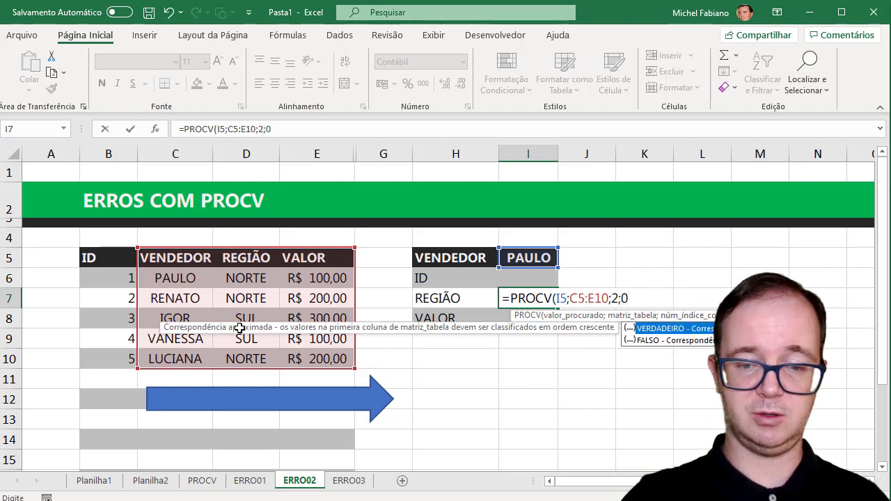
type(")")
key("Return")
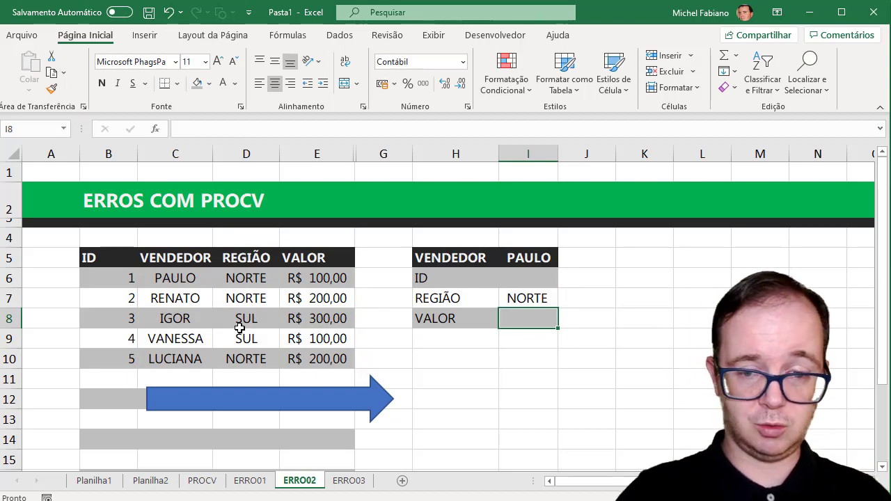
Enter the formula =PROCV(I5;C5:E10;3;0) in the VALOR result cell I8.
type("=PROCV")
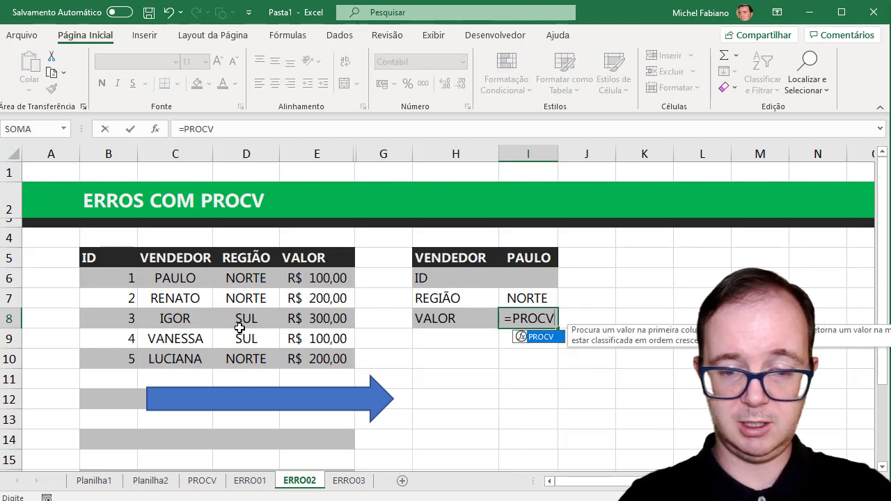
type("(")
left_click(515, 256)
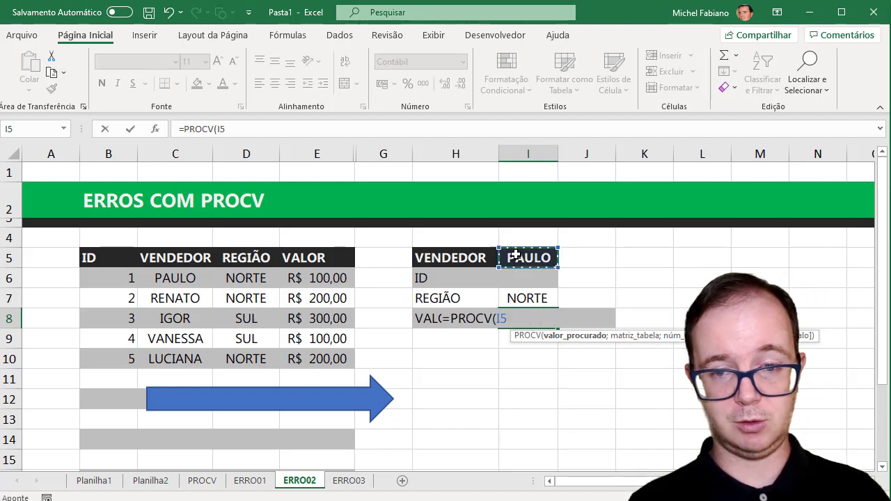
type(";")
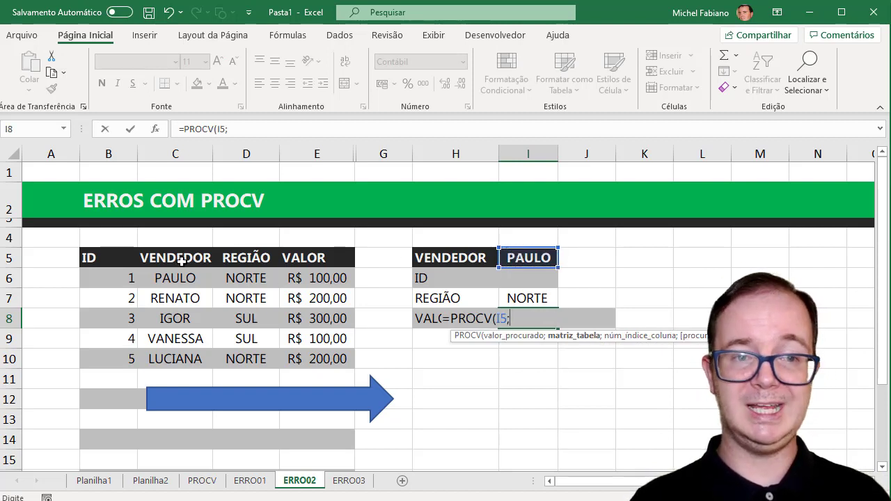
left_click_drag(181, 259, 334, 357)
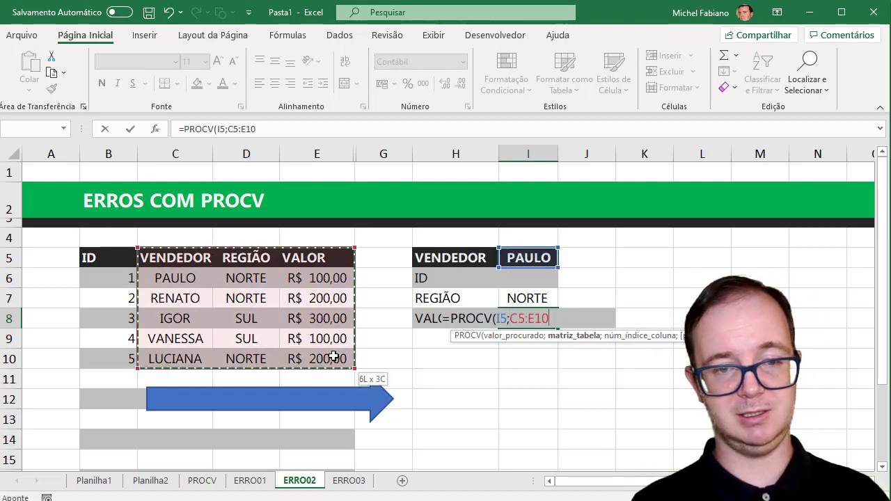
type(";3;")
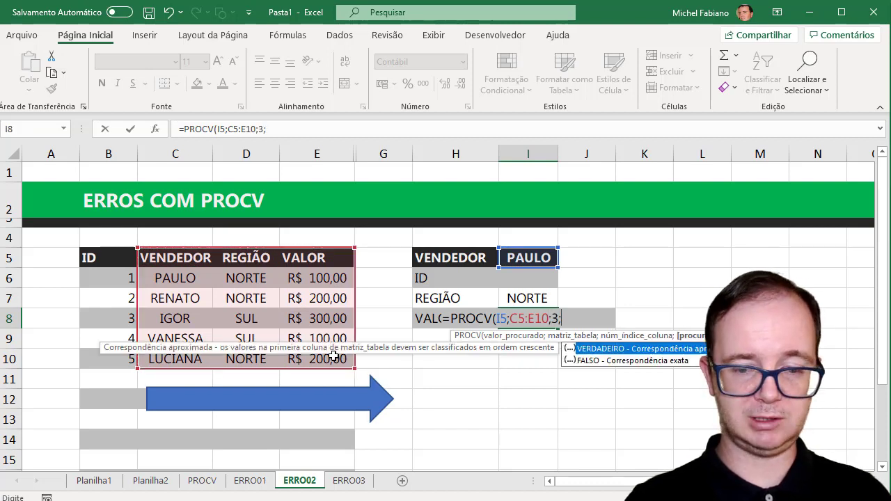
type("0)")
key("Return")
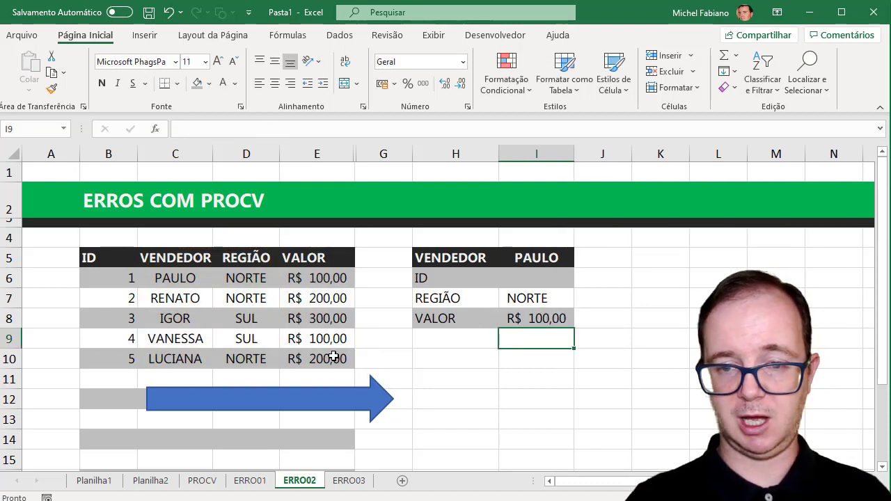
Enter =PROCV(I5;ESCOLHER({1\2};C6:C14;B6:B14);2;0) in I6 to look up the ID to the left of VENDEDOR.
left_click(522, 283)
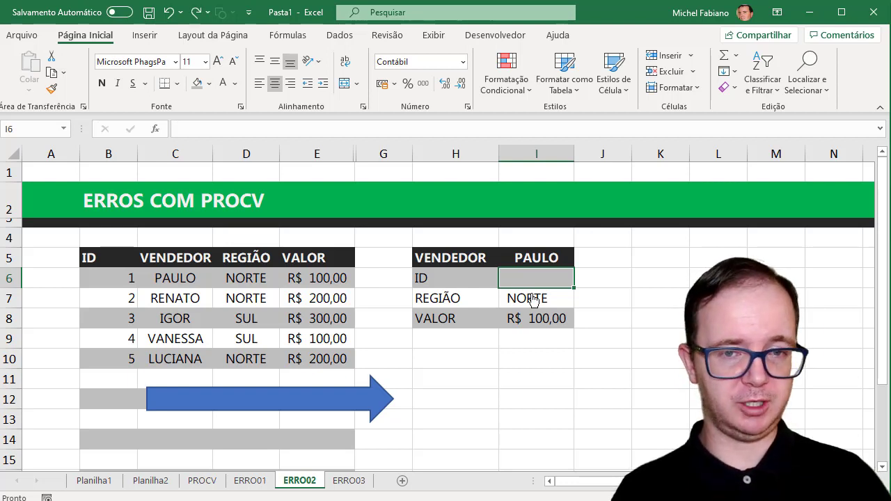
type("=")
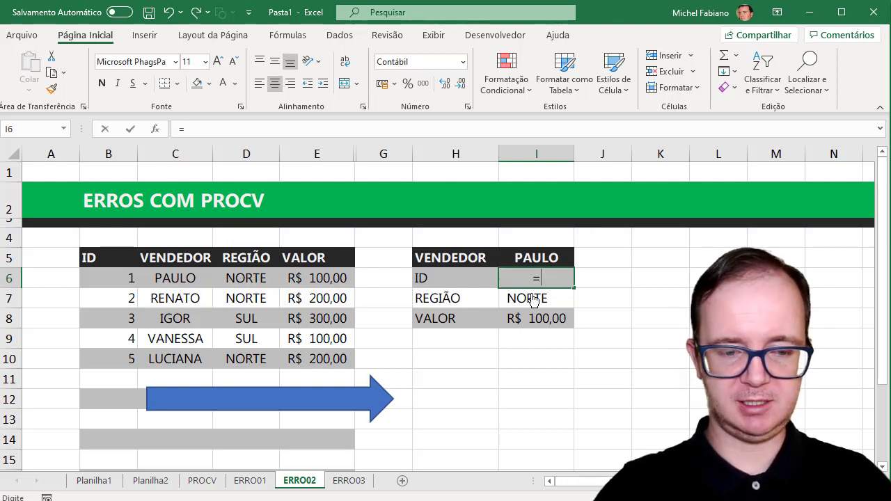
type("PROCV(")
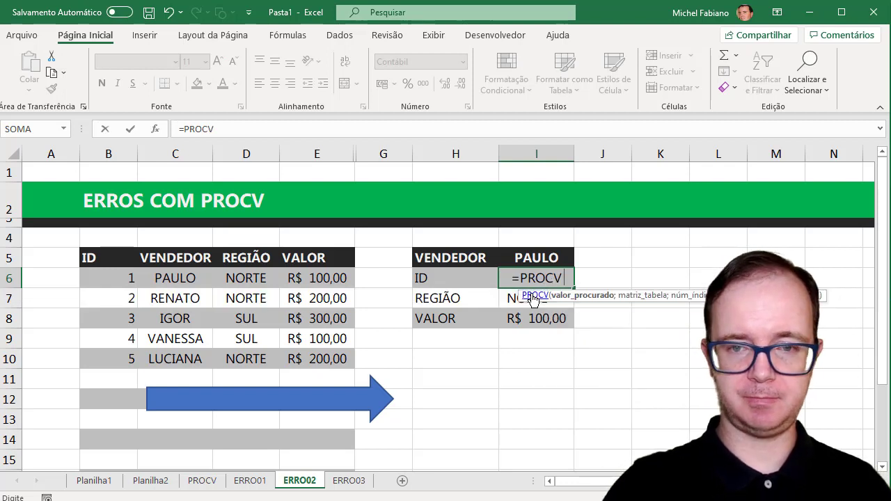
left_click(534, 256)
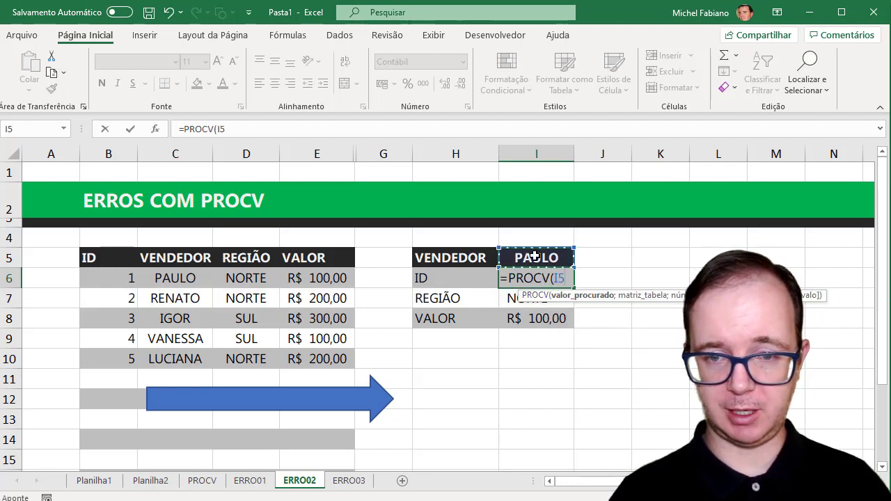
type(";ES")
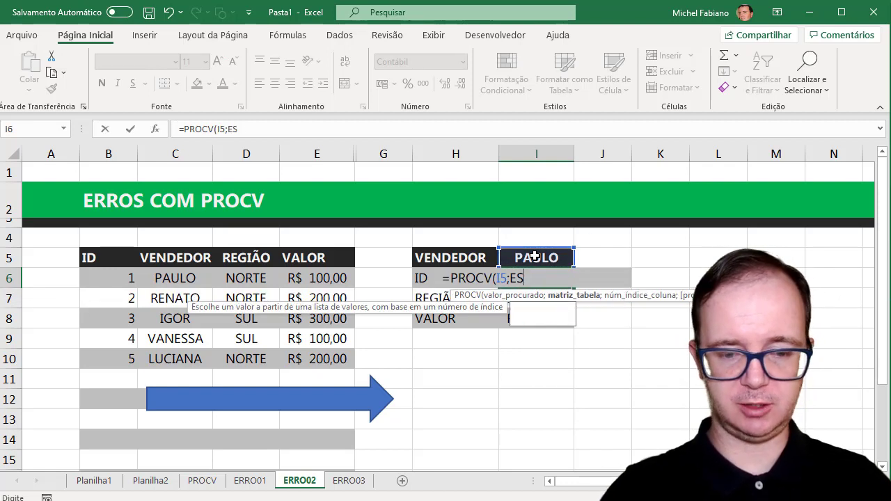
type("COLHER({1\\")
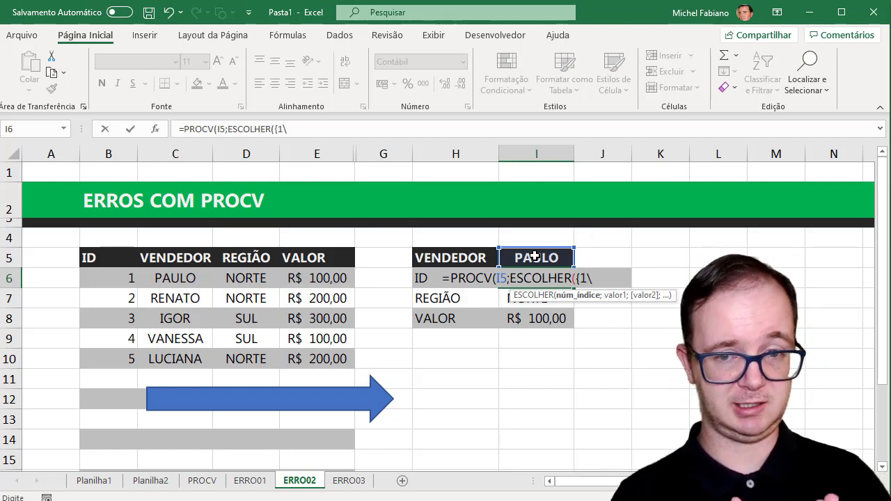
type("2")
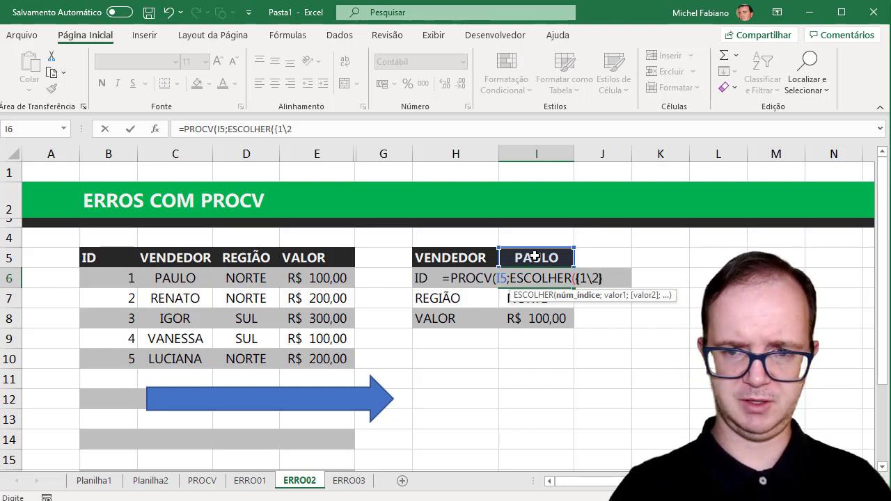
type("}")
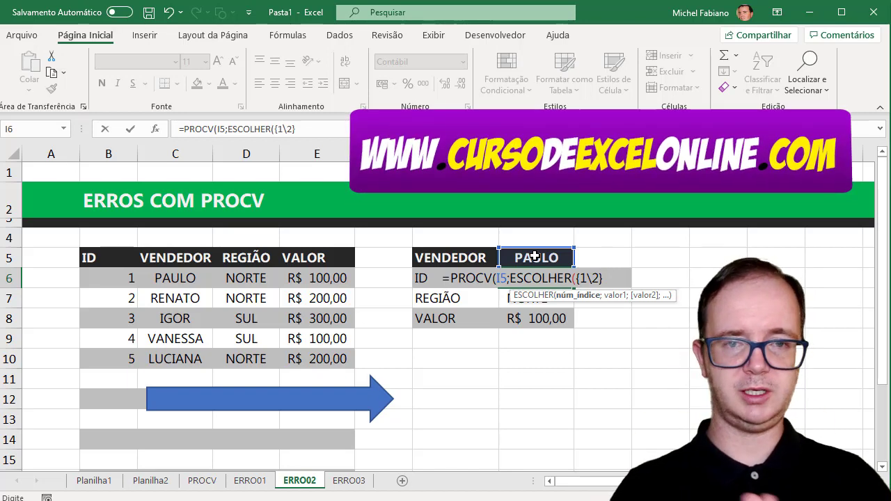
type(";")
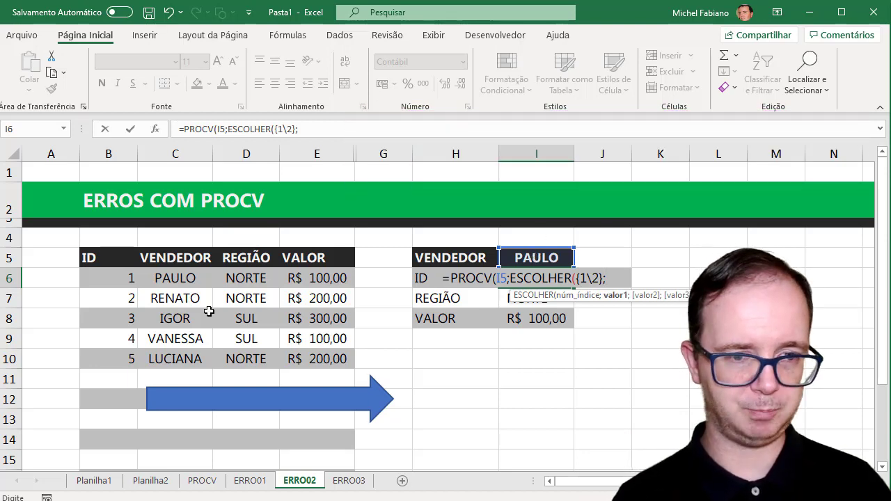
left_click_drag(181, 279, 177, 442)
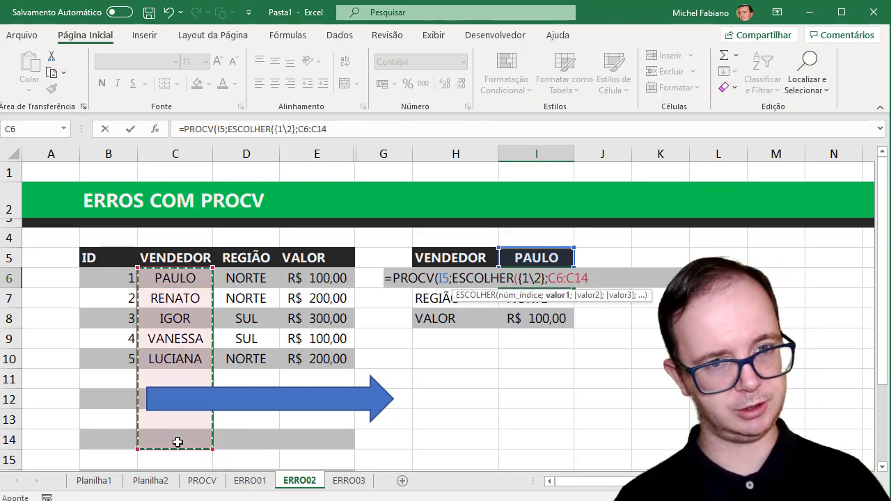
type(";")
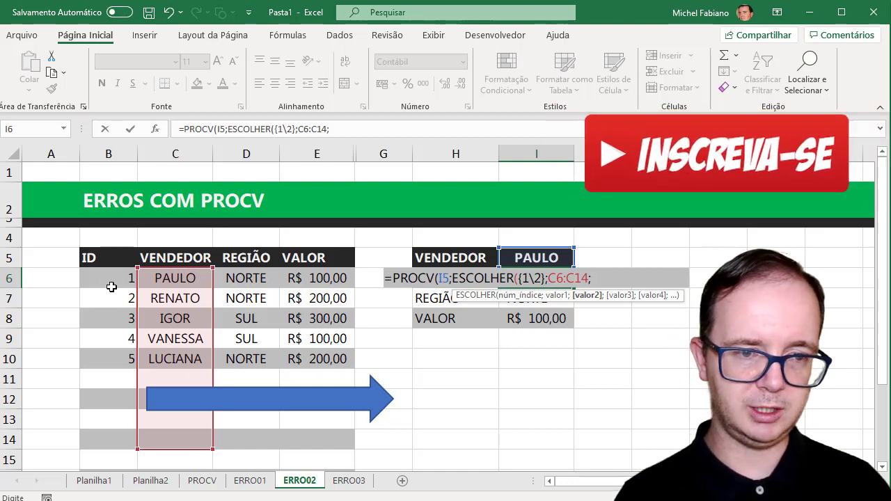
left_click(114, 274)
left_click_drag(114, 274, 114, 442)
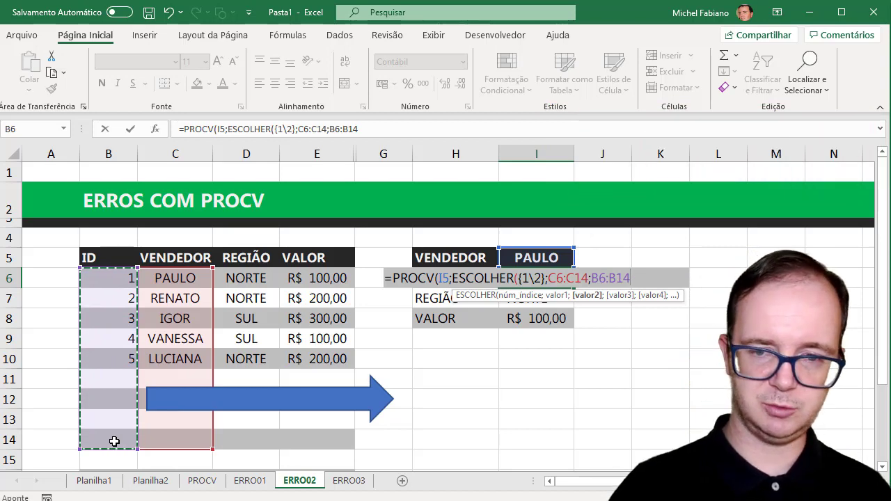
type(");2")
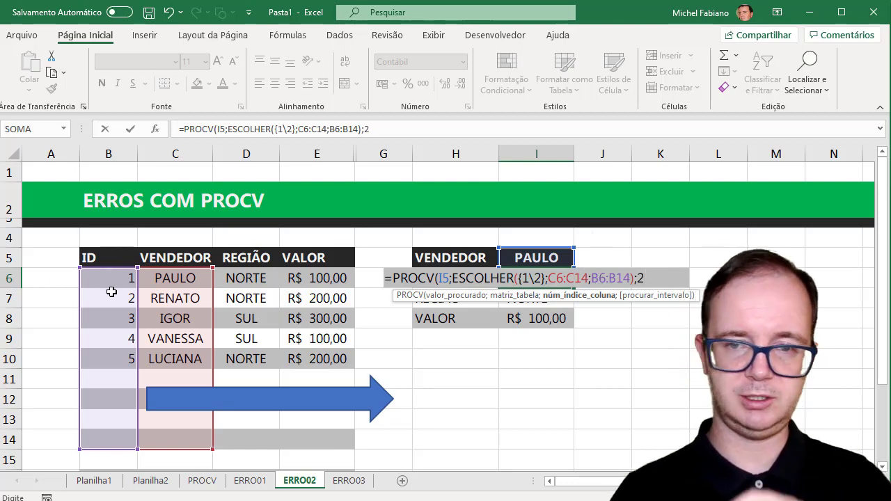
type(";0")
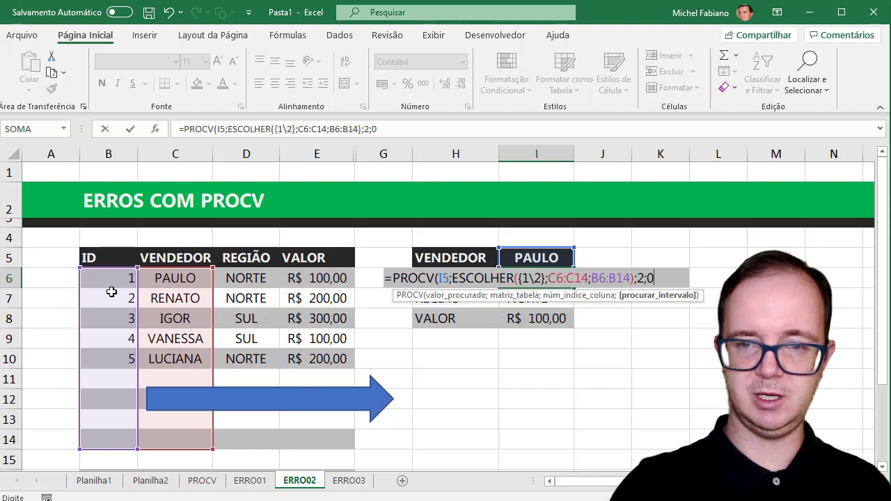
type(")")
key("Return")
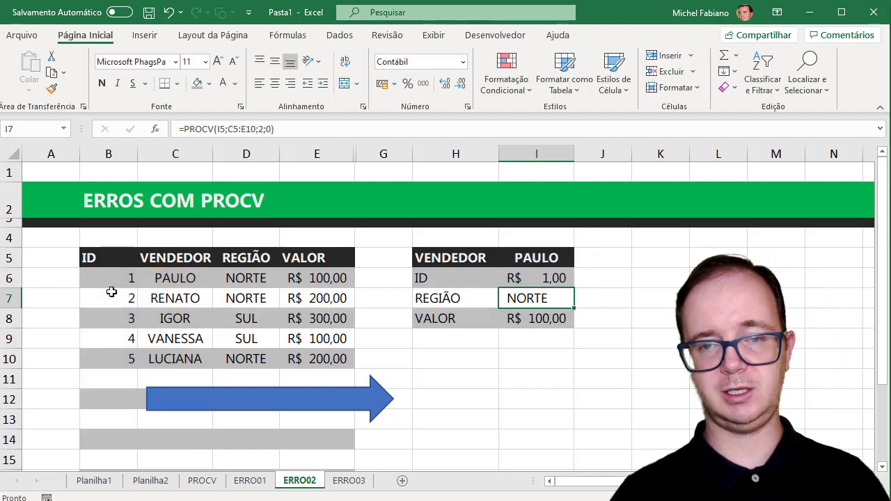
Format the ID result cell I6 as Número with no decimal places.
left_click(519, 274)
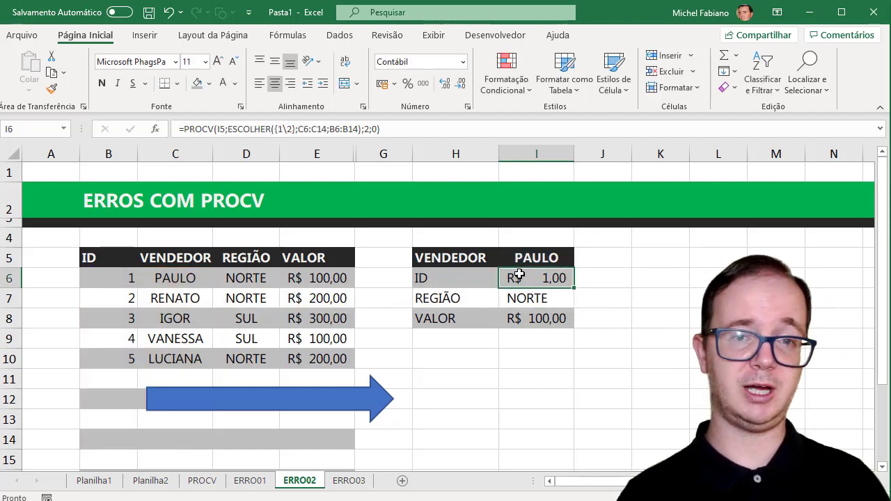
left_click(463, 62)
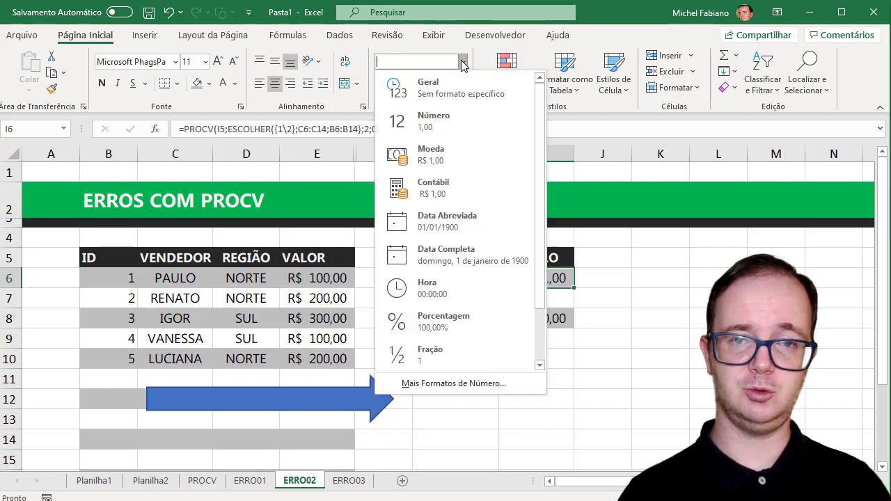
left_click(440, 119)
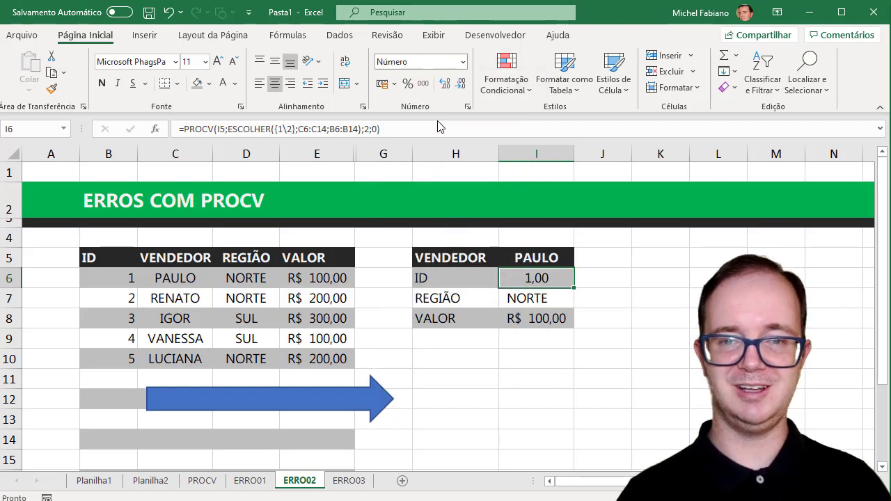
left_click(461, 84)
left_click(462, 84)
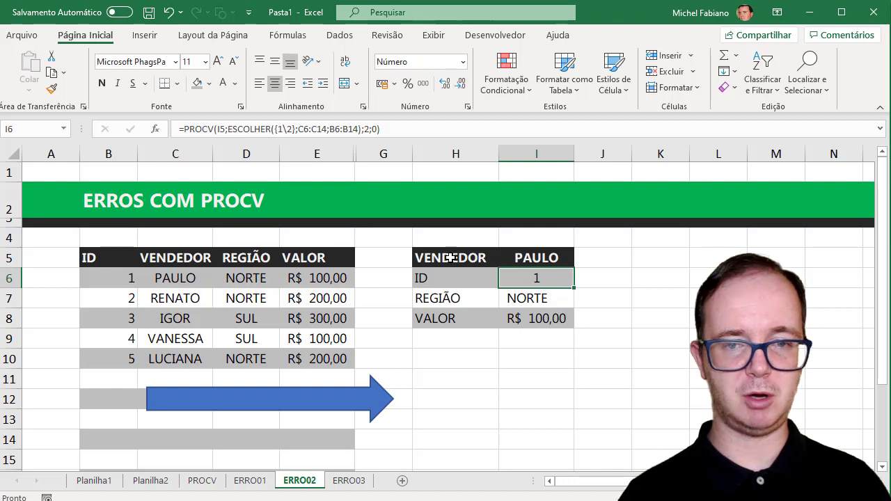
Test the lookups by entering the second and then the third vendor's name from the table in I5.
left_click(557, 258)
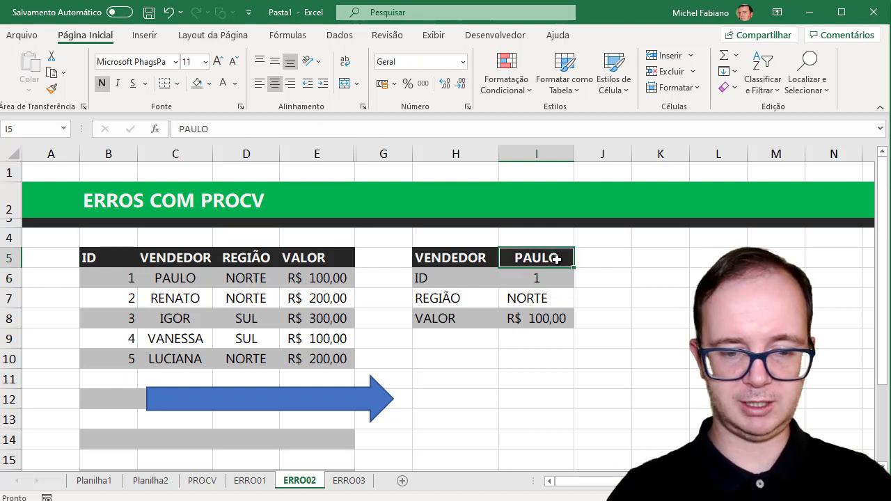
type("RENATO")
key("Return")
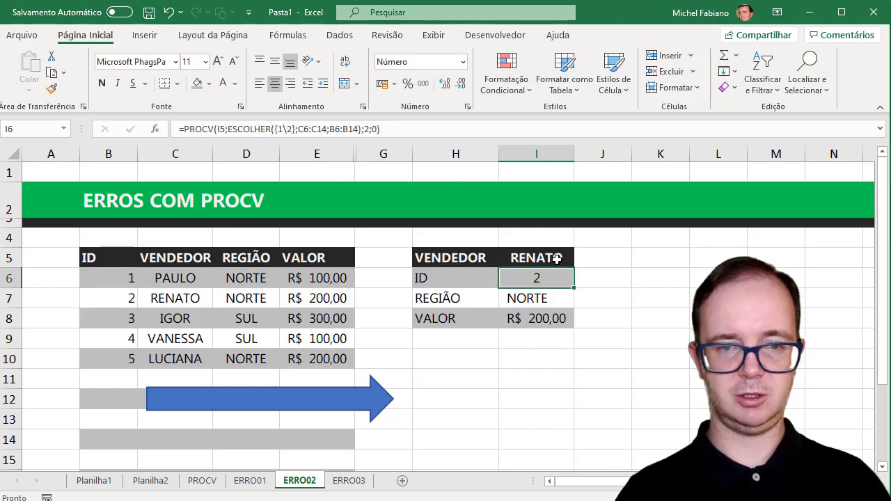
left_click(557, 259)
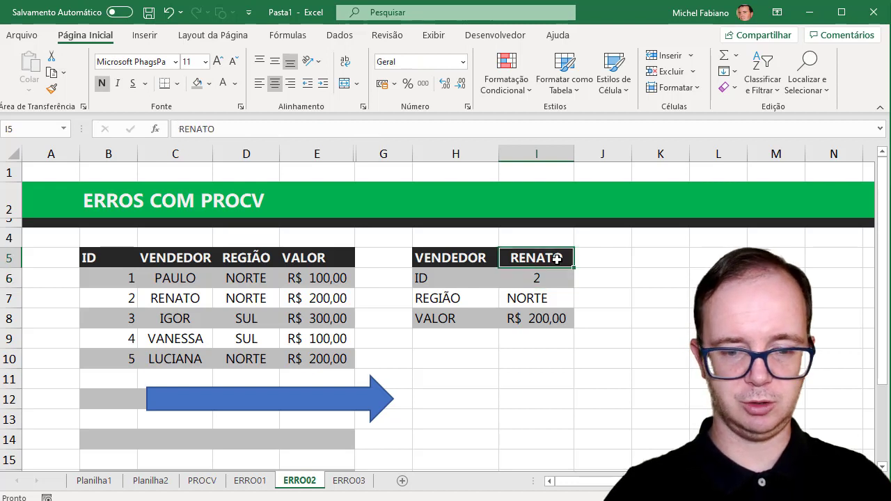
type("IGOR")
key("Return")
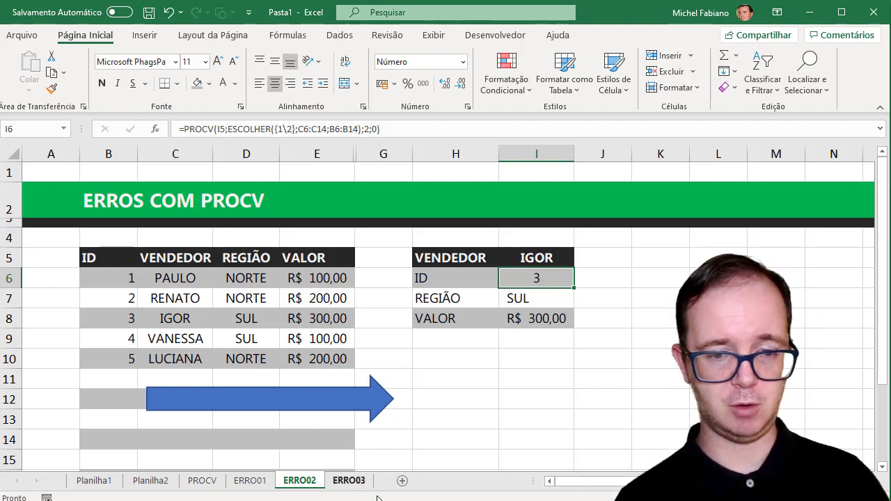
On the ERRO03 sheet, remove the trailing space after the vendor name in the lookup cell I5.
left_click(349, 483)
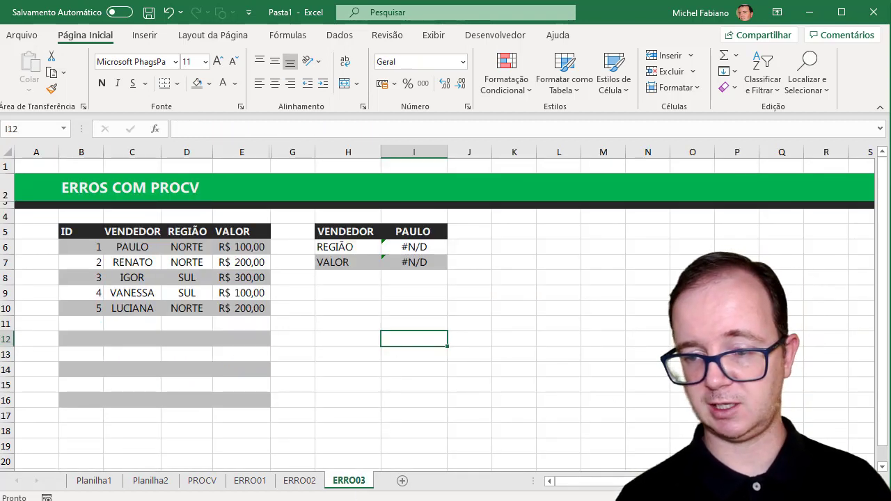
scroll(437, 308, "up", 2)
left_click(847, 498)
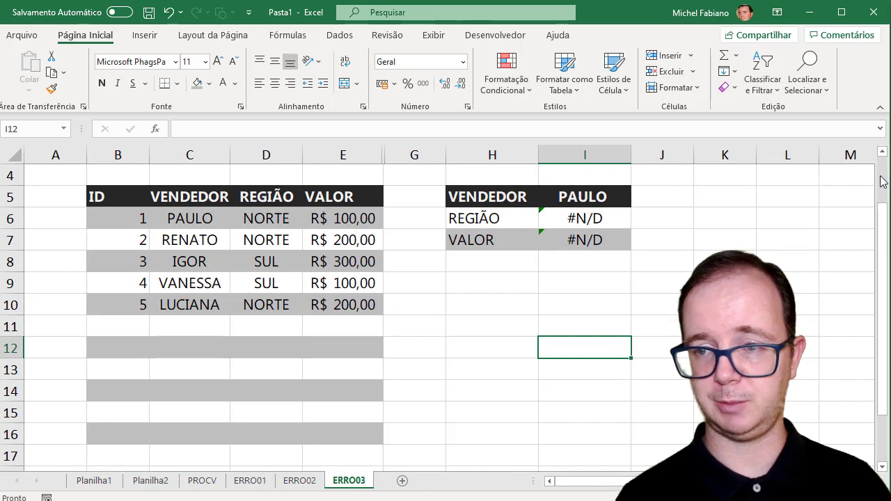
left_click(880, 170)
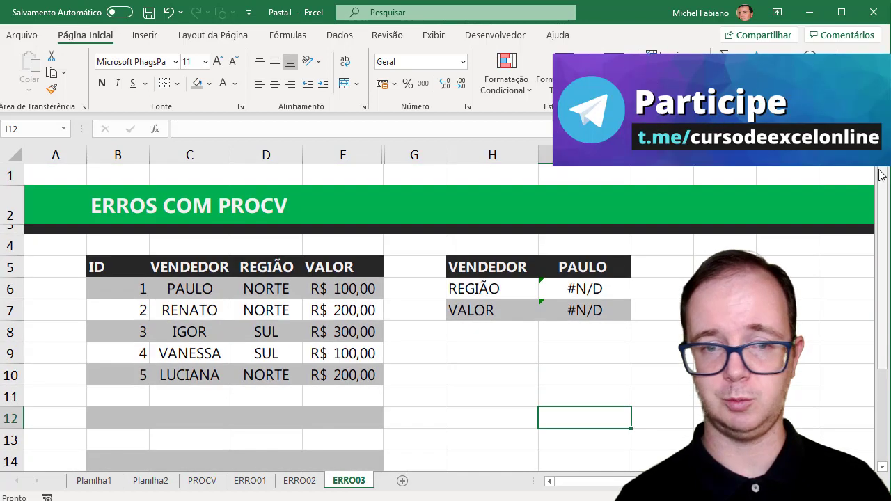
double_click(605, 266)
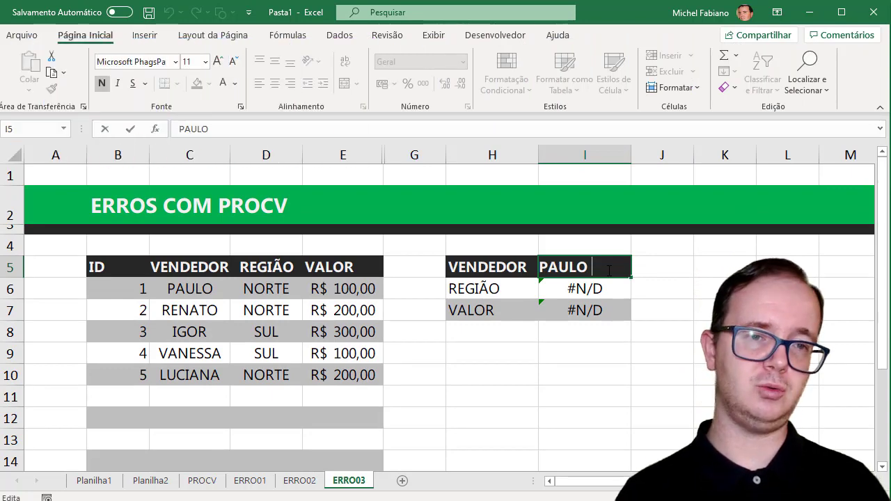
key("BackSpace")
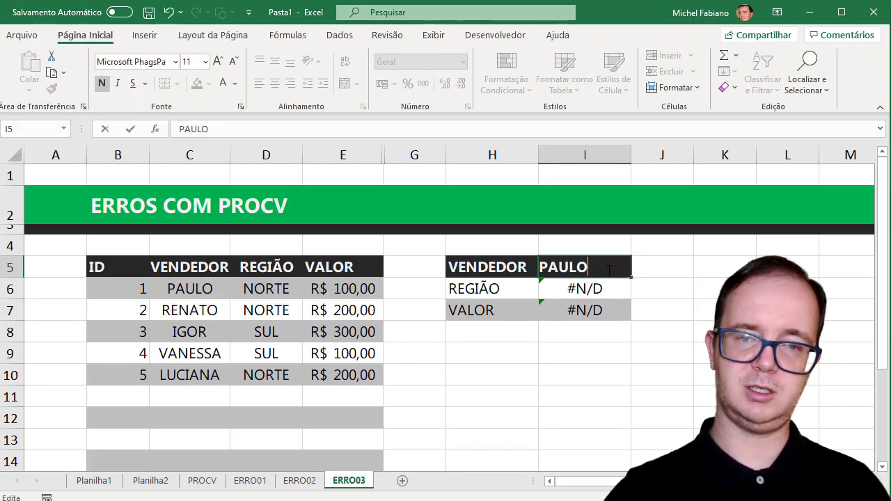
key("Return")
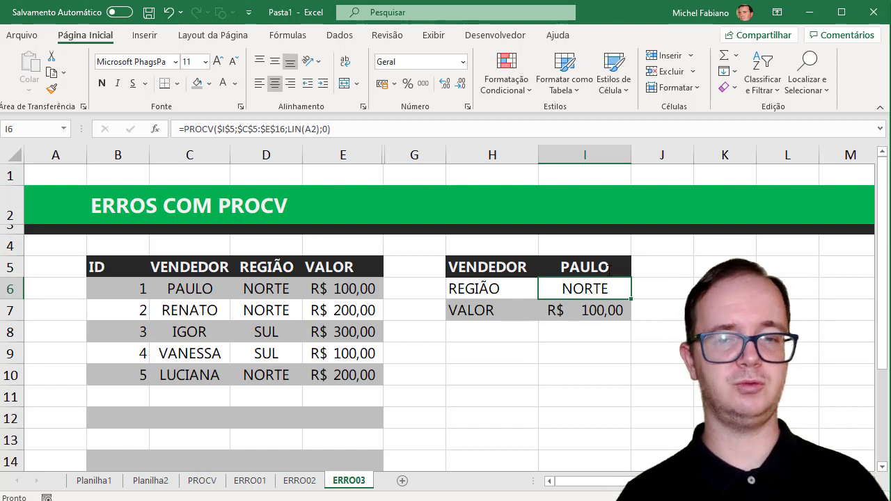
Add a trailing space after the first vendor's name in table cell C6.
left_click(608, 270)
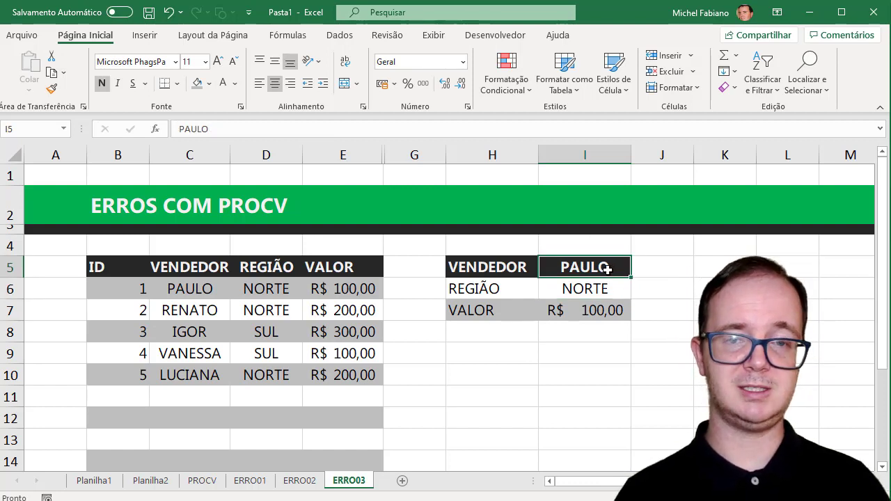
key("Return")
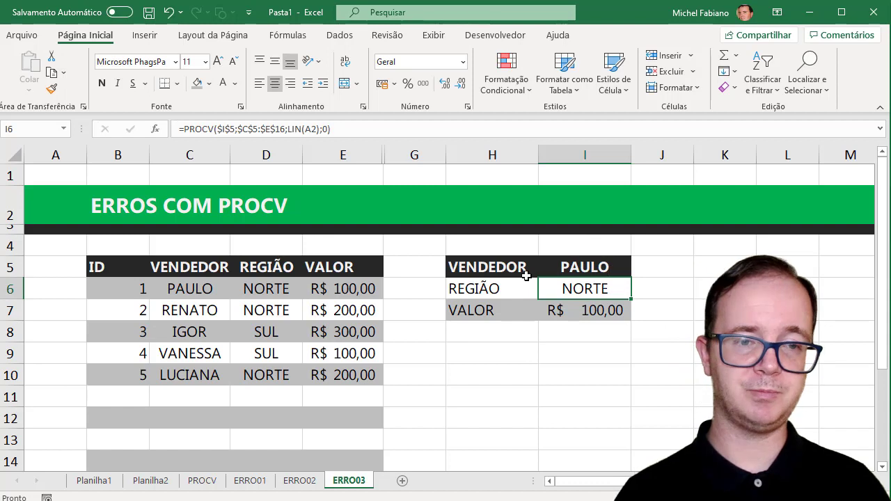
double_click(221, 291)
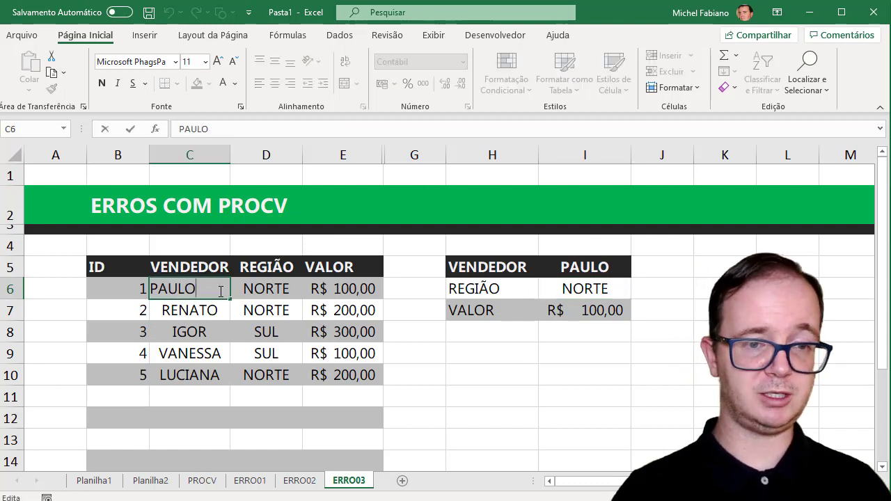
key("Return")
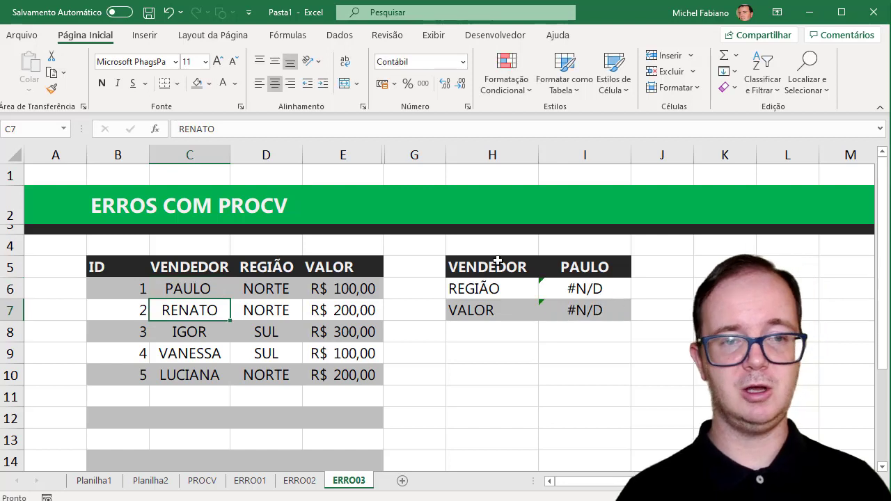
Add two trailing spaces, one at a time, after the vendor name in lookup cell I5.
double_click(600, 266)
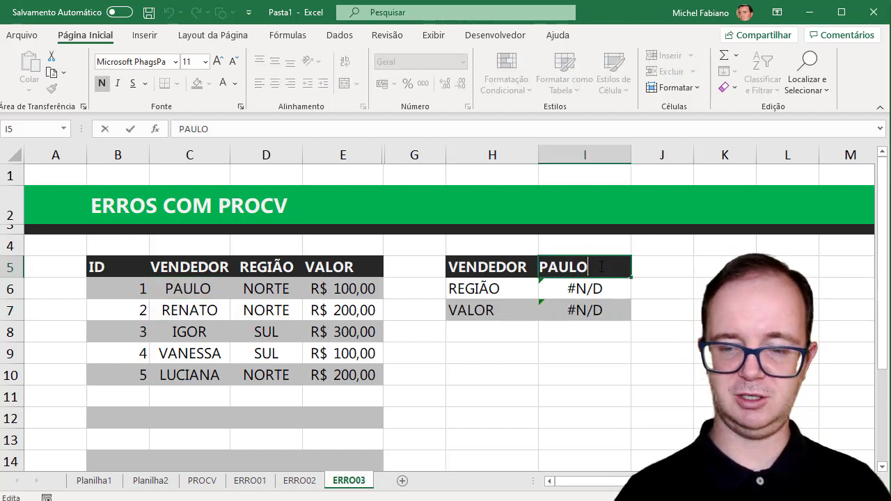
key("Return")
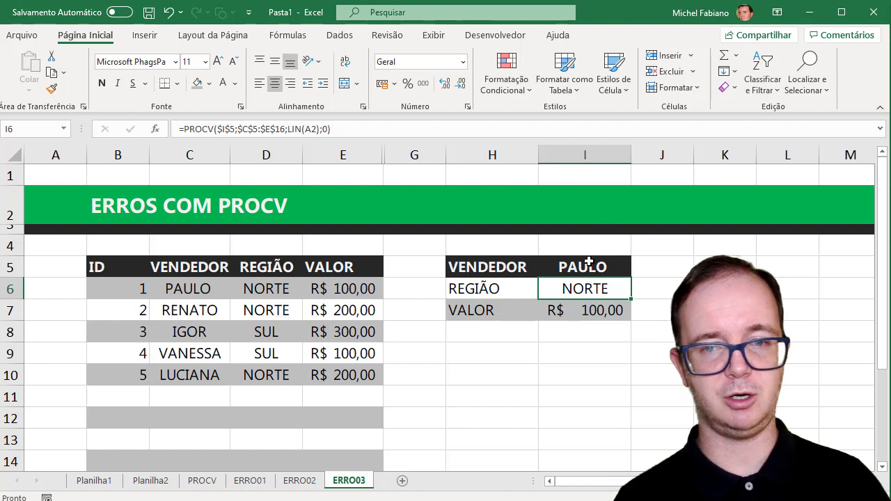
double_click(591, 266)
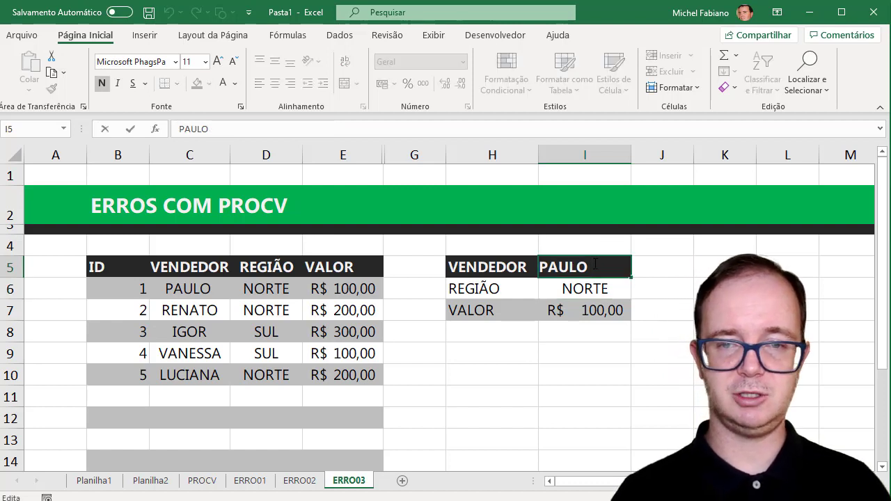
key("Return")
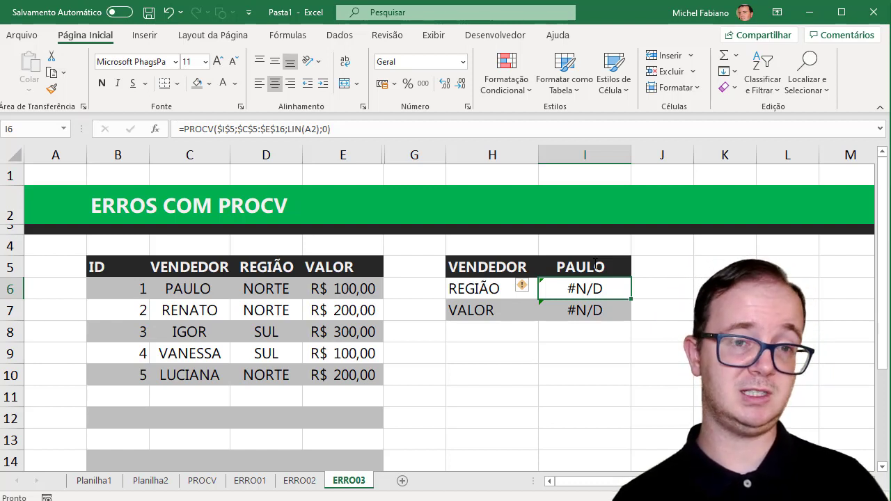
Remove the trailing space from the first vendor's name in C6 and recheck the lookup name in I5.
double_click(209, 292)
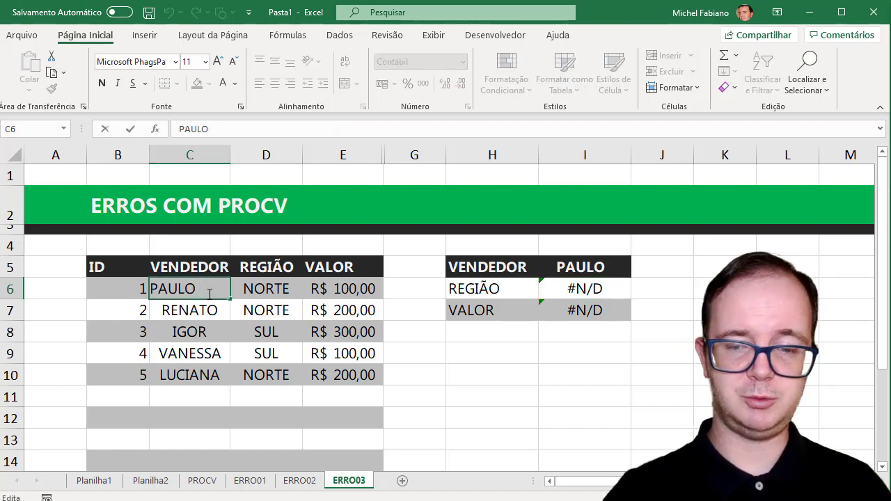
key("BackSpace")
key("Return")
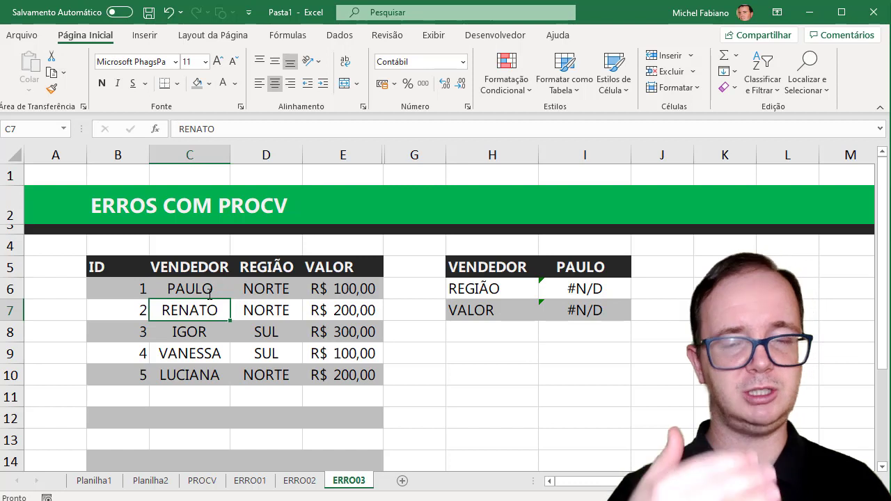
double_click(593, 266)
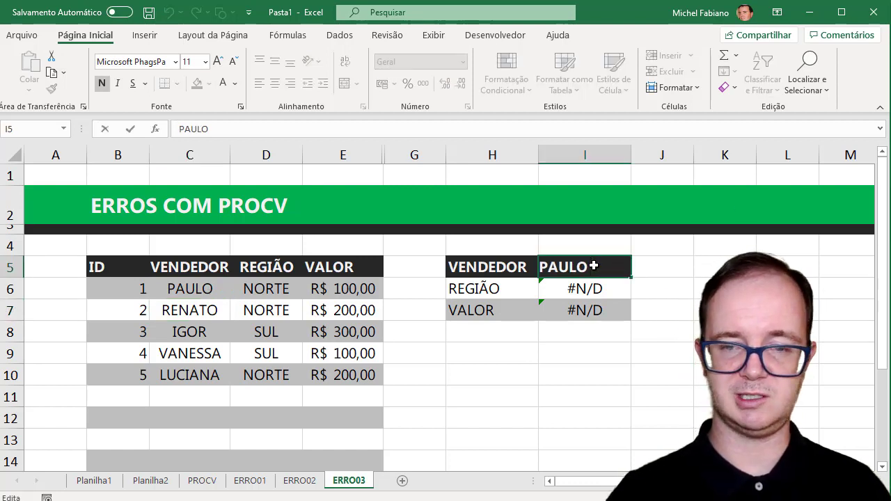
key("Return")
Wrap the lookup value in I6 with ARRUMAR, making the formula =PROCV(ARRUMAR($I$5);$C$5:$E$16;LIN(A2);0).
double_click(590, 286)
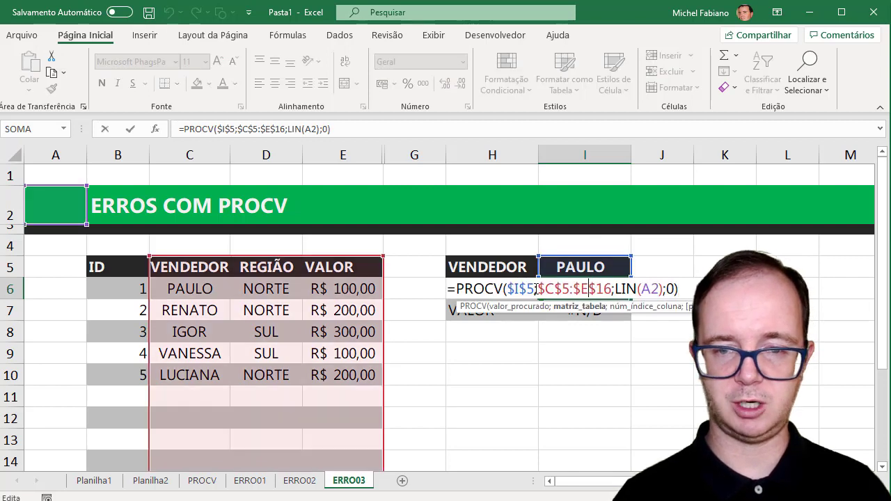
left_click(507, 289)
type("A")
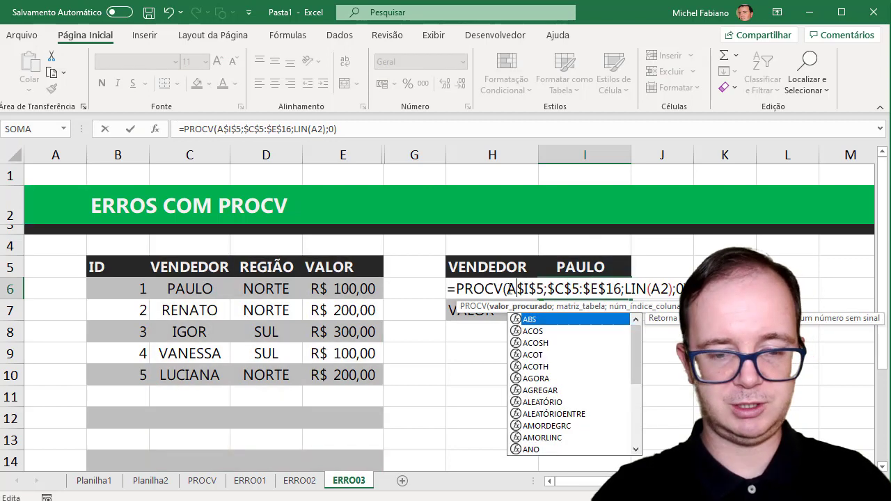
type("RRUMAR")
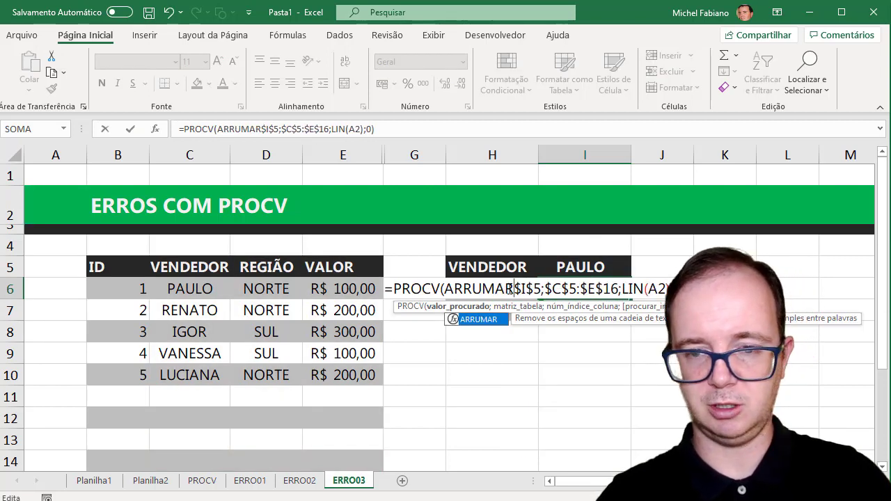
type("(")
key("Right")
key("Right")
key("Right")
key("Right")
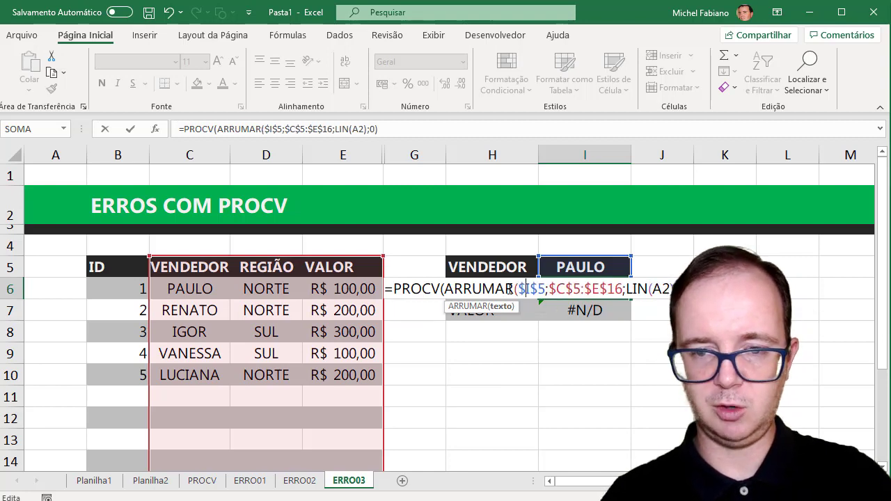
type(")")
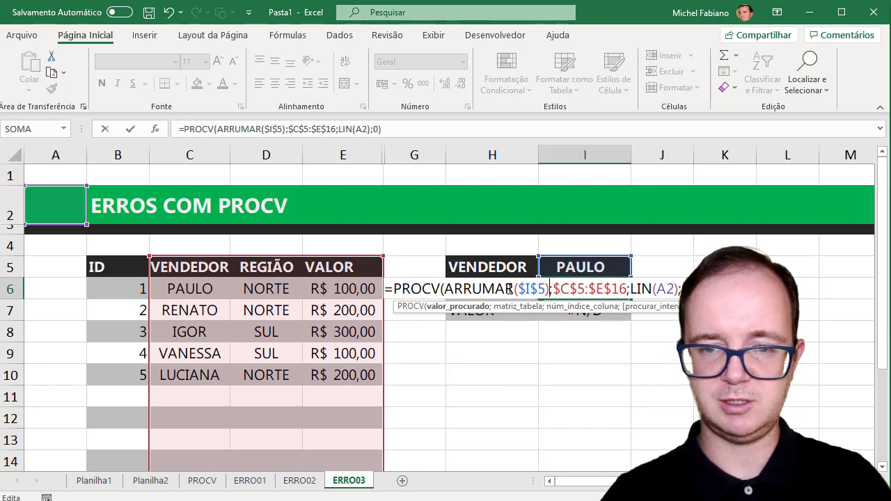
key("Return")
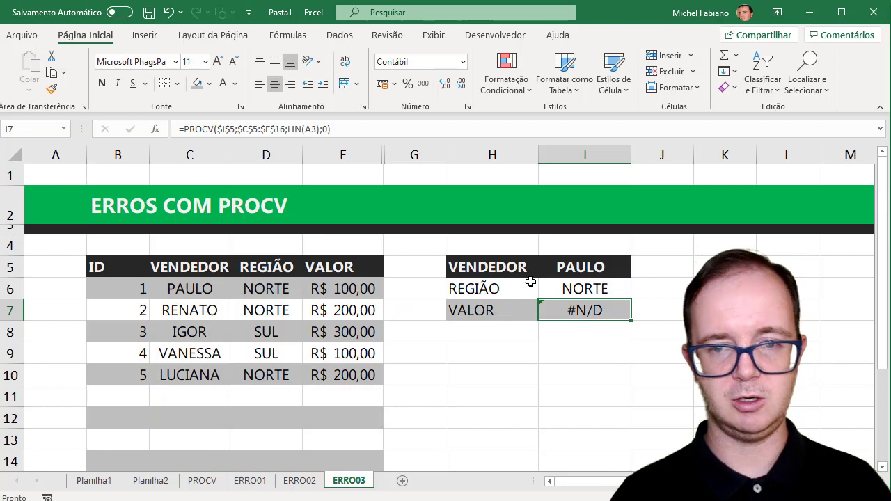
Test the REGIÃO lookup by adding more trailing space to the name in I5, and compare it with the vendor names in C6:C10.
left_click(616, 267)
double_click(616, 268)
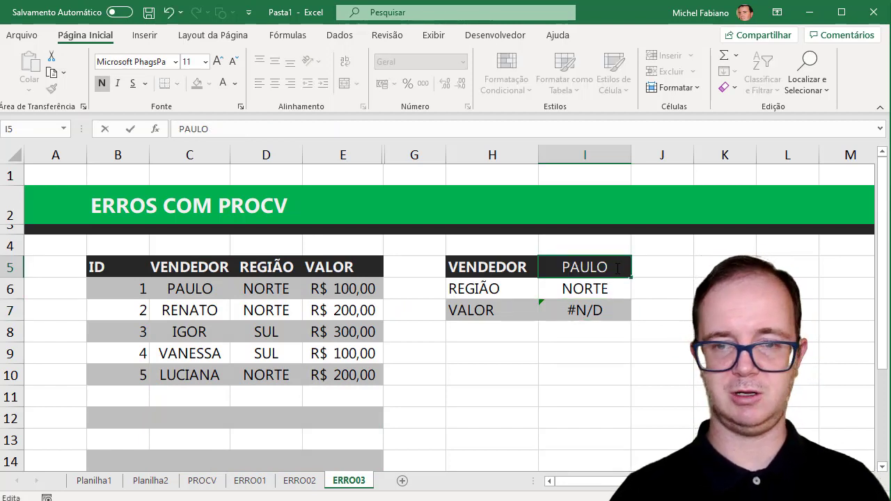
key("Return")
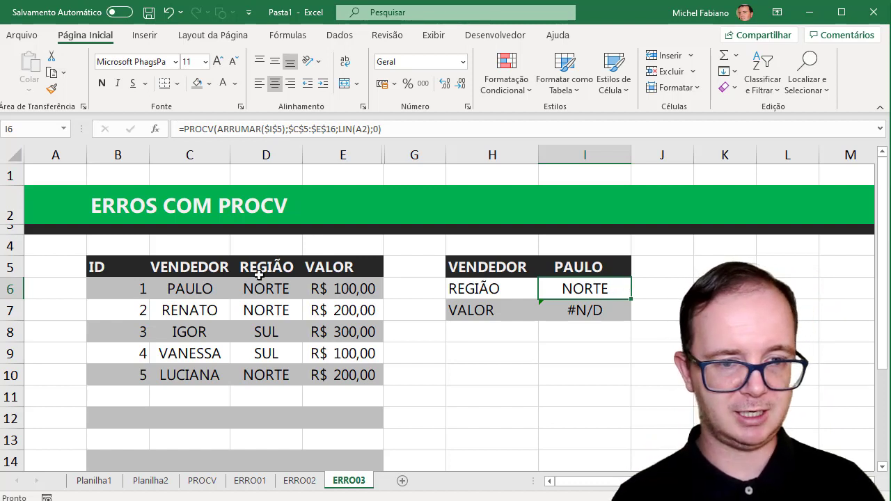
left_click(194, 287)
left_click_drag(194, 287, 187, 375)
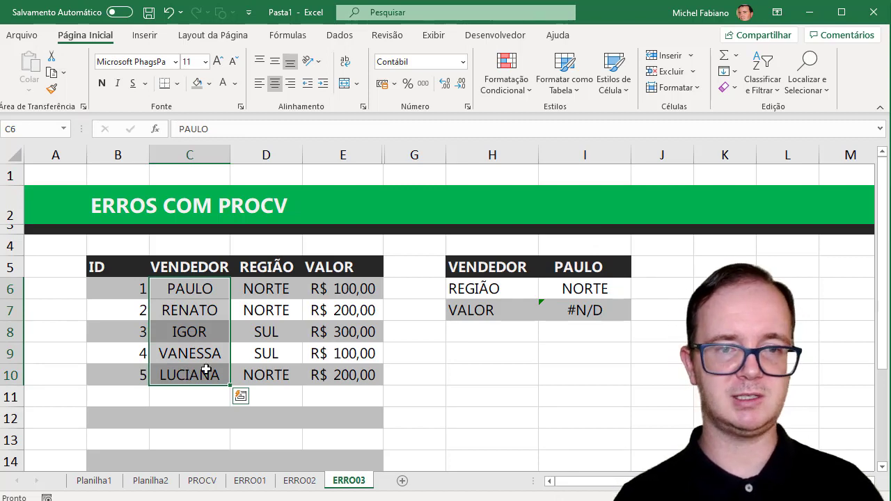
left_click(565, 283)
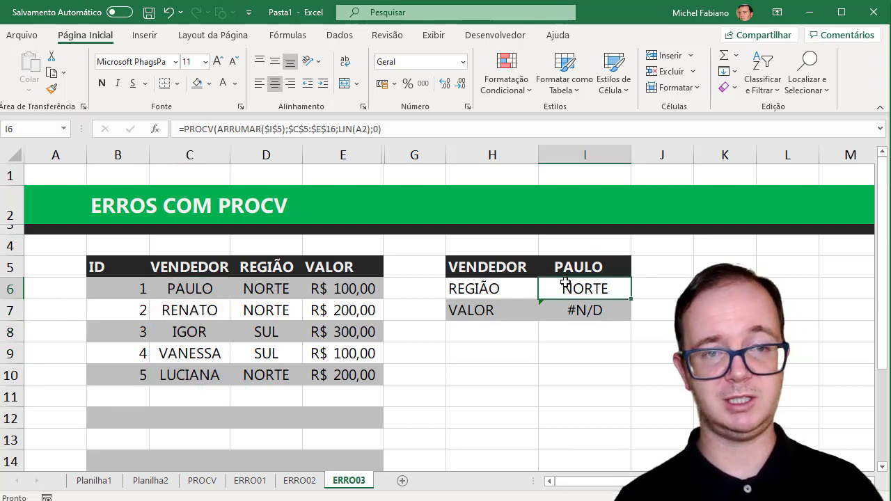
Wrap the lookup value in I7 with ARRUMAR, making the formula =PROCV(ARRUMAR($I$5);$C$5:$E$16;LIN(A3);0).
left_click(586, 310)
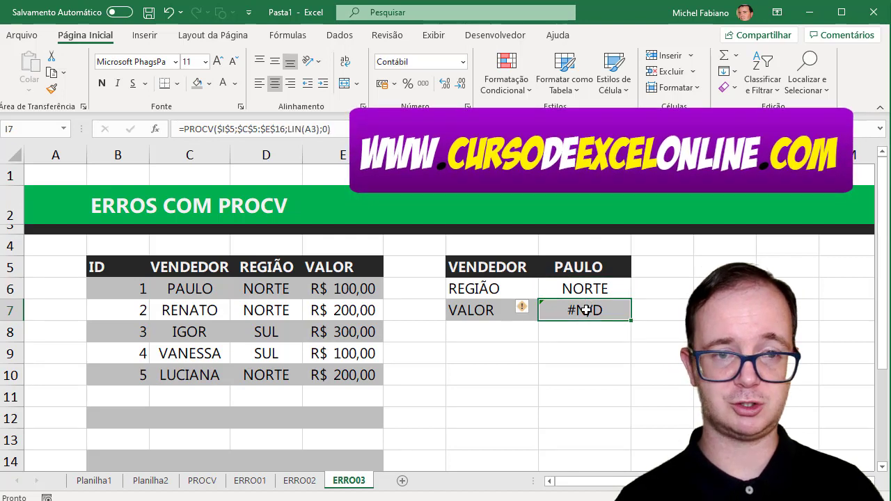
double_click(586, 311)
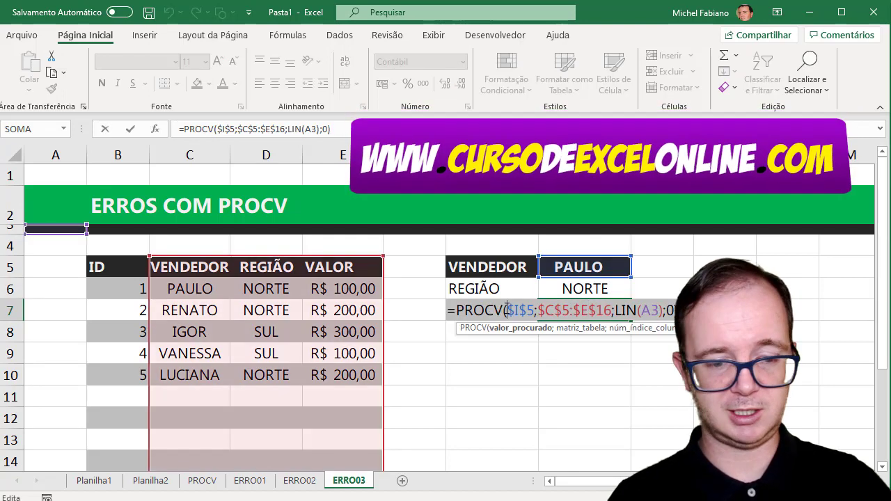
left_click(506, 311)
type("ARRUMAR")
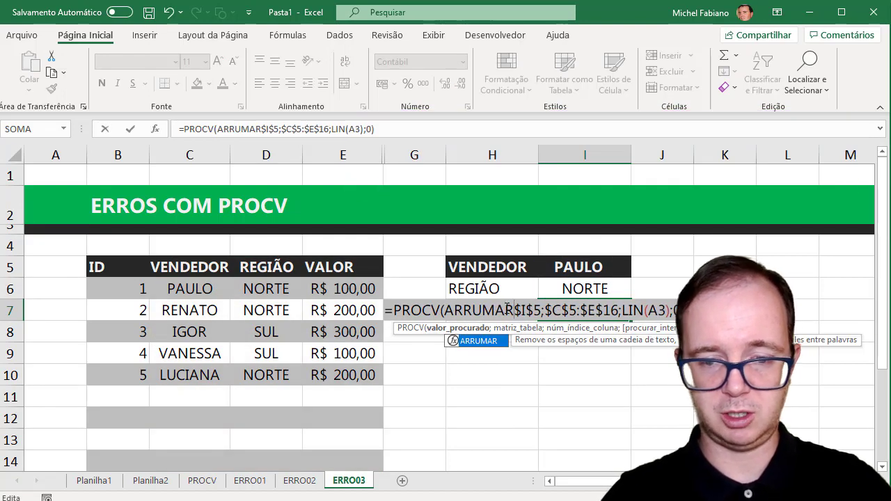
type("(")
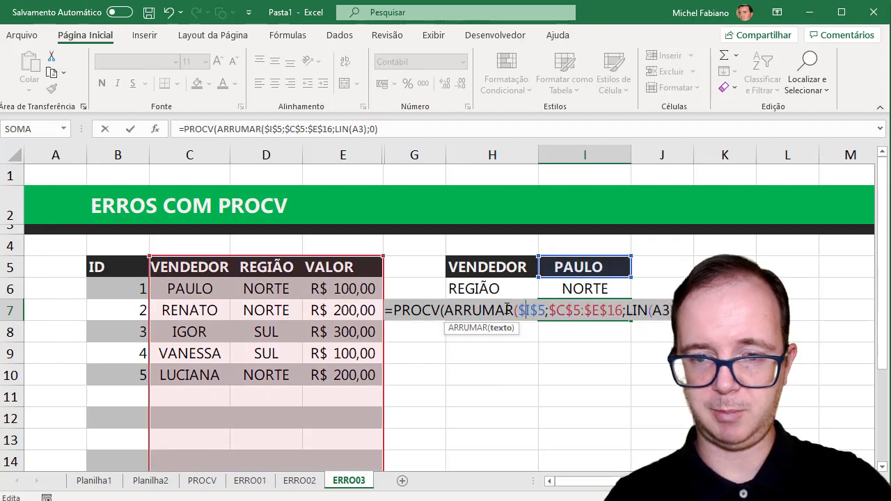
key("Right")
key("Right")
key("Right")
key("Right")
type(")")
key("Return")
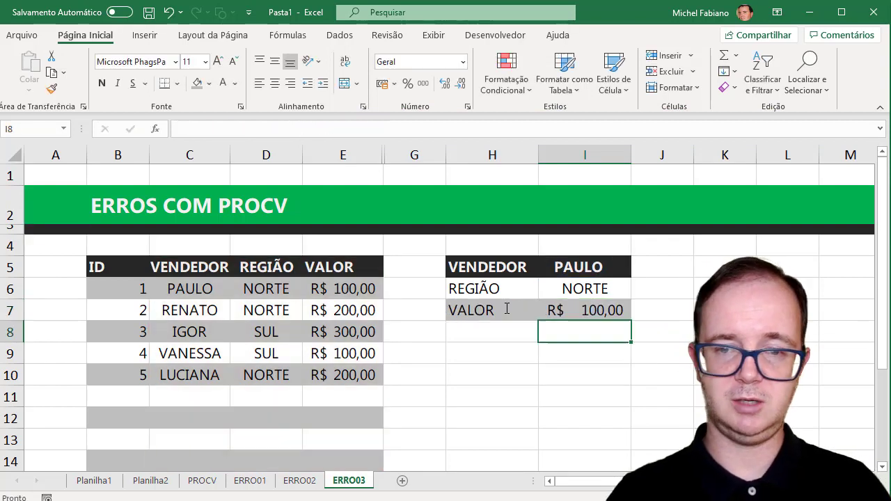
Test both lookups by changing the stray spaces around the name in I5, and select the vendor names in C6:C10.
double_click(570, 267)
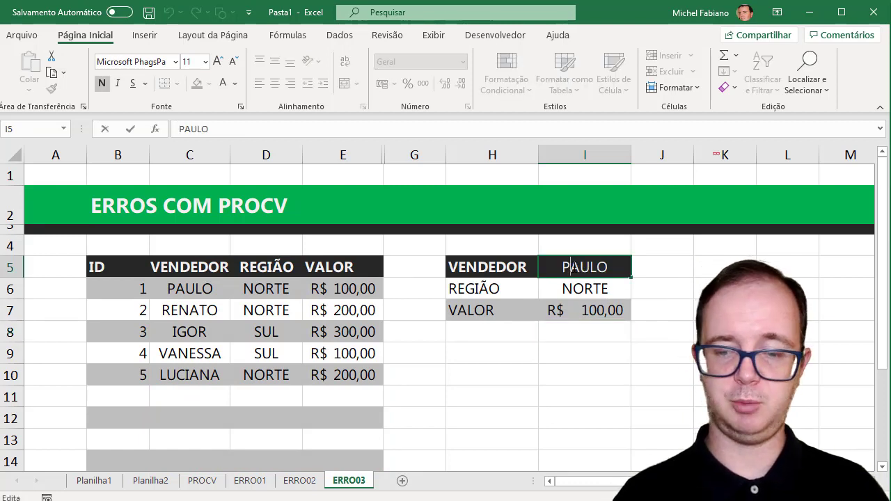
key("Return")
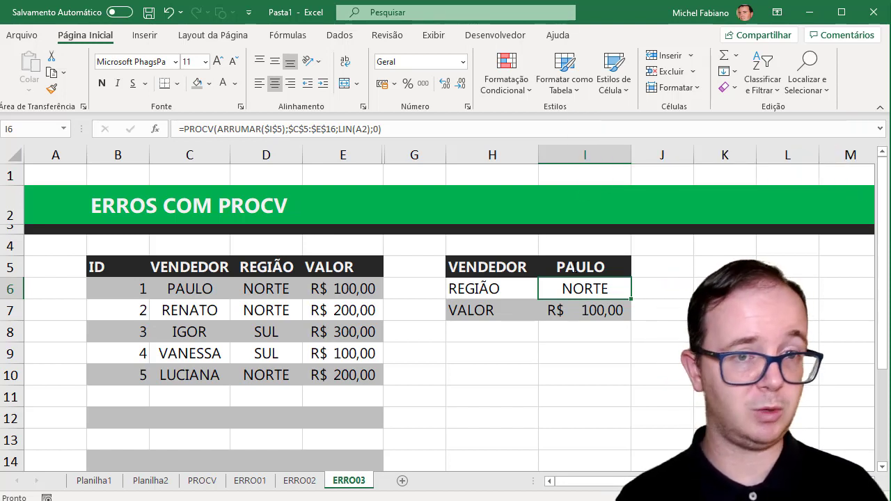
left_click(216, 288)
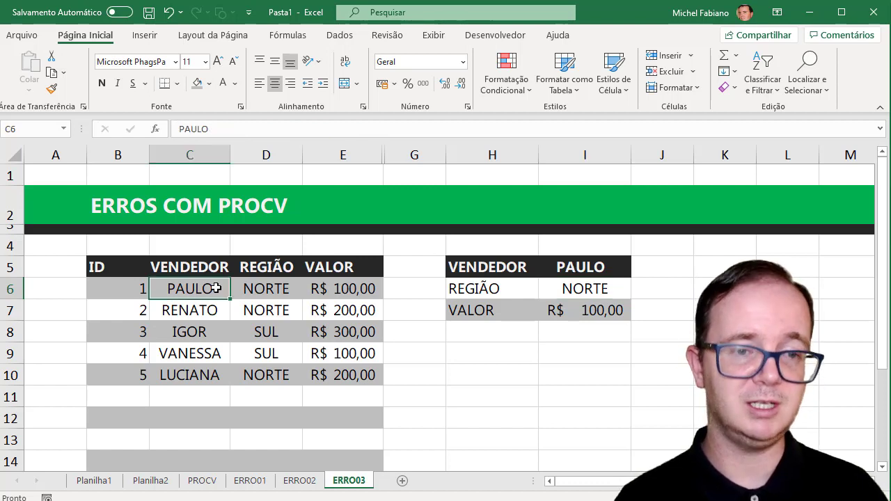
left_click_drag(216, 288, 202, 370)
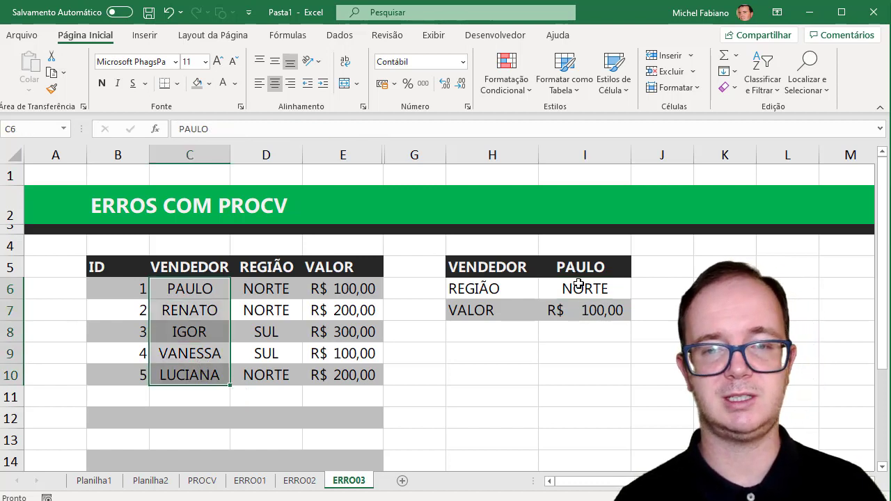